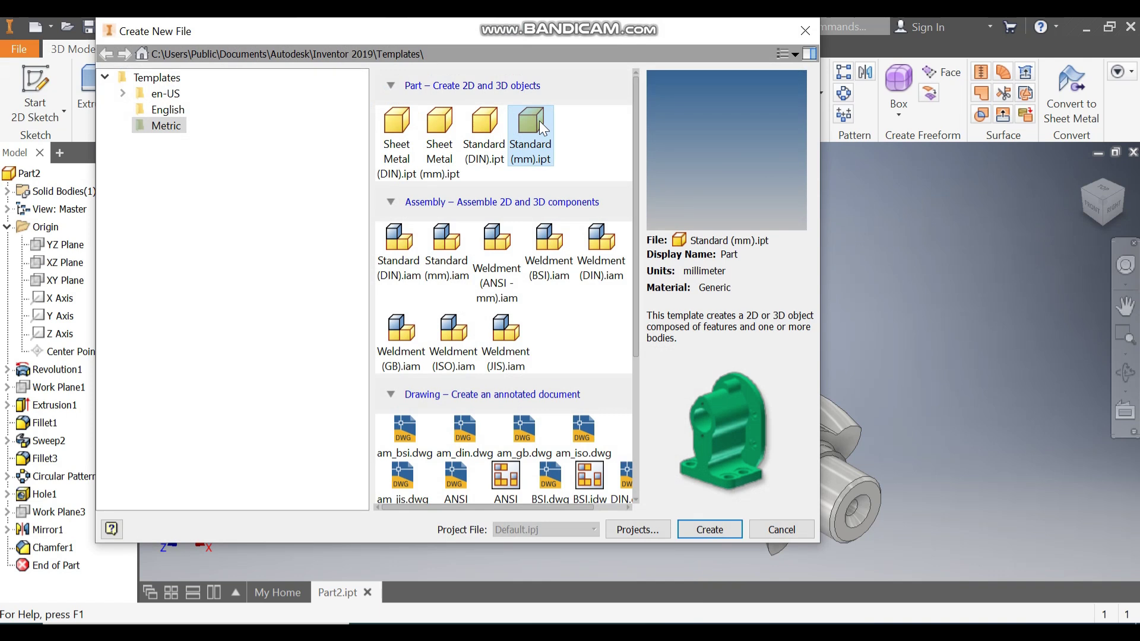
- Create a new Standard (mm).ipt part and start a 2D sketch on the XY plane
{"action": "left_click", "coordinate": [708, 530]}
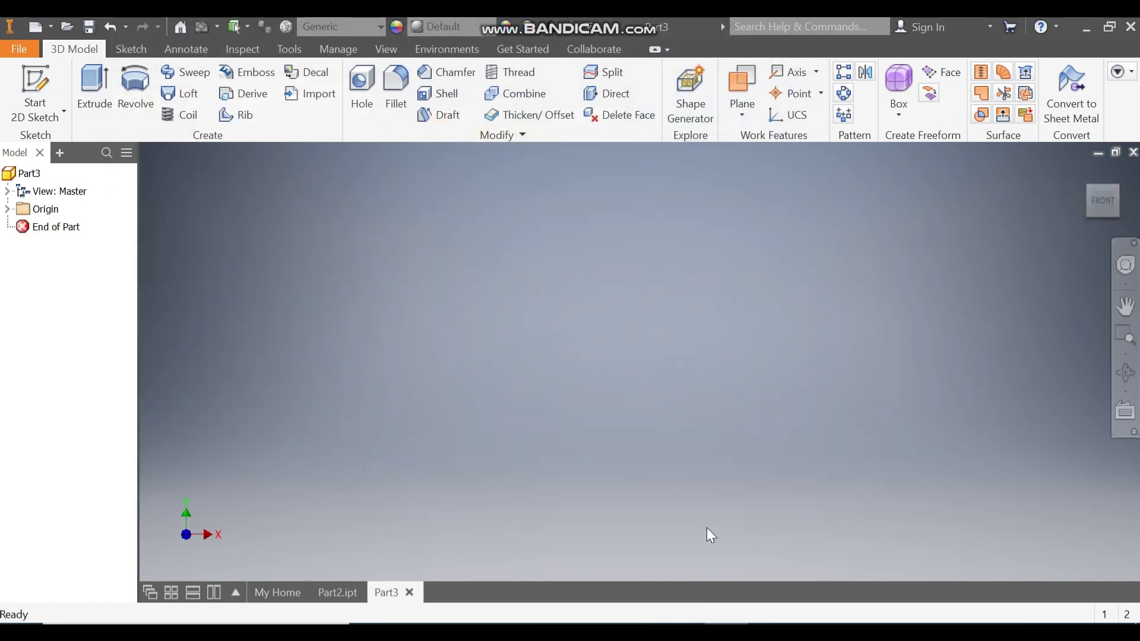
{"action": "left_click", "coordinate": [36, 84]}
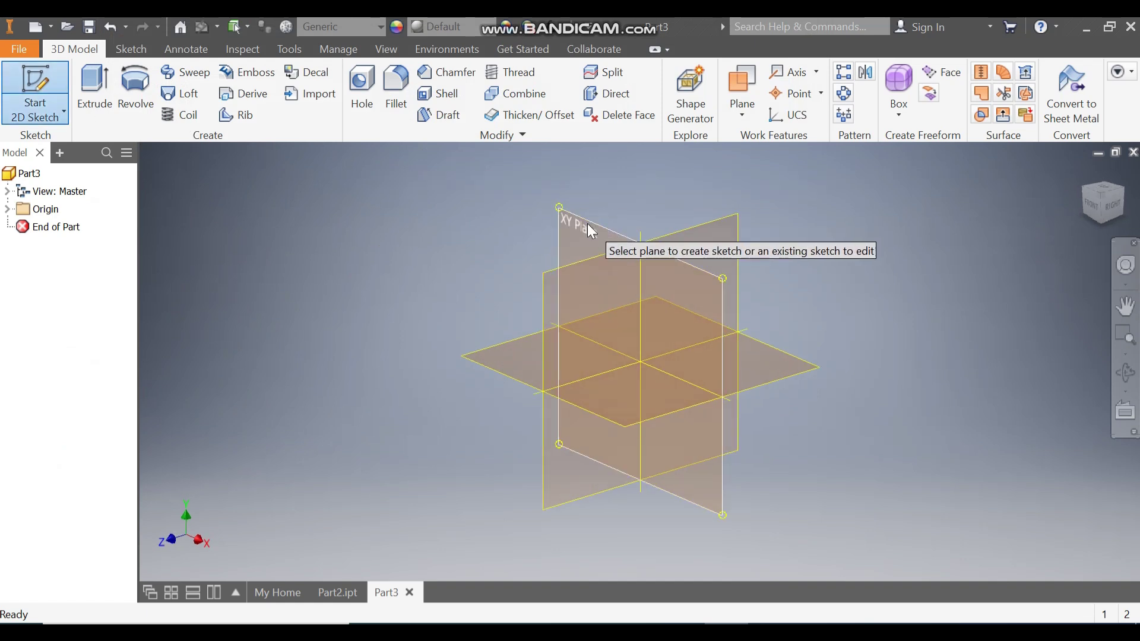
{"action": "left_click", "coordinate": [587, 223]}
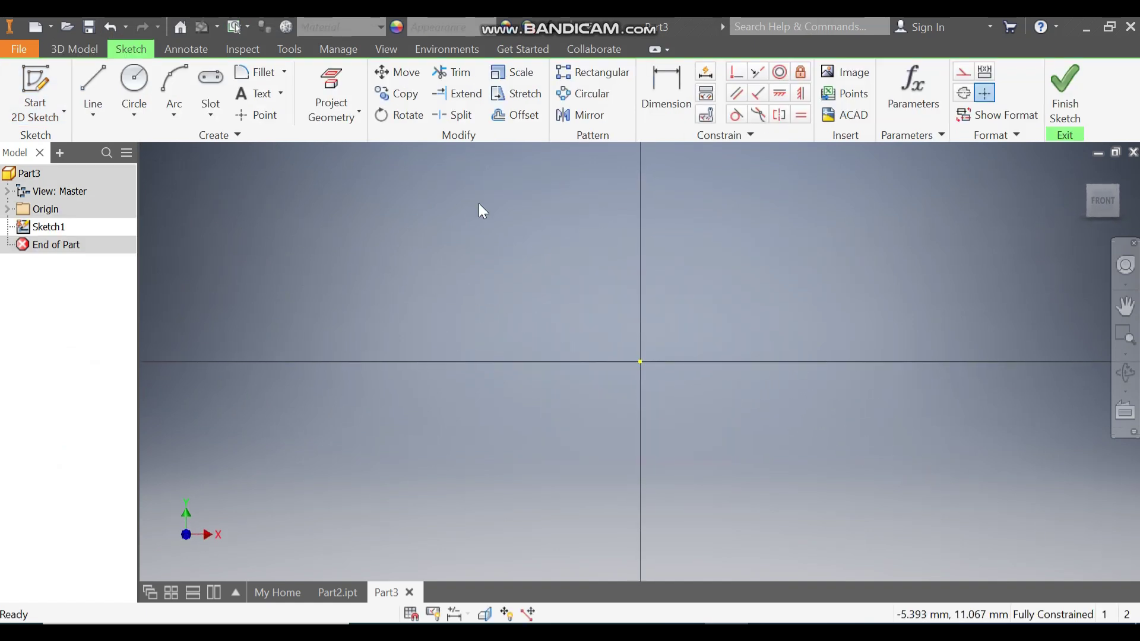
- Draw a vertical line 20 mm long upward from the origin as the start of the profile
{"action": "left_click", "coordinate": [98, 77]}
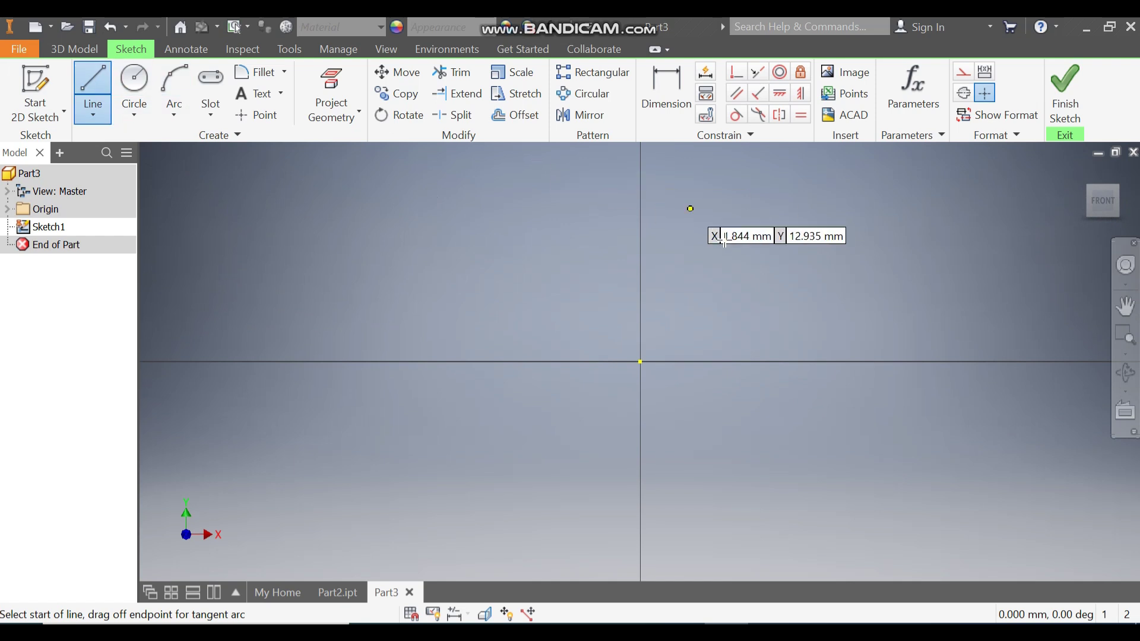
{"action": "middle_click_drag", "start_coordinate": [789, 296], "coordinate": [631, 303]}
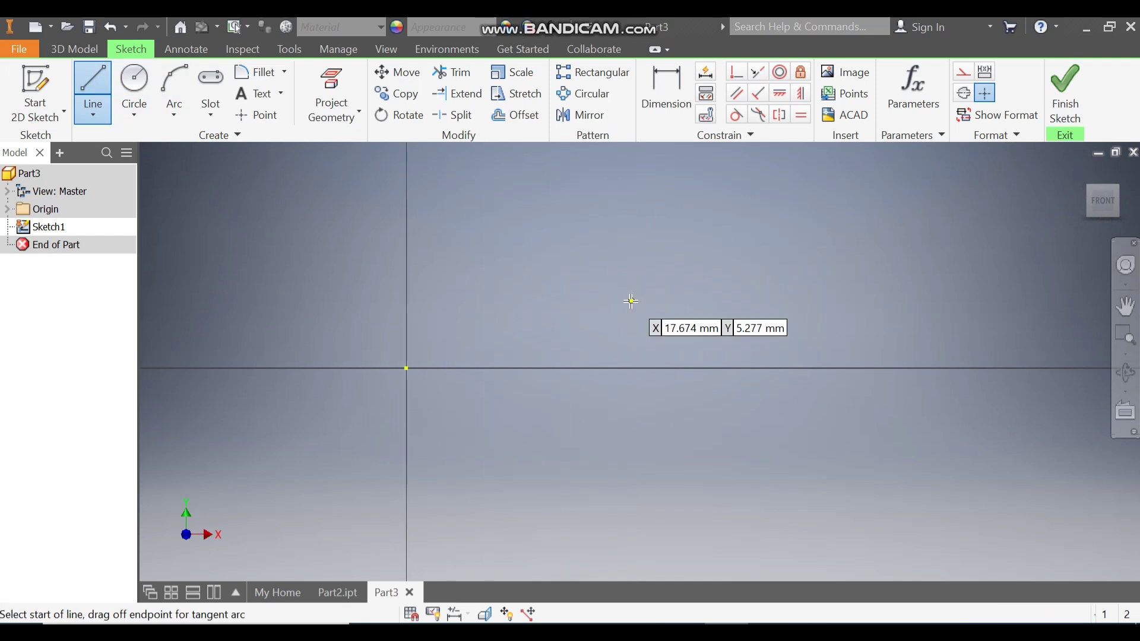
{"action": "left_click", "coordinate": [406, 368]}
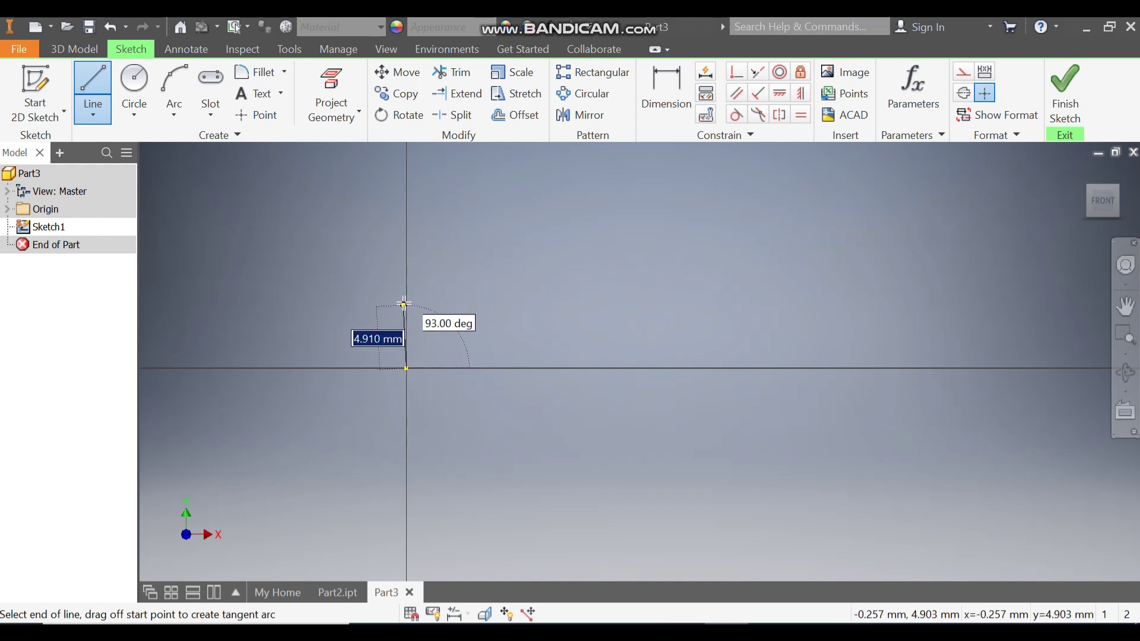
{"action": "type", "text": "20"}
{"action": "key", "text": "Return"}
- Continue the profile with a horizontal line about 44 mm long and a short riser about 9.5 mm high
{"action": "scroll", "coordinate": [407, 295], "scroll_direction": "down", "scroll_amount": 5}
{"action": "mouse_move", "coordinate": [493, 410]}
{"action": "middle_mouse_down"}
{"action": "mouse_move", "coordinate": [489, 389]}
{"action": "mouse_move", "coordinate": [374, 364]}
{"action": "middle_mouse_up"}
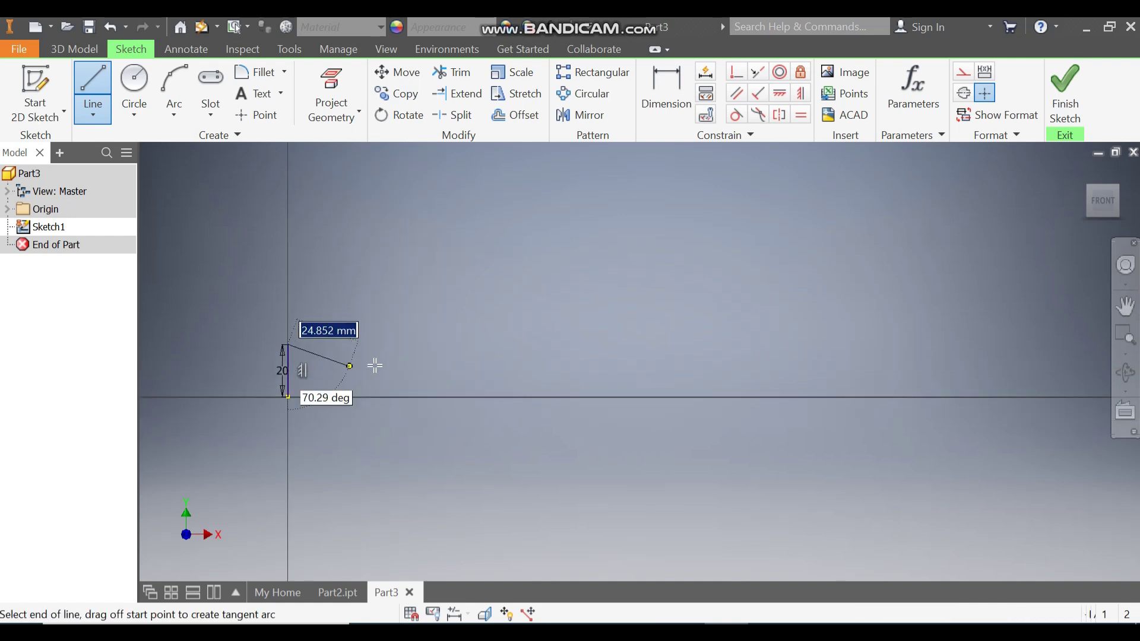
{"action": "left_click", "coordinate": [403, 345]}
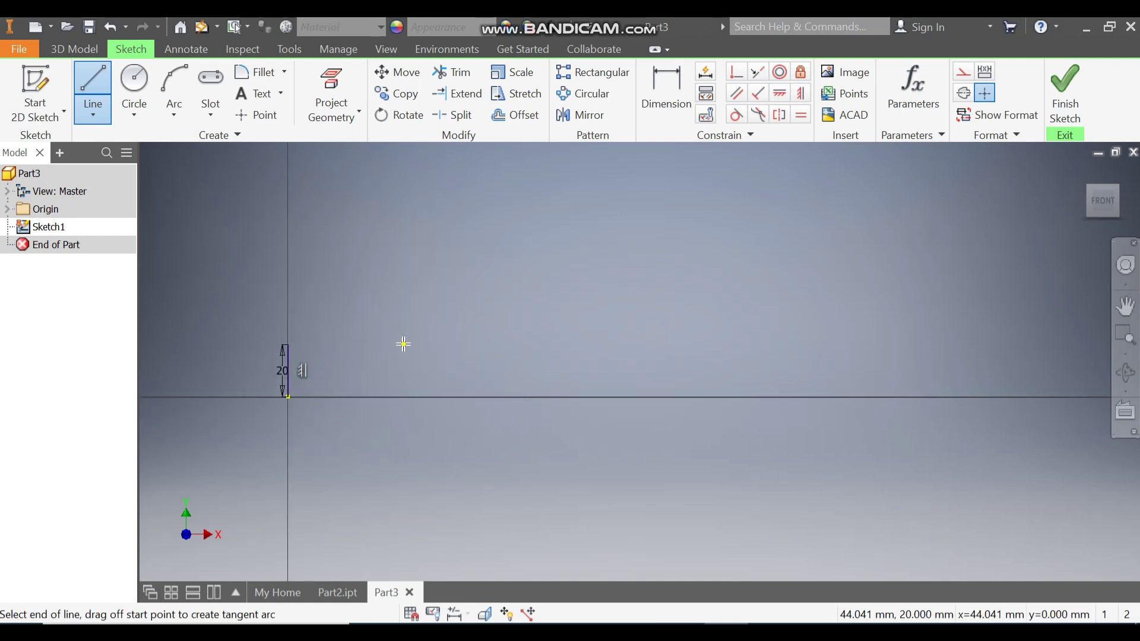
{"action": "scroll", "coordinate": [401, 315], "scroll_direction": "up", "scroll_amount": 2}
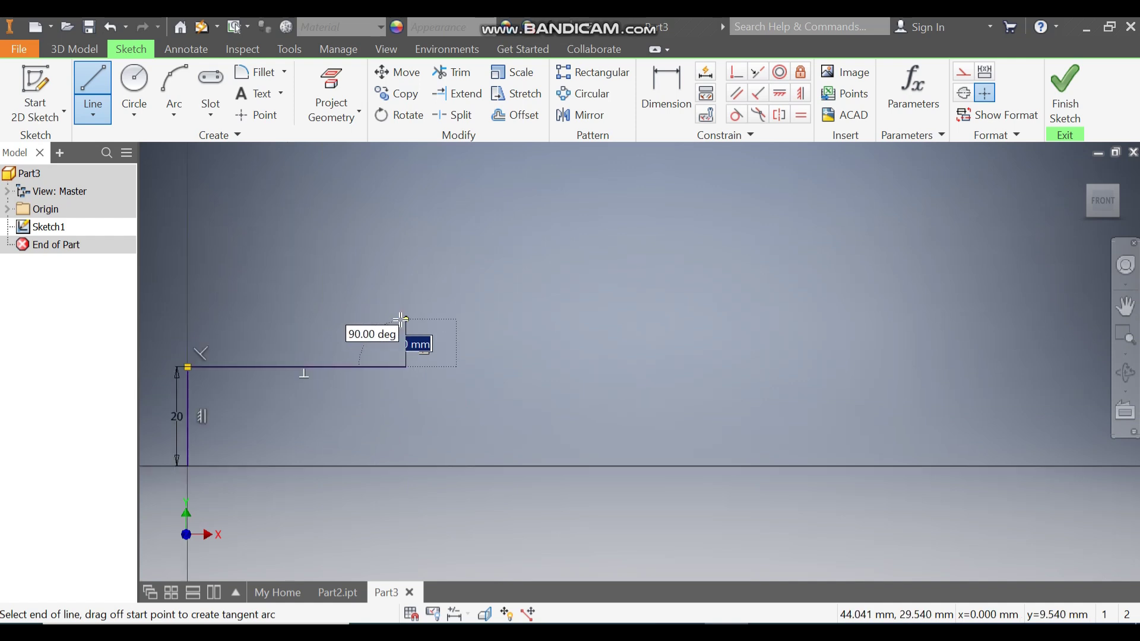
{"action": "left_click", "coordinate": [401, 319]}
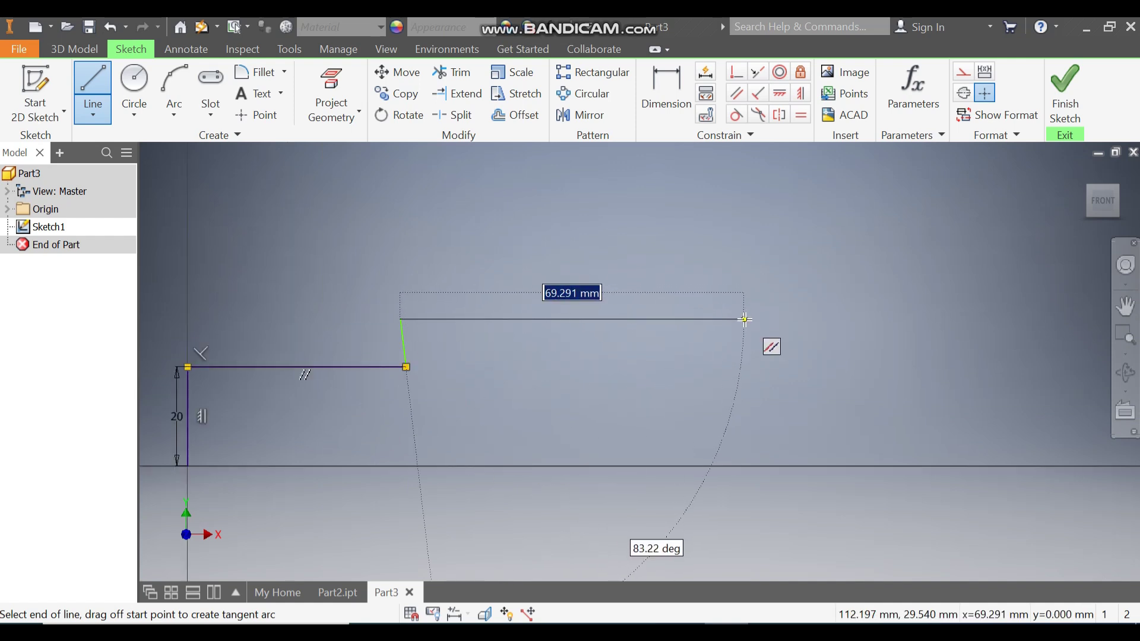
- Add a second horizontal segment about 69 mm long and a vertical riser about 6.8 mm high
{"action": "left_click", "coordinate": [744, 319]}
{"action": "middle_click_drag", "start_coordinate": [742, 333], "coordinate": [655, 315]}
{"action": "left_click", "coordinate": [660, 266]}
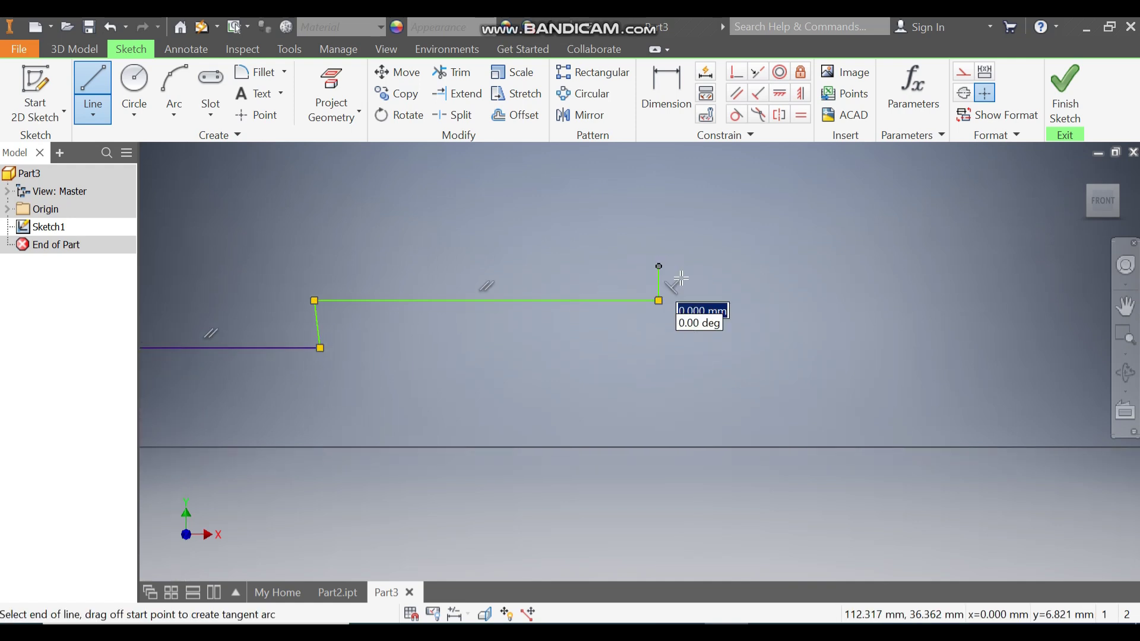
- Add a third horizontal segment about 53 mm long and a vertical riser about 9.5 mm high
{"action": "mouse_move", "coordinate": [667, 226]}
{"action": "middle_mouse_down"}
{"action": "mouse_move", "coordinate": [694, 237]}
{"action": "mouse_move", "coordinate": [609, 239]}
{"action": "middle_mouse_up"}
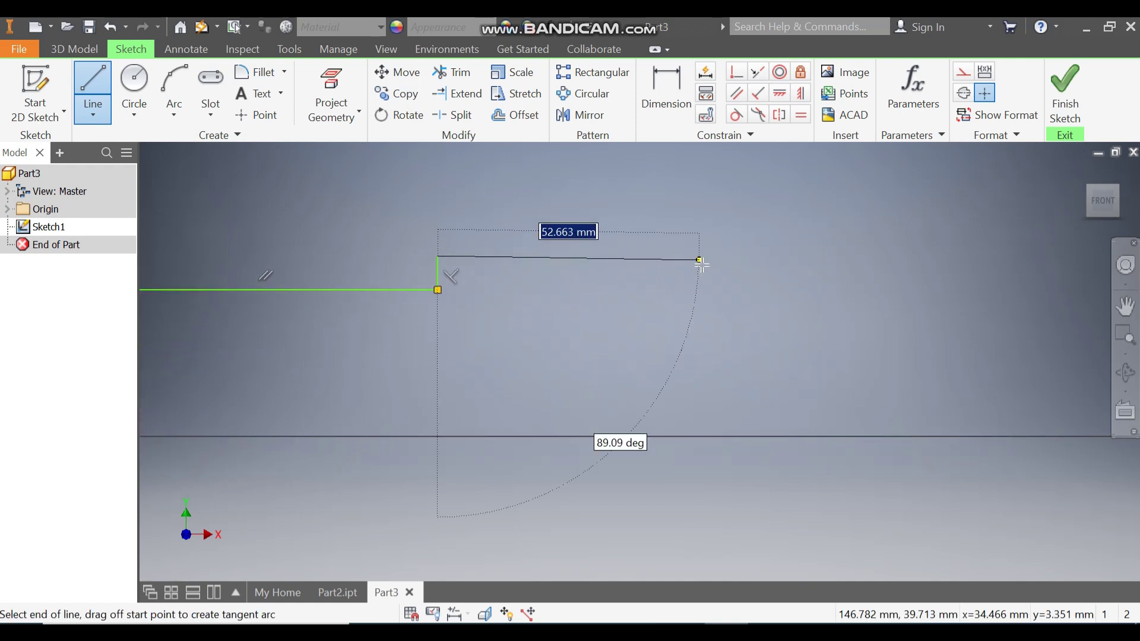
{"action": "left_click", "coordinate": [703, 255]}
{"action": "scroll", "coordinate": [704, 256], "scroll_direction": "up", "scroll_amount": 3}
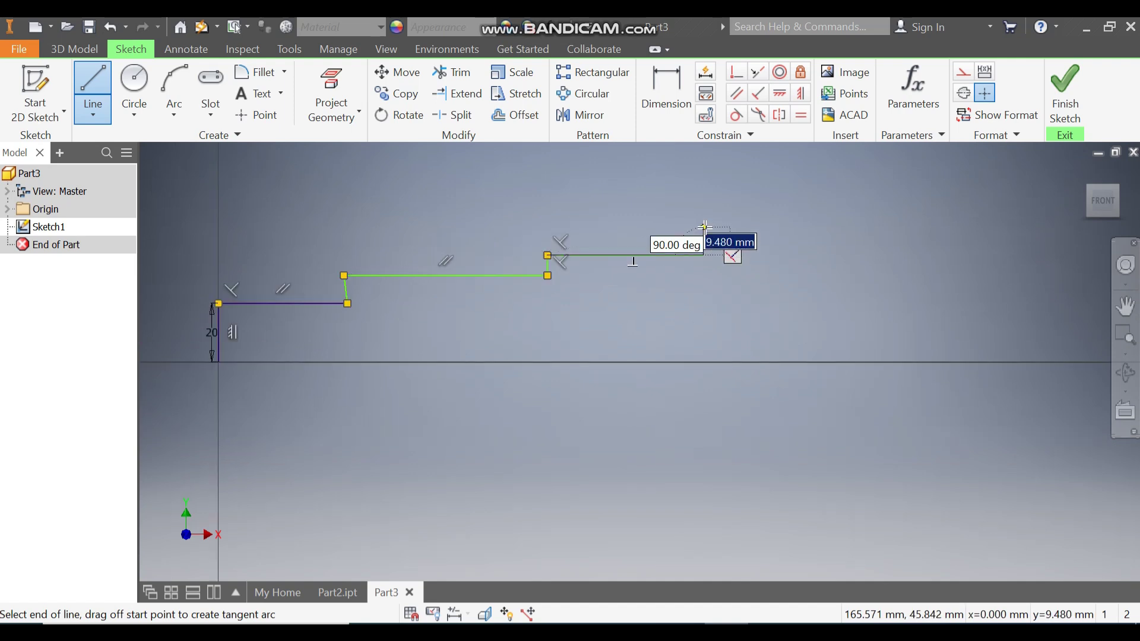
{"action": "scroll", "coordinate": [794, 226], "scroll_direction": "up", "scroll_amount": 3}
- Draw the long horizontal segment about 252 mm long and a vertical drop of about 11.4 mm at its end
{"action": "middle_click_drag", "start_coordinate": [794, 226], "coordinate": [558, 255]}
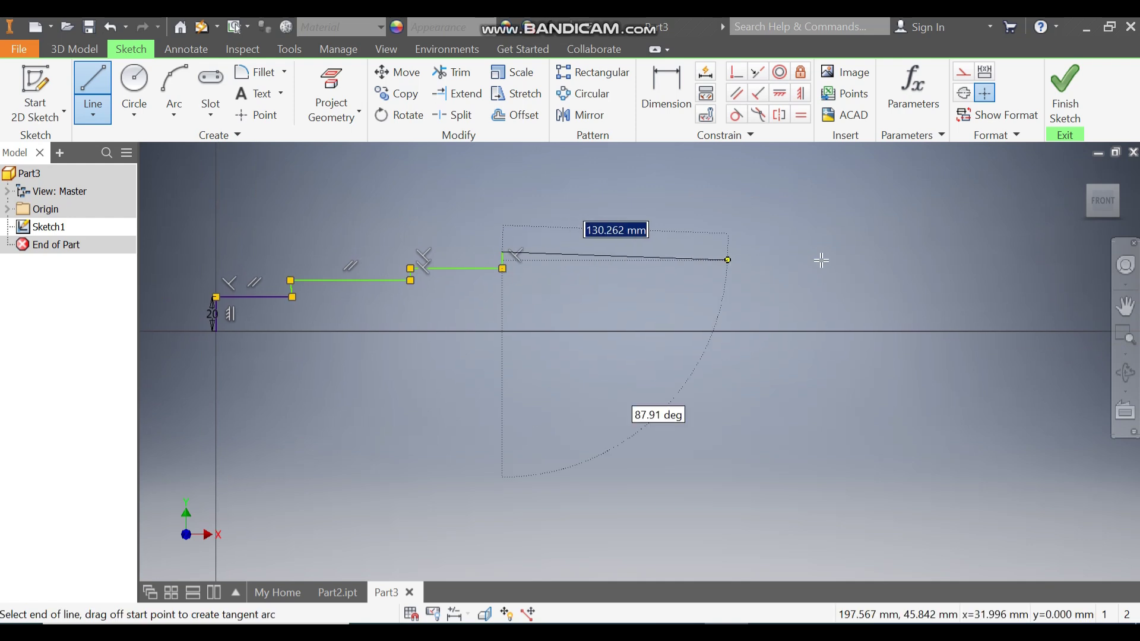
{"action": "scroll", "coordinate": [946, 250], "scroll_direction": "up", "scroll_amount": 3}
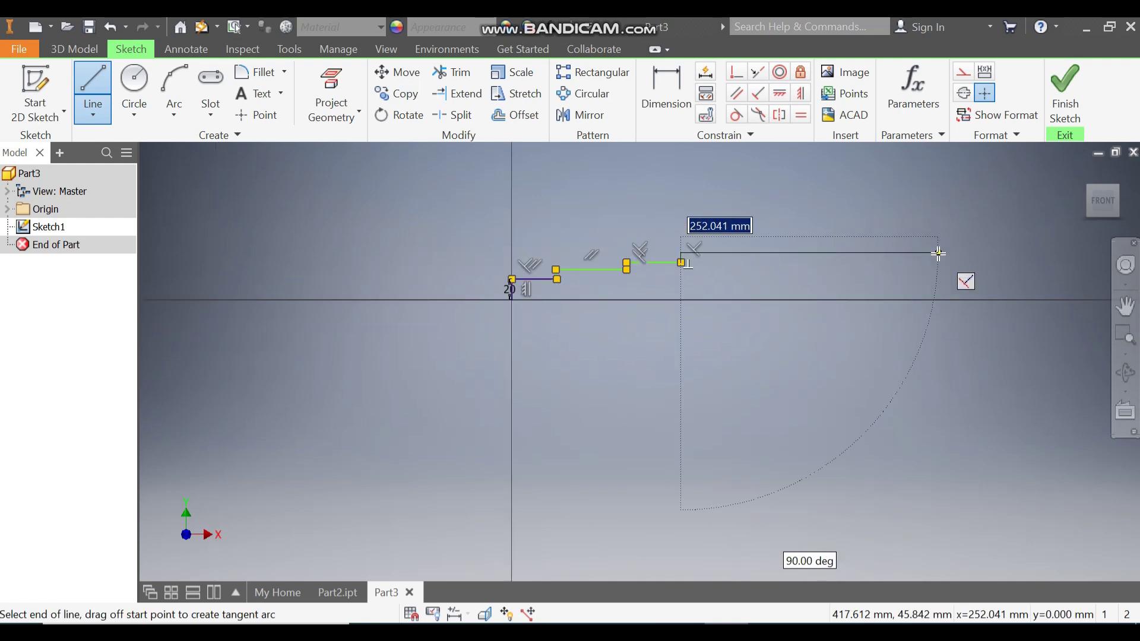
{"action": "left_click", "coordinate": [939, 250]}
{"action": "middle_click_drag", "start_coordinate": [854, 274], "coordinate": [579, 273]}
{"action": "scroll", "coordinate": [681, 273], "scroll_direction": "down", "scroll_amount": 3}
{"action": "left_click", "coordinate": [617, 220]}
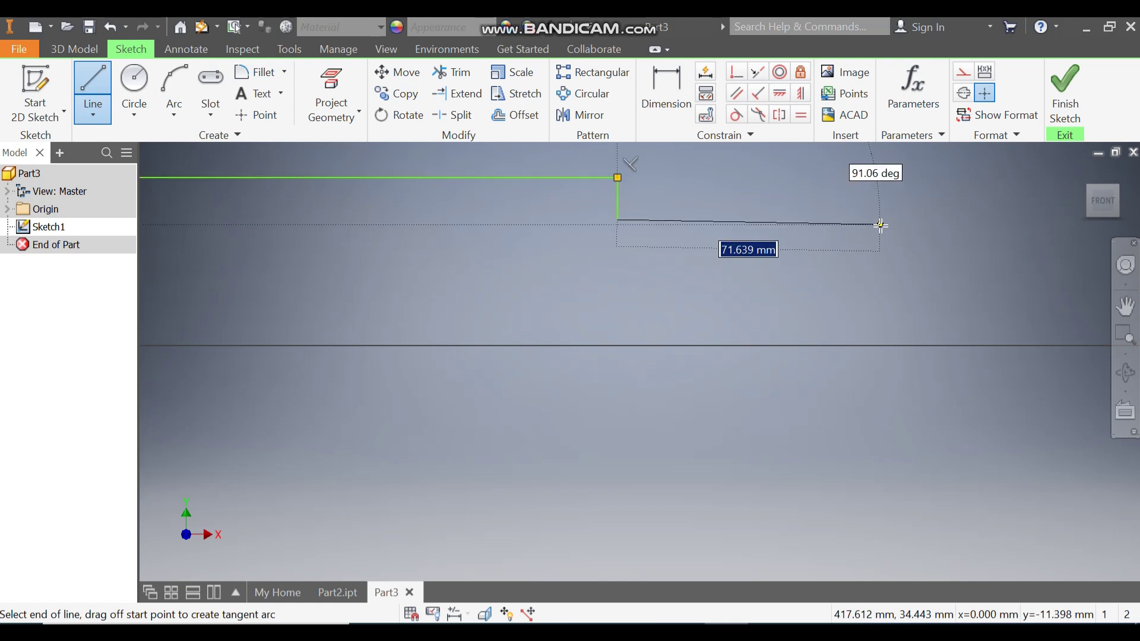
- Step the profile down with a line about 69 mm long, a drop of about 10.5 mm, a line about 36 mm long and a drop to the horizontal axis
{"action": "left_click", "coordinate": [870, 219]}
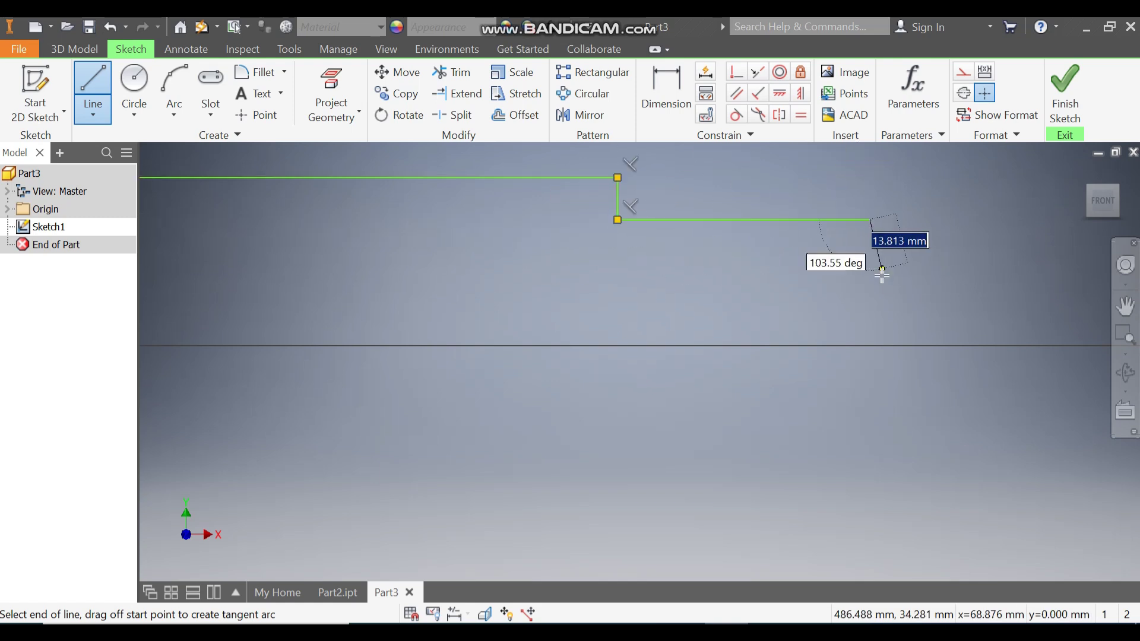
{"action": "left_click", "coordinate": [871, 259]}
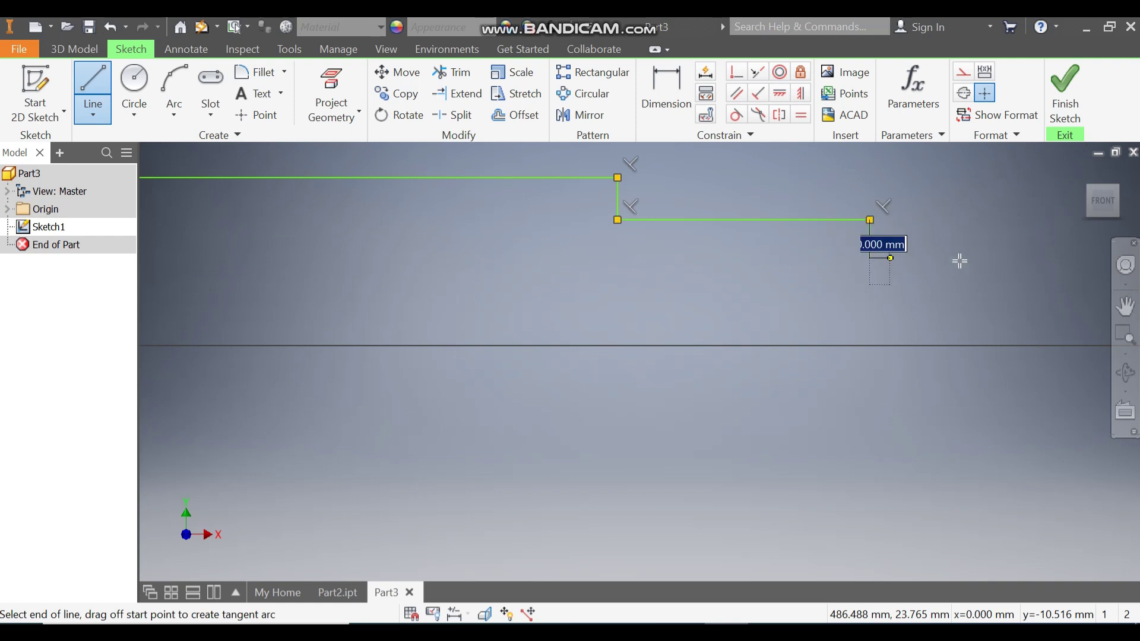
{"action": "left_click", "coordinate": [1003, 259]}
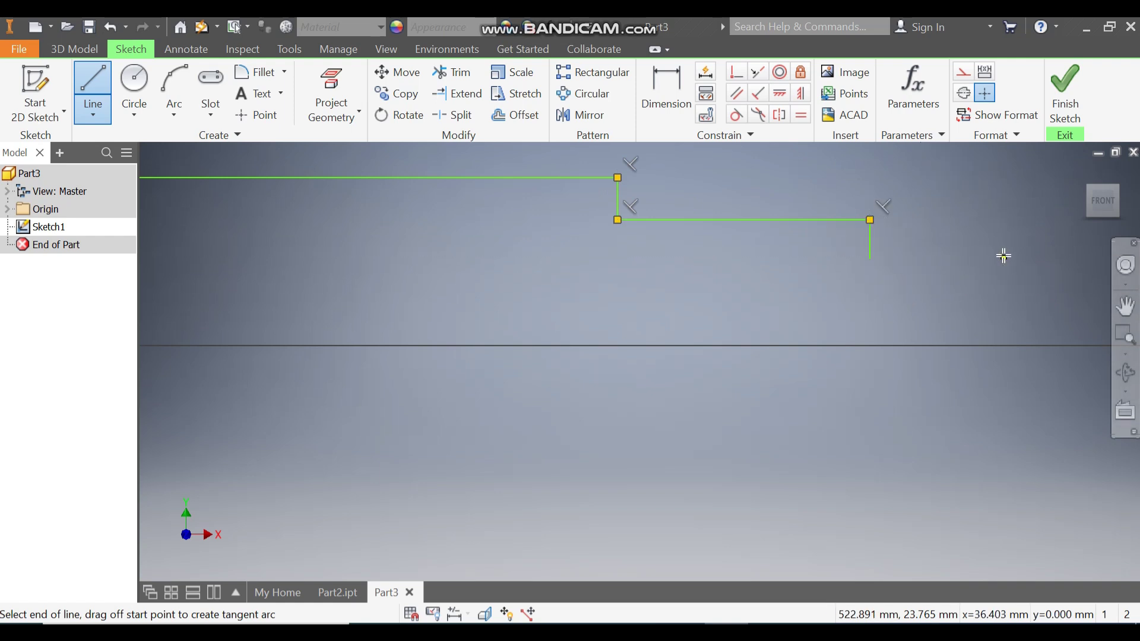
{"action": "left_click", "coordinate": [1008, 342]}
- Close the profile with a line along the horizontal axis back to the origin and end the Line command
{"action": "scroll", "coordinate": [937, 366], "scroll_direction": "down", "scroll_amount": 3}
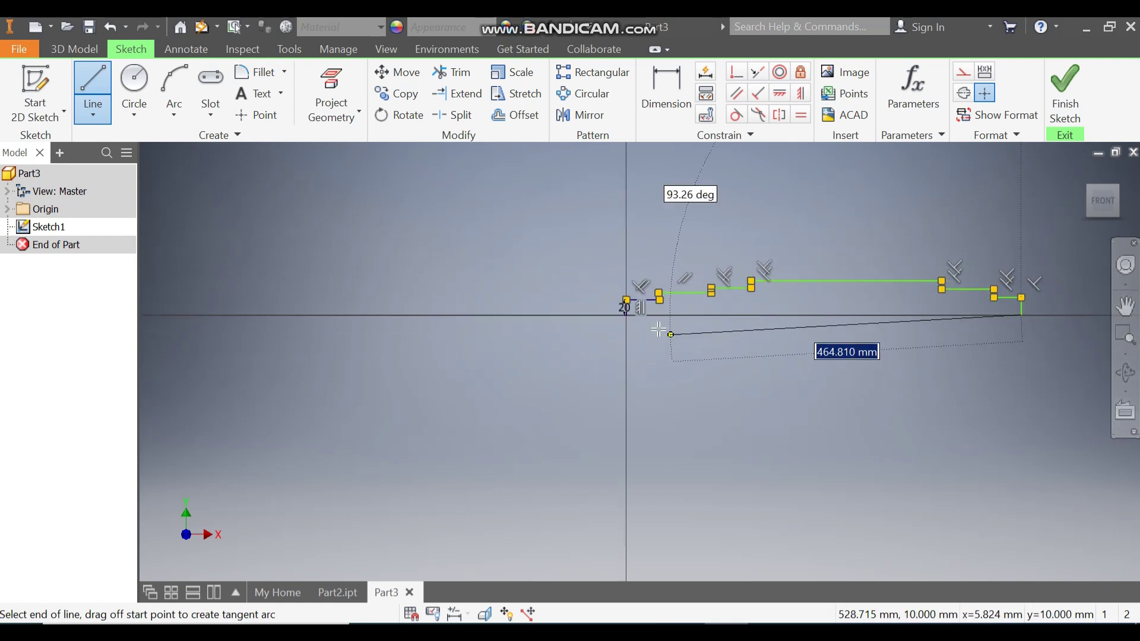
{"action": "left_click", "coordinate": [627, 314]}
{"action": "scroll", "coordinate": [758, 323], "scroll_direction": "up", "scroll_amount": 3}
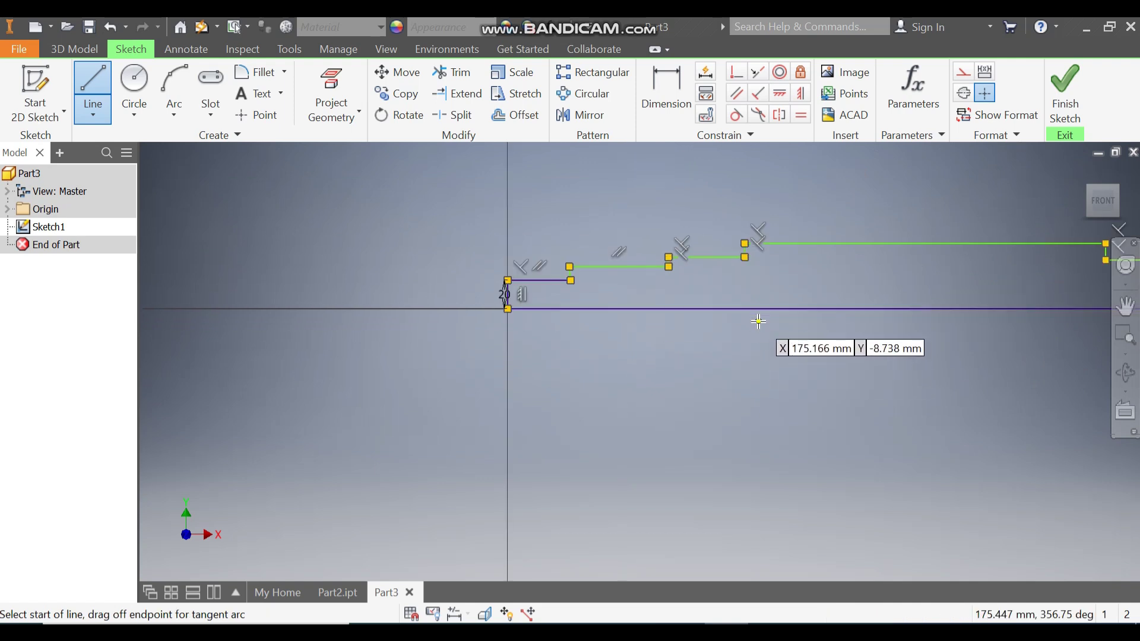
{"action": "key", "text": "Escape"}
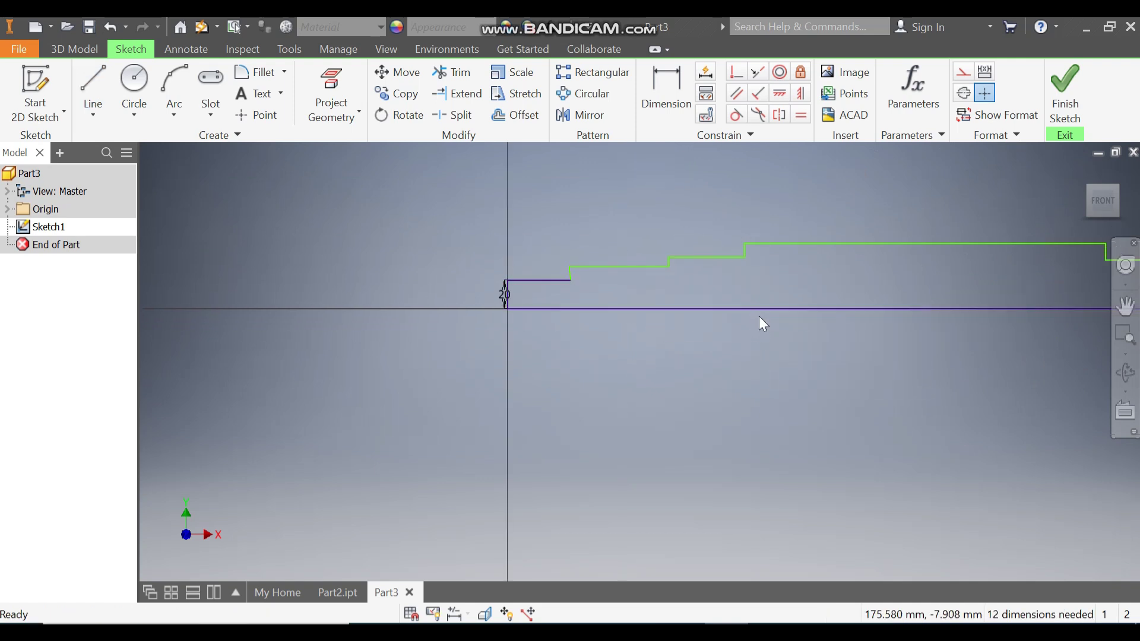
- Apply a vertical constraint to the slanted first riser of the profile
{"action": "scroll", "coordinate": [735, 265], "scroll_direction": "up", "scroll_amount": 2}
{"action": "scroll", "coordinate": [696, 305], "scroll_direction": "up", "scroll_amount": 2}
{"action": "middle_click_drag", "start_coordinate": [674, 284], "coordinate": [712, 300]}
{"action": "left_click", "coordinate": [236, 293]}
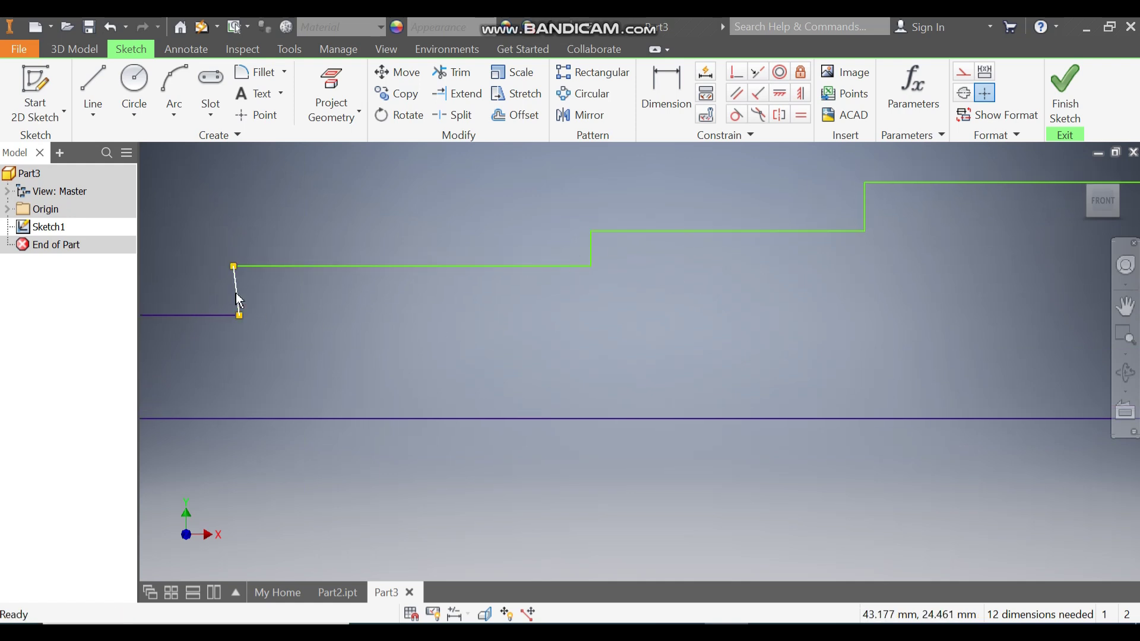
{"action": "left_click", "coordinate": [800, 94]}
- Dimension the second horizontal segment's height above the base line as 22.5 mm
{"action": "scroll", "coordinate": [608, 318], "scroll_direction": "down", "scroll_amount": 2}
{"action": "mouse_move", "coordinate": [608, 318]}
{"action": "middle_mouse_down"}
{"action": "mouse_move", "coordinate": [773, 324]}
{"action": "mouse_move", "coordinate": [46, 323]}
{"action": "mouse_move", "coordinate": [777, 338]}
{"action": "mouse_move", "coordinate": [988, 328]}
{"action": "middle_mouse_up"}
{"action": "middle_click_drag", "start_coordinate": [466, 359], "coordinate": [582, 358]}
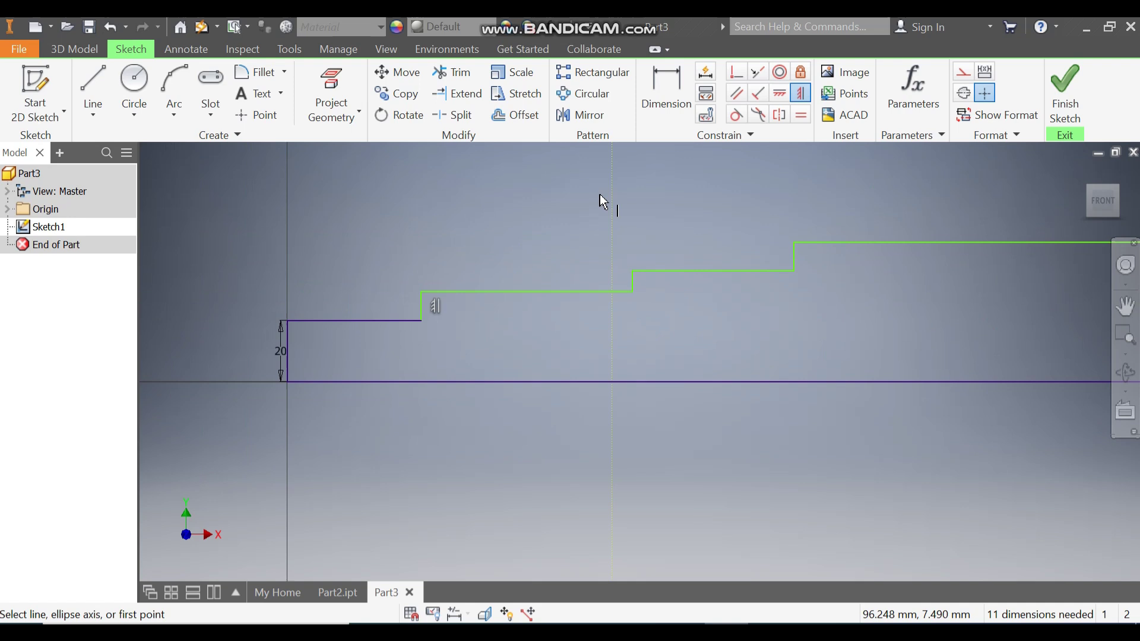
{"action": "left_click", "coordinate": [657, 80]}
{"action": "left_click", "coordinate": [494, 293]}
{"action": "left_click", "coordinate": [503, 382]}
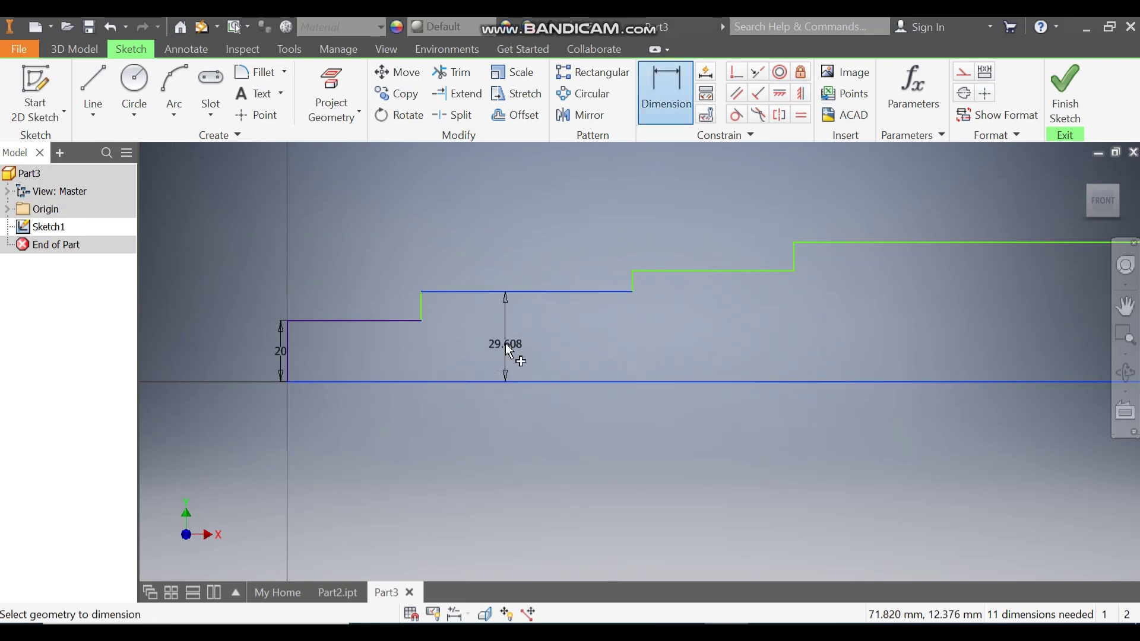
{"action": "left_click", "coordinate": [505, 344]}
{"action": "type", "text": "22."}
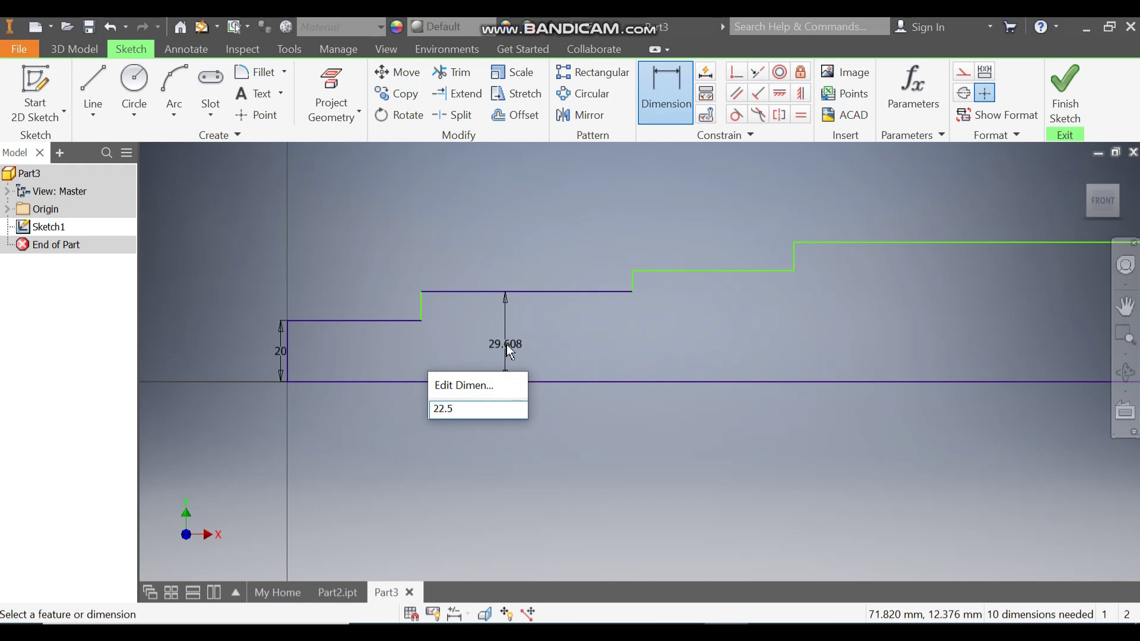
{"action": "type", "text": "5"}
{"action": "key", "text": "Return"}
- Dimension the third horizontal segment's height above the base line as 25 mm
{"action": "left_click", "coordinate": [714, 292]}
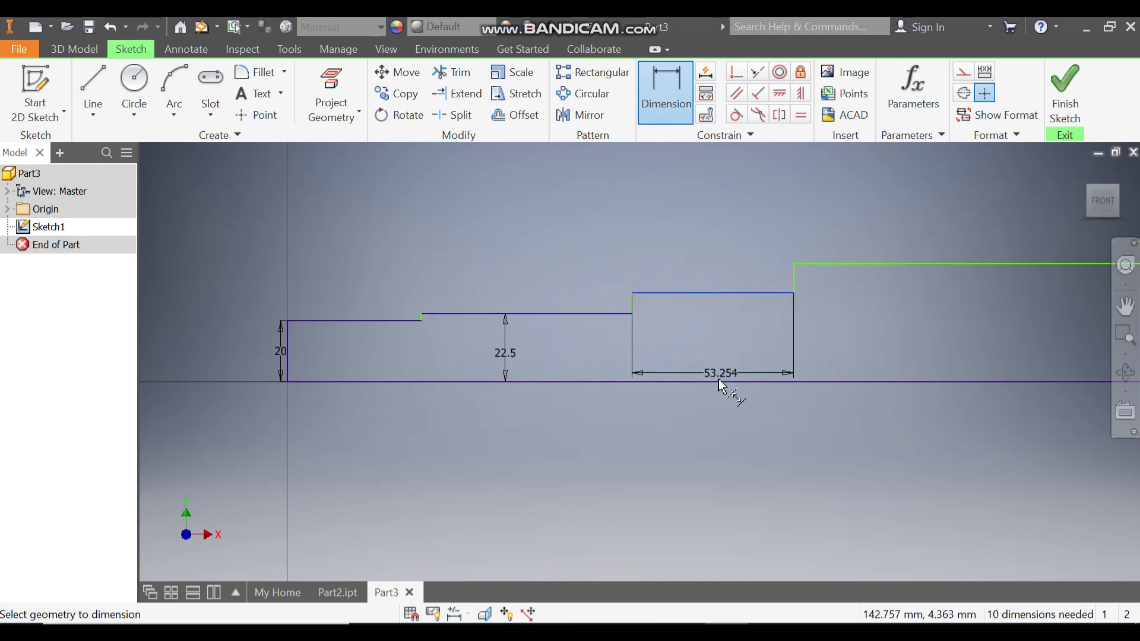
{"action": "left_click", "coordinate": [718, 381]}
{"action": "left_click", "coordinate": [721, 353]}
{"action": "type", "text": "25"}
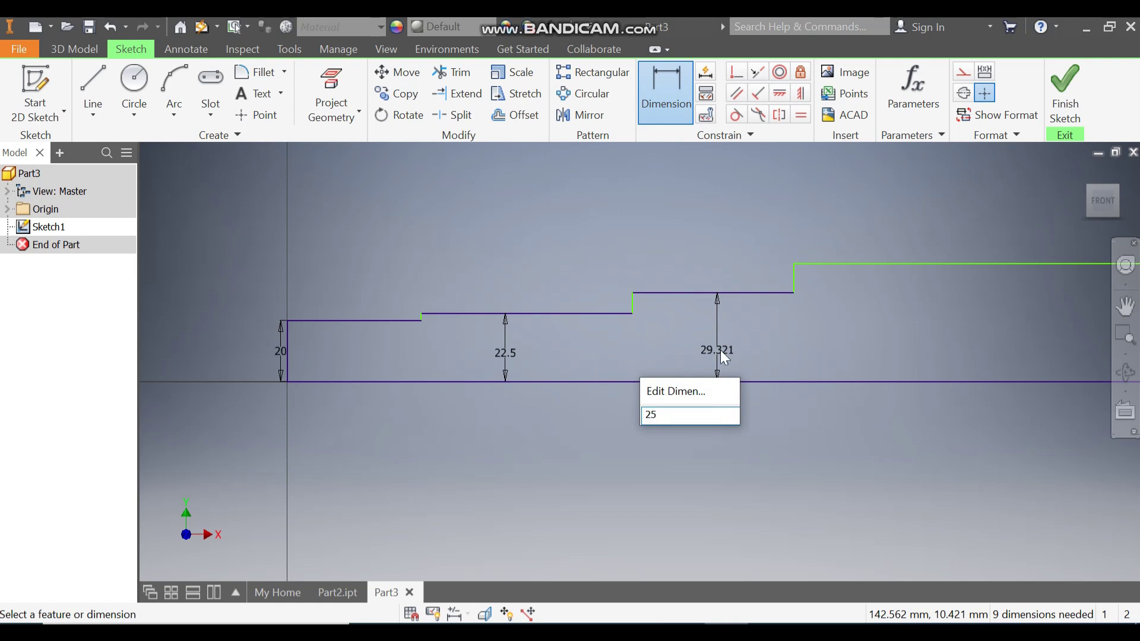
{"action": "key", "text": "Return"}
- Dimension the long middle segment's height above the base line as 30 mm
{"action": "mouse_move", "coordinate": [951, 310]}
{"action": "middle_mouse_down"}
{"action": "mouse_move", "coordinate": [750, 278]}
{"action": "mouse_move", "coordinate": [728, 284]}
{"action": "middle_mouse_up"}
{"action": "scroll", "coordinate": [726, 284], "scroll_direction": "down", "scroll_amount": 2}
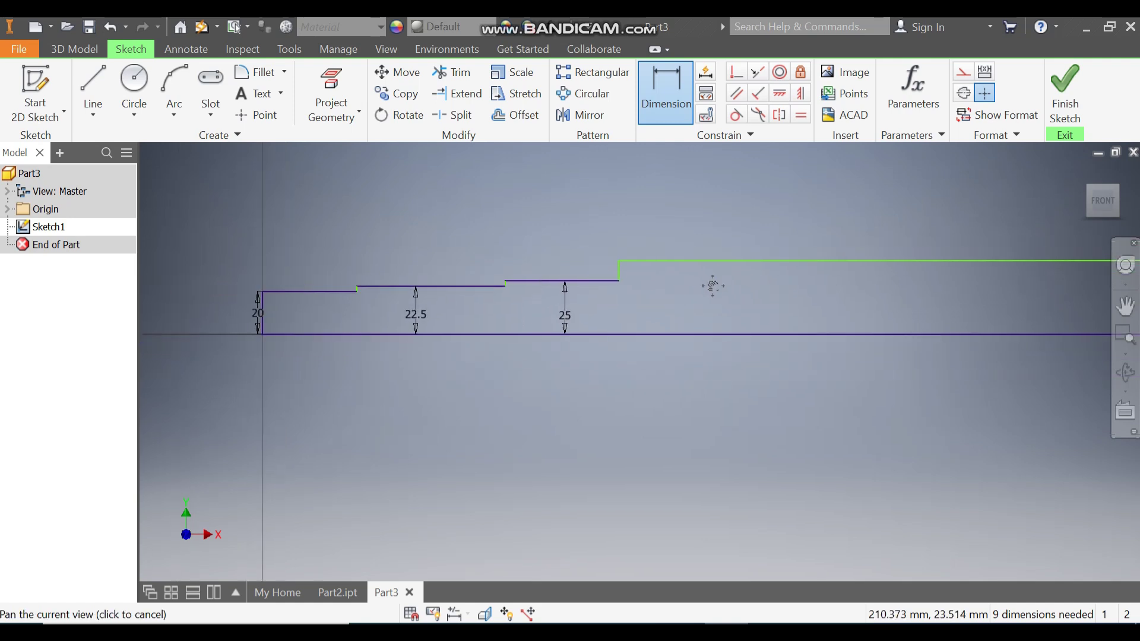
{"action": "left_click", "coordinate": [765, 261]}
{"action": "left_click", "coordinate": [766, 334]}
{"action": "left_click", "coordinate": [768, 309]}
{"action": "type", "text": "30"}
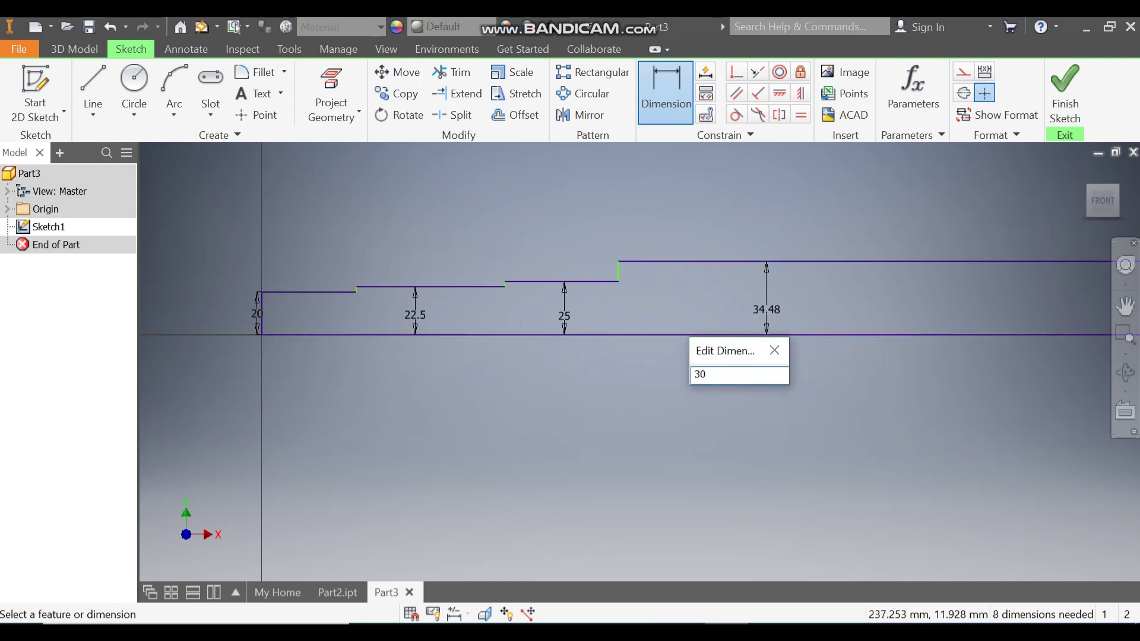
{"action": "key", "text": "Return"}
- Dimension the first segment after the long one at 22.5 mm above the base line
{"action": "mouse_move", "coordinate": [1025, 309]}
{"action": "middle_mouse_down"}
{"action": "mouse_move", "coordinate": [504, 269]}
{"action": "mouse_move", "coordinate": [510, 276]}
{"action": "middle_mouse_up"}
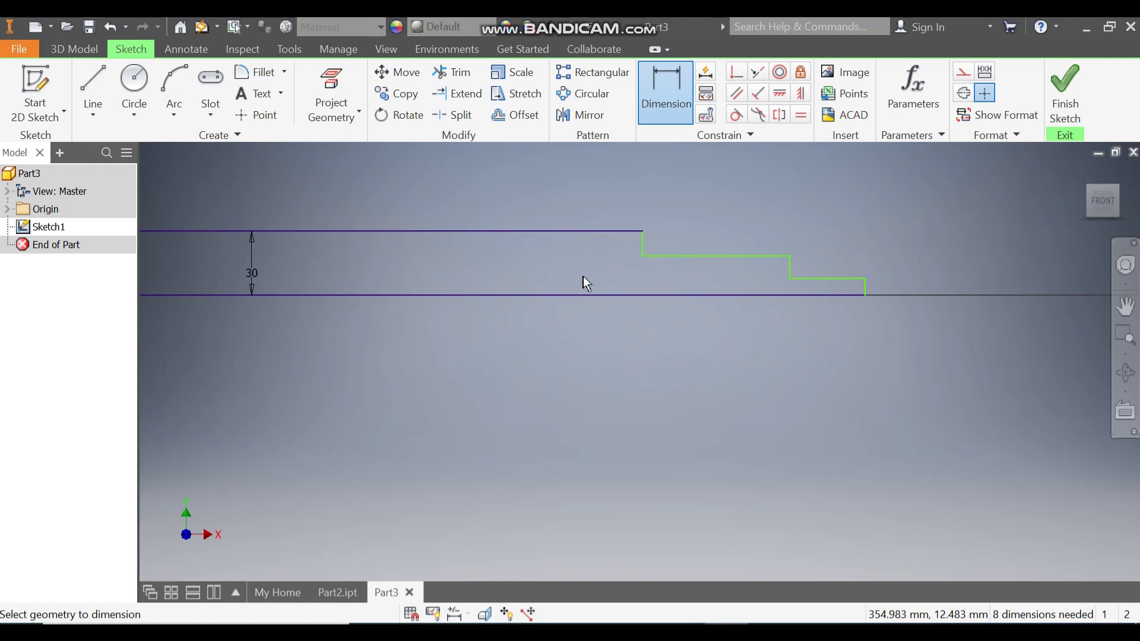
{"action": "left_click", "coordinate": [711, 258]}
{"action": "left_click", "coordinate": [704, 294]}
{"action": "left_click", "coordinate": [701, 281]}
{"action": "type", "text": "22.5"}
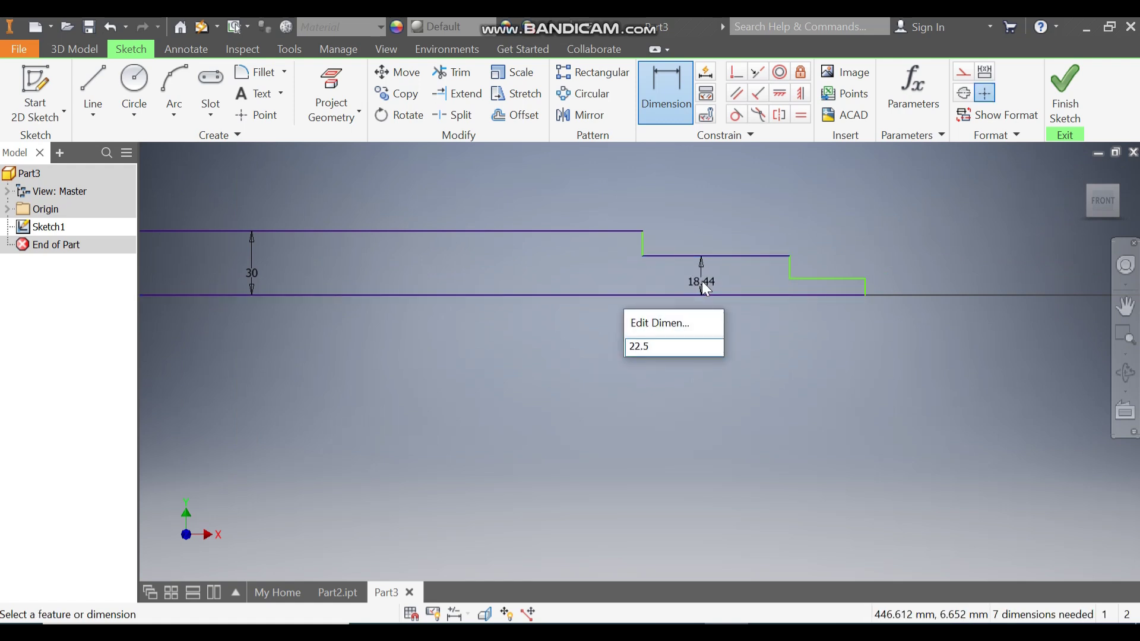
{"action": "key", "text": "Return"}
- Dimension the last horizontal segment's height above the base line as 20 mm
{"action": "left_click", "coordinate": [819, 270]}
{"action": "left_click", "coordinate": [818, 293]}
{"action": "left_click", "coordinate": [819, 284]}
{"action": "type", "text": "20"}
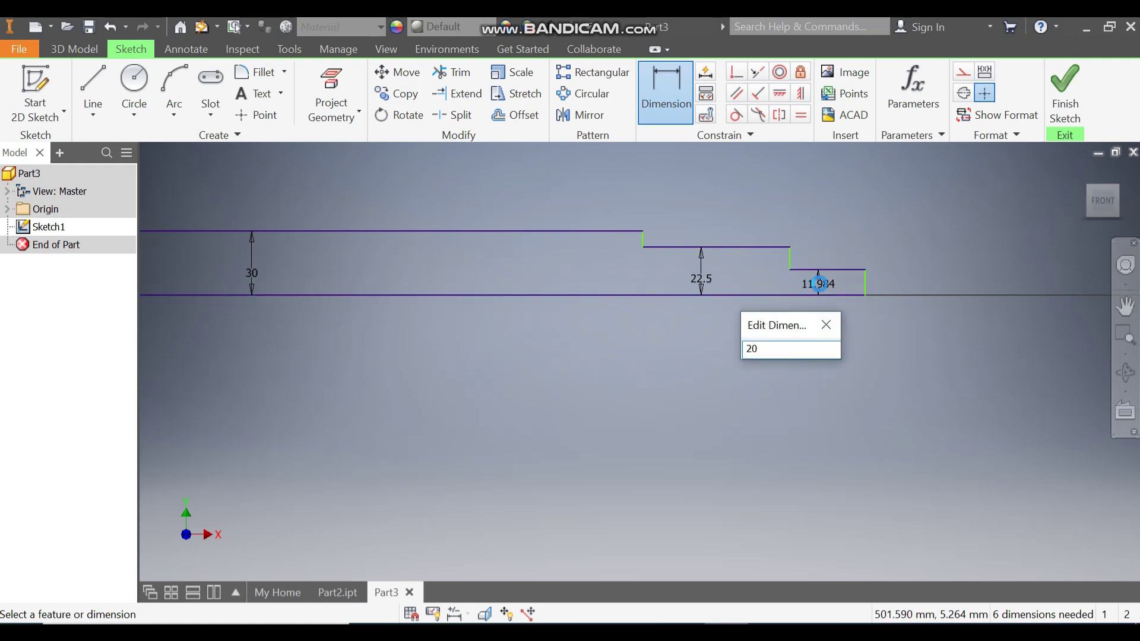
{"action": "key", "text": "Return"}
- Dimension the length of the first horizontal segment, starting at the origin end of the profile, as 40 mm
{"action": "scroll", "coordinate": [567, 194], "scroll_direction": "up", "scroll_amount": 3}
{"action": "middle_click_drag", "start_coordinate": [567, 194], "coordinate": [948, 237]}
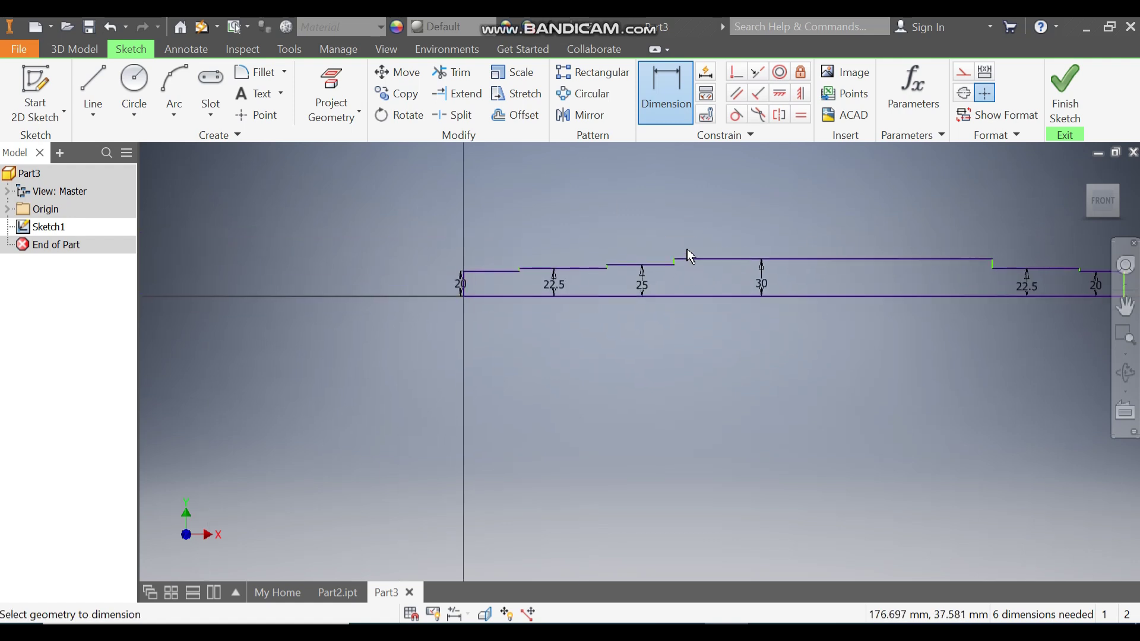
{"action": "left_click", "coordinate": [489, 271]}
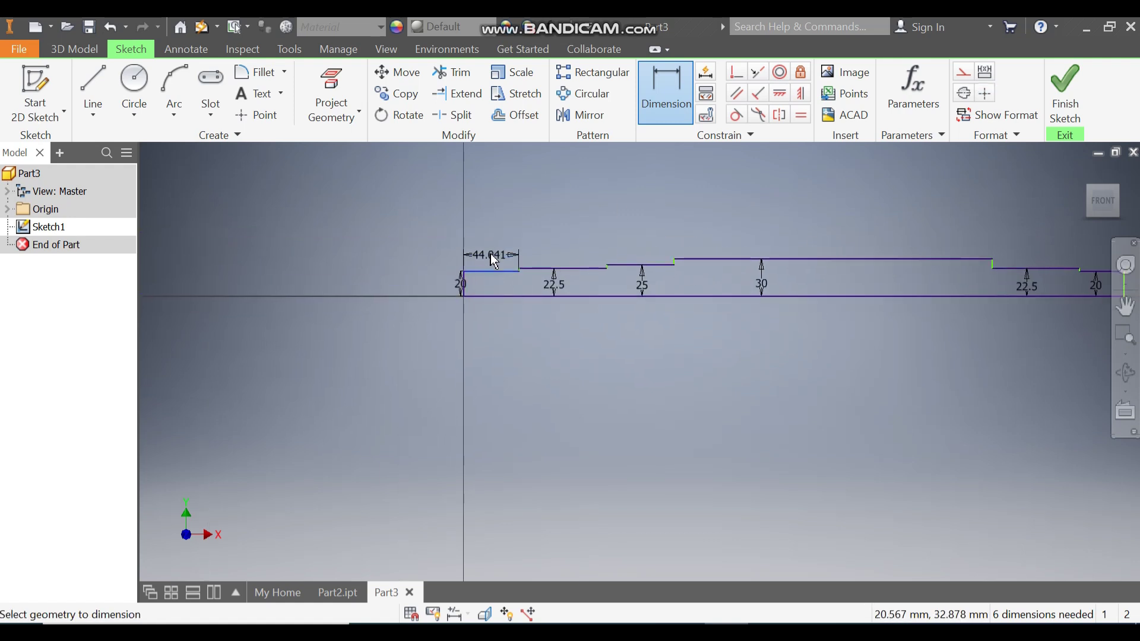
{"action": "left_click", "coordinate": [491, 256]}
{"action": "type", "text": "40"}
{"action": "key", "text": "Return"}
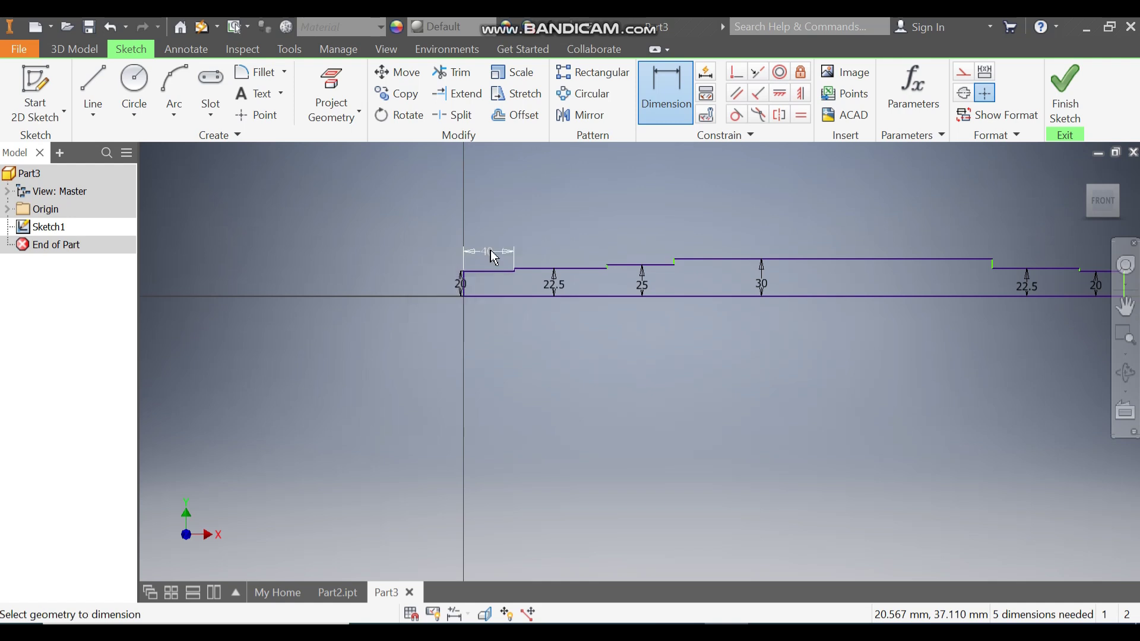
- Dimension the second horizontal segment's length as 65 mm
{"action": "scroll", "coordinate": [509, 273], "scroll_direction": "down", "scroll_amount": 3}
{"action": "left_click", "coordinate": [594, 269]}
{"action": "left_click", "coordinate": [588, 219]}
{"action": "type", "text": "65"}
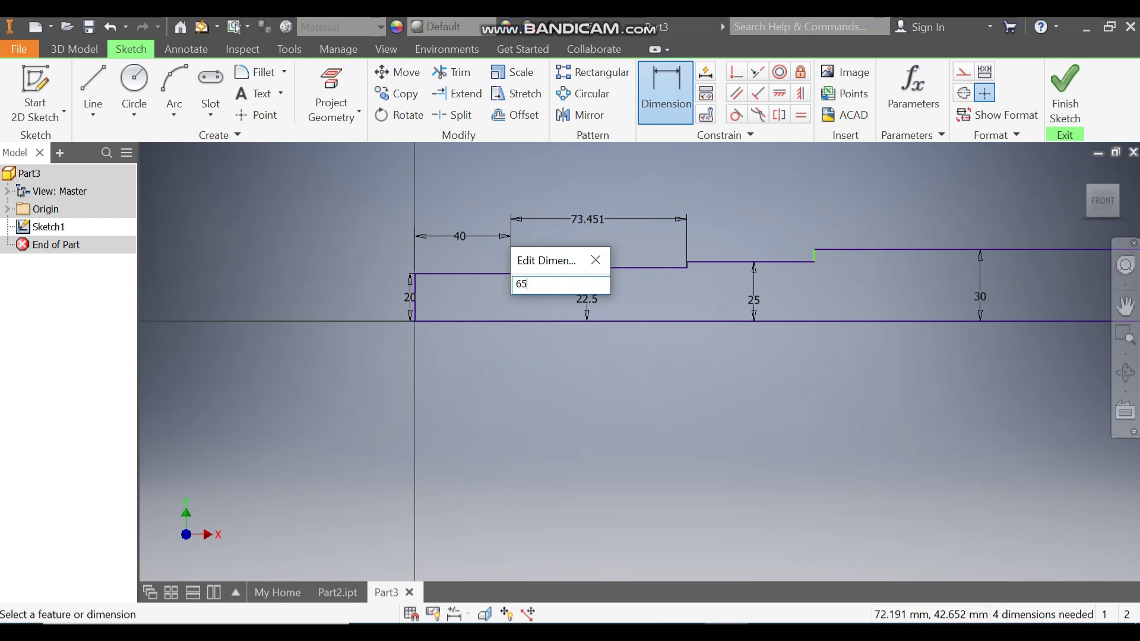
{"action": "key", "text": "Return"}
- Dimension the third horizontal segment's length, just before the long middle one, as 25 mm
{"action": "left_click", "coordinate": [710, 262]}
{"action": "left_click", "coordinate": [717, 235]}
{"action": "type", "text": "25"}
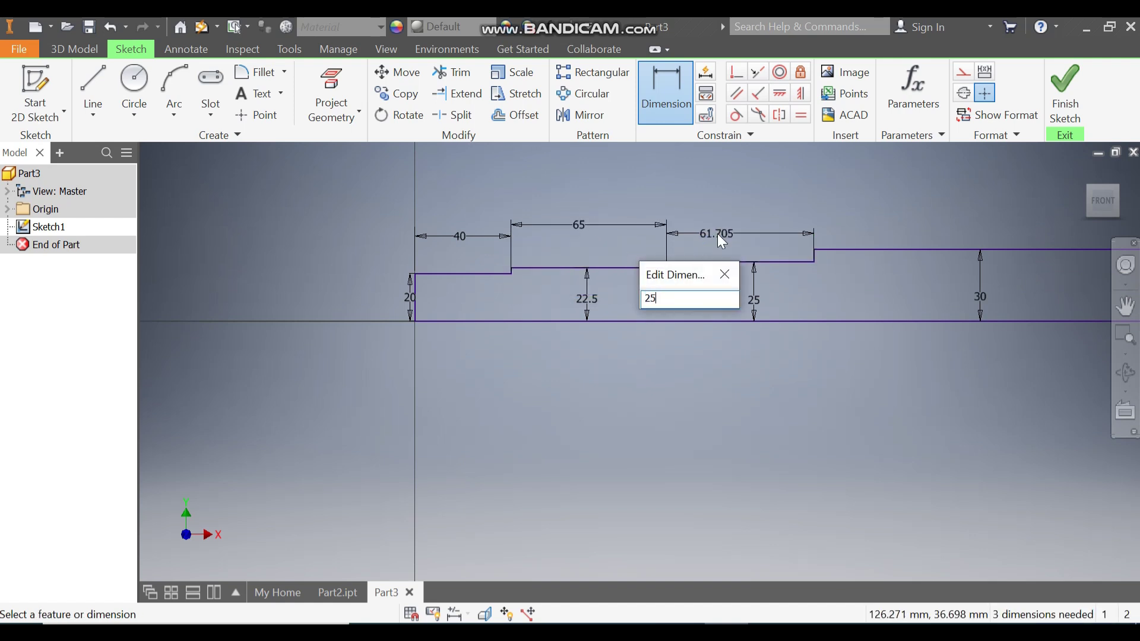
{"action": "key", "text": "Return"}
- Dimension the long middle segment's length as 250 mm
{"action": "mouse_move", "coordinate": [831, 211]}
{"action": "middle_mouse_down"}
{"action": "mouse_move", "coordinate": [852, 217]}
{"action": "mouse_move", "coordinate": [571, 227]}
{"action": "mouse_move", "coordinate": [585, 229]}
{"action": "middle_mouse_up"}
{"action": "left_click", "coordinate": [705, 257]}
{"action": "left_click", "coordinate": [697, 227]}
{"action": "type", "text": "250"}
{"action": "key", "text": "Return"}
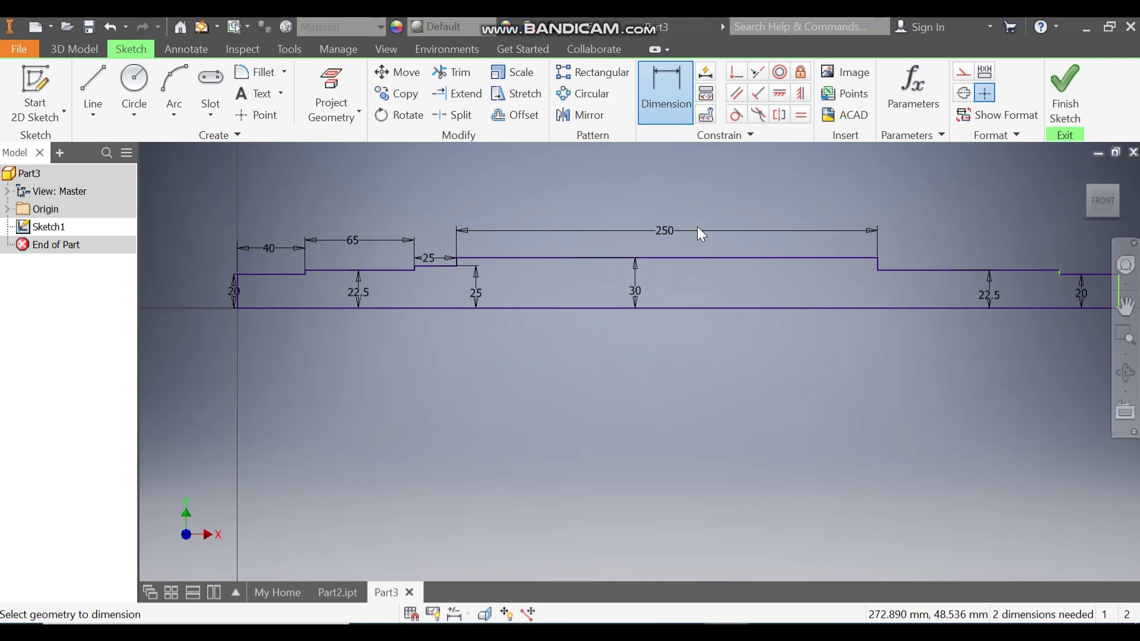
- Dimension the length of the short segment following the long middle one as 10 mm
{"action": "left_click", "coordinate": [926, 269]}
{"action": "left_click", "coordinate": [927, 239]}
{"action": "type", "text": "10"}
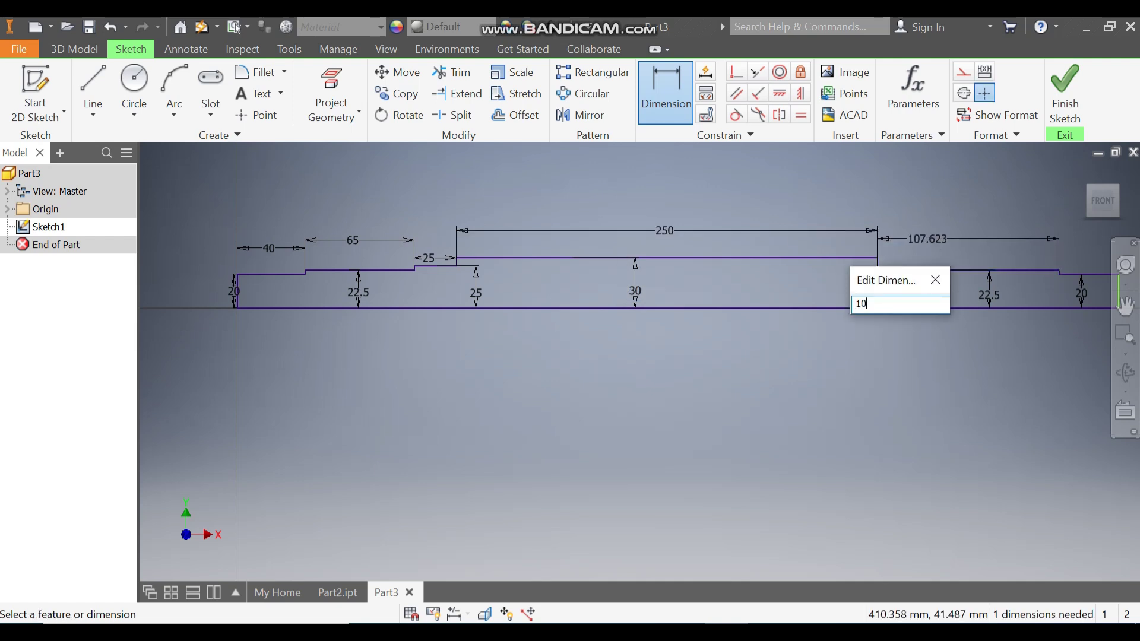
{"action": "key", "text": "Return"}
- Dimension the length of the last horizontal segment at the far end of the profile as 30 mm
{"action": "middle_click_drag", "start_coordinate": [980, 237], "coordinate": [818, 225]}
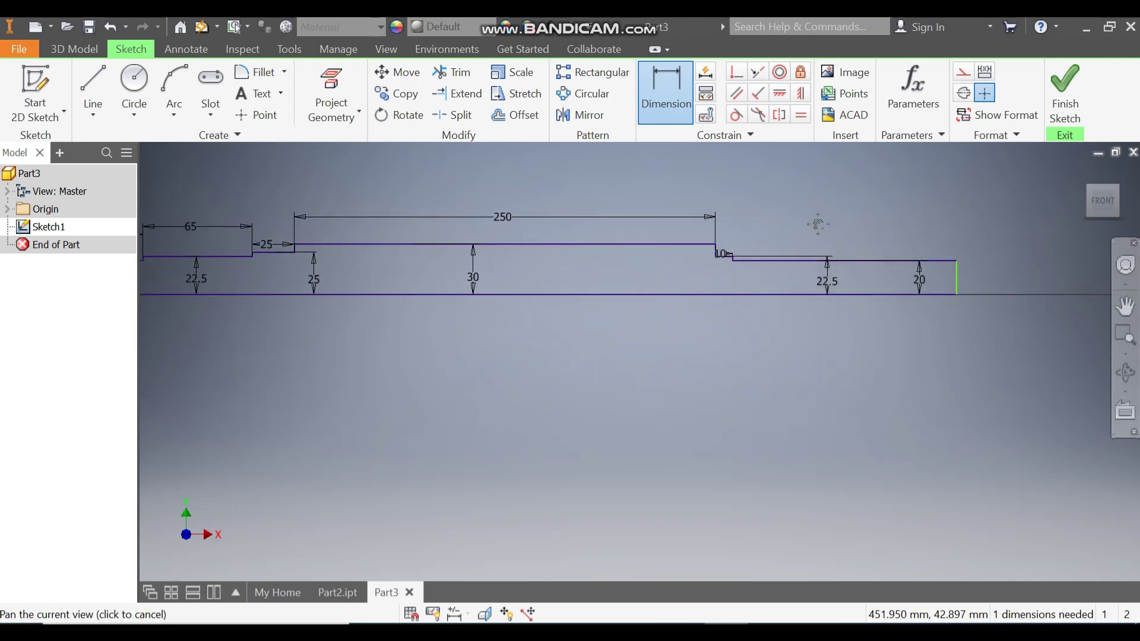
{"action": "left_click", "coordinate": [831, 259]}
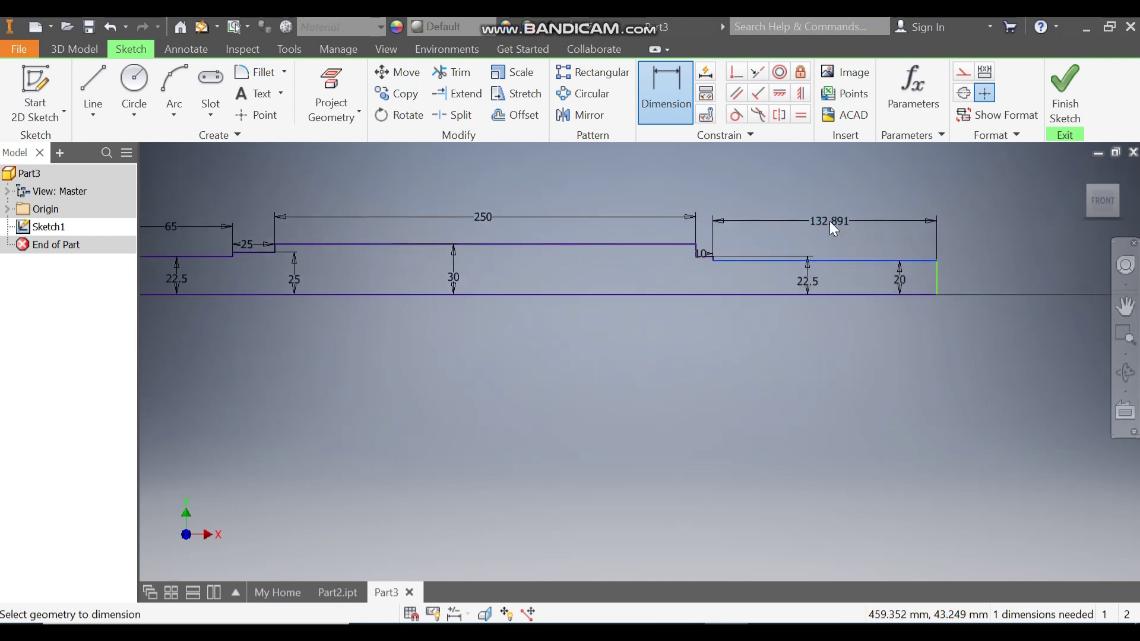
{"action": "left_click", "coordinate": [830, 221]}
{"action": "type", "text": "30"}
{"action": "key", "text": "Return"}
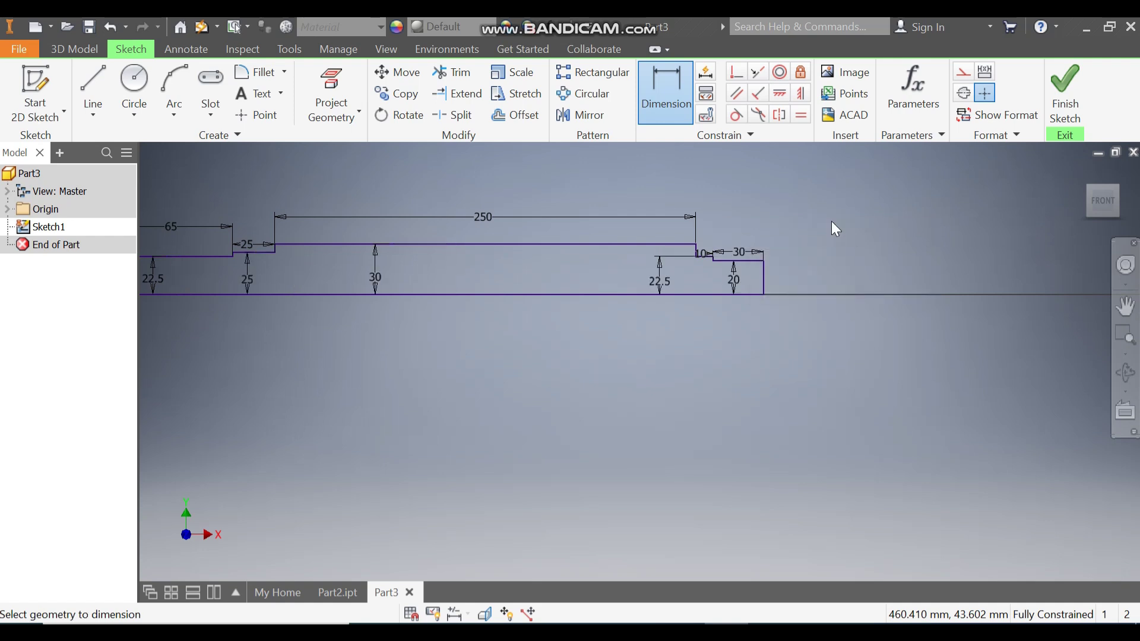
- Reposition the 10 mm length dimension clear of the profile, above the step, and finish the sketch
{"action": "middle_click_drag", "start_coordinate": [606, 251], "coordinate": [828, 275]}
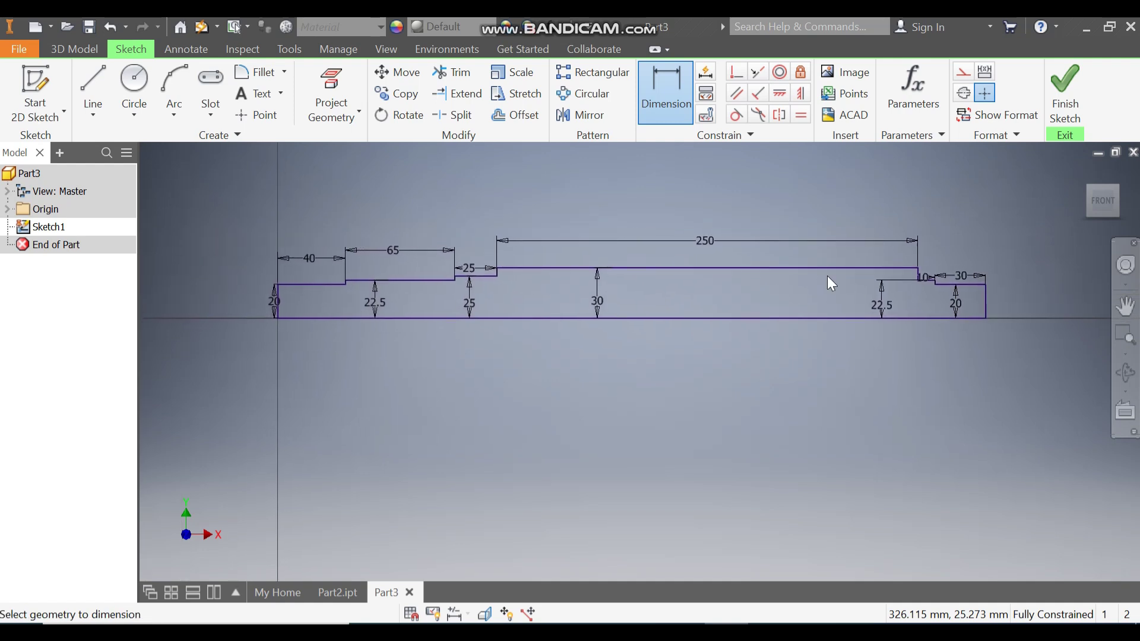
{"action": "key", "text": "Escape"}
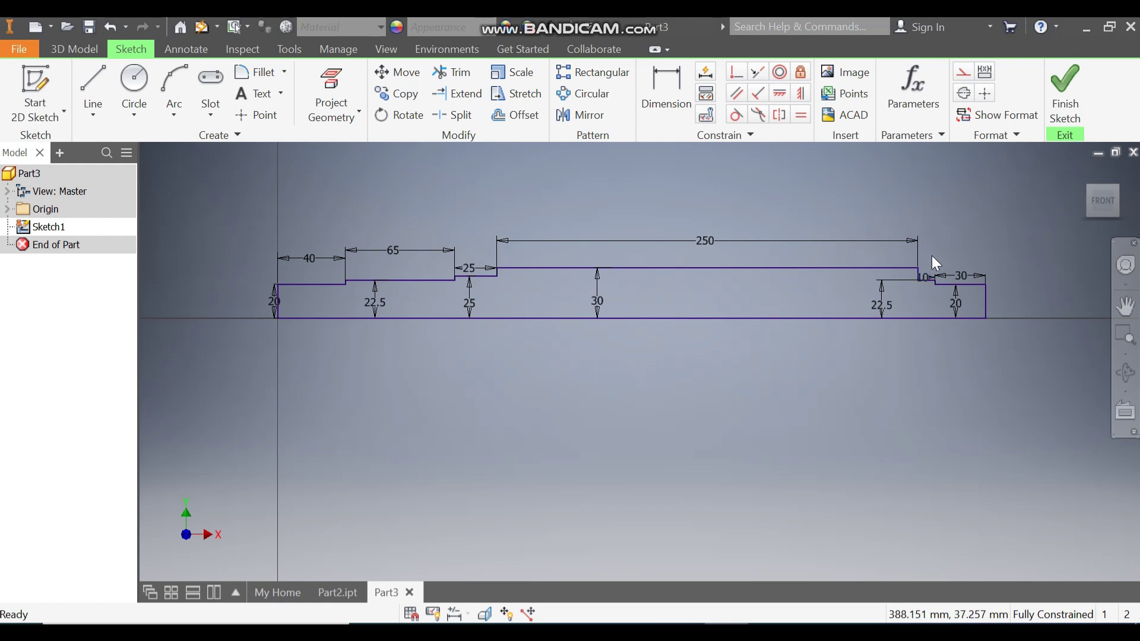
{"action": "left_click_drag", "start_coordinate": [924, 277], "coordinate": [963, 244]}
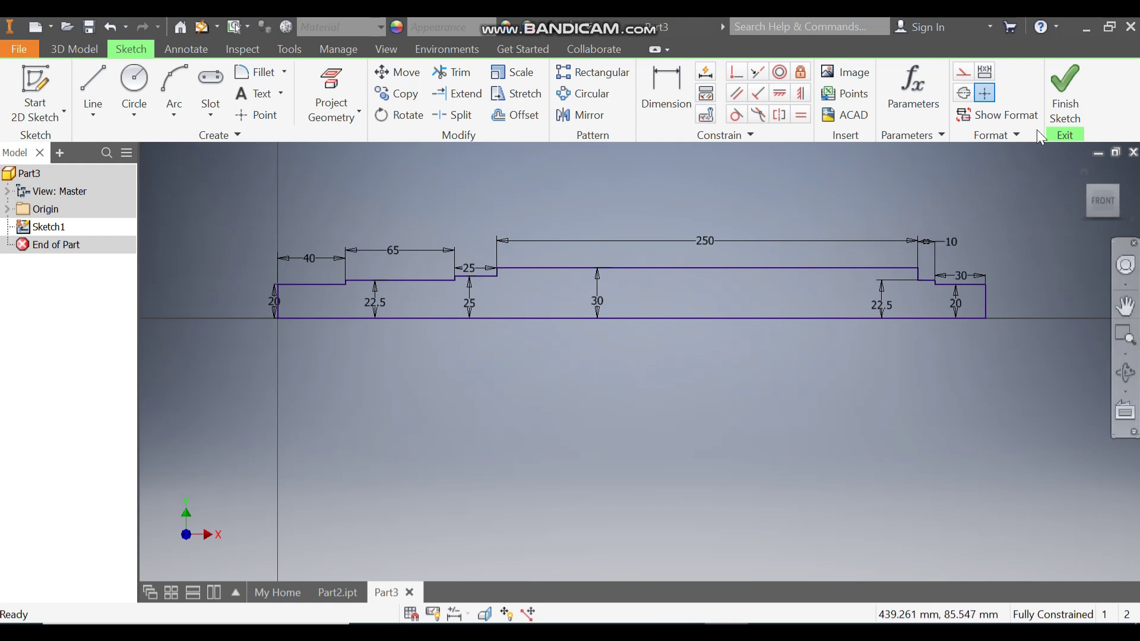
{"action": "left_click", "coordinate": [1053, 95]}
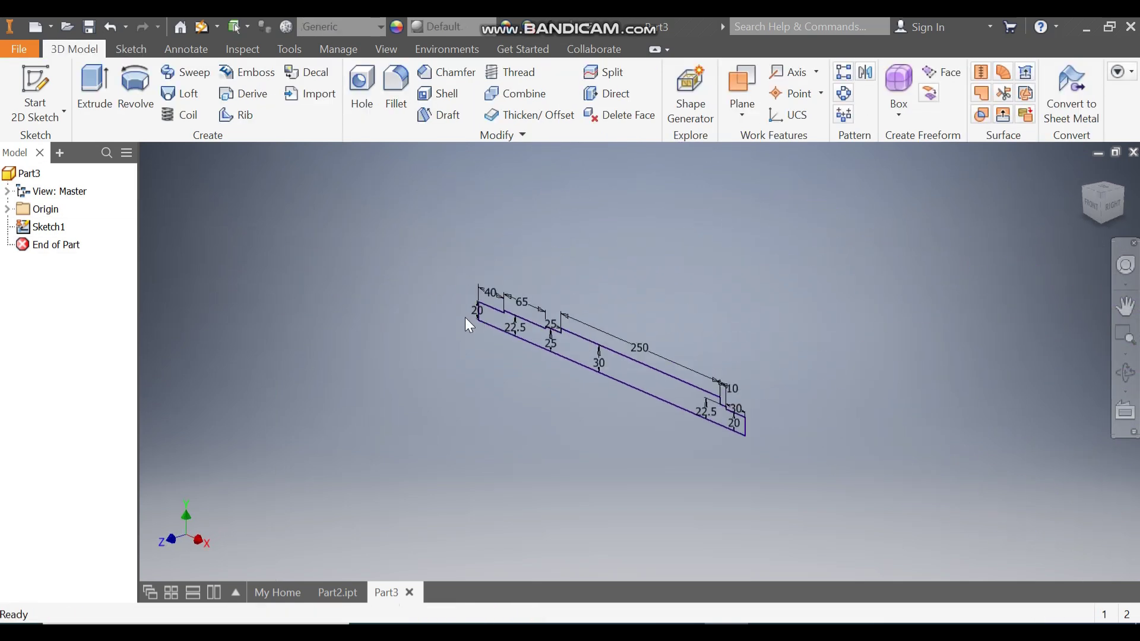
- Revolve the stepped half-profile fully around its long base line as a solid
{"action": "left_click", "coordinate": [145, 107]}
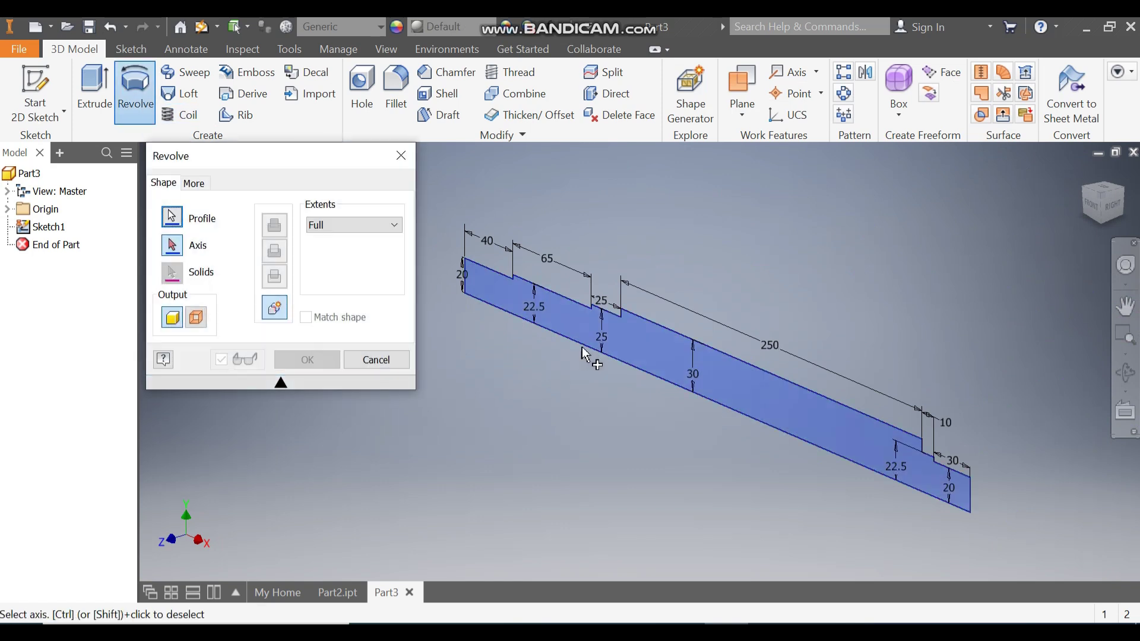
{"action": "left_click", "coordinate": [587, 345]}
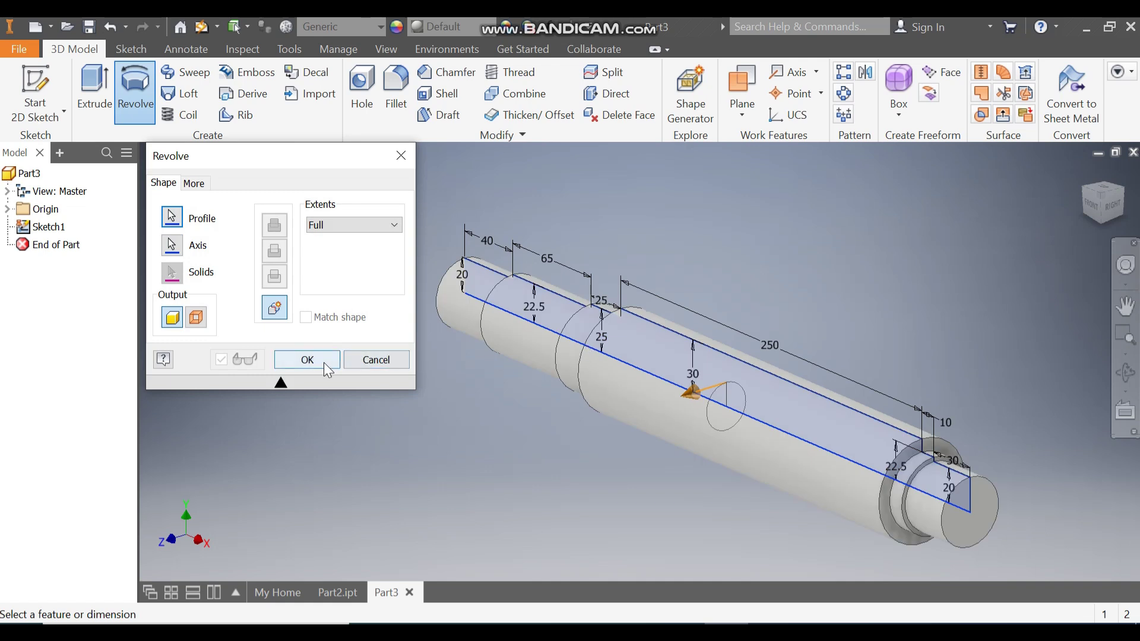
{"action": "left_click", "coordinate": [307, 359]}
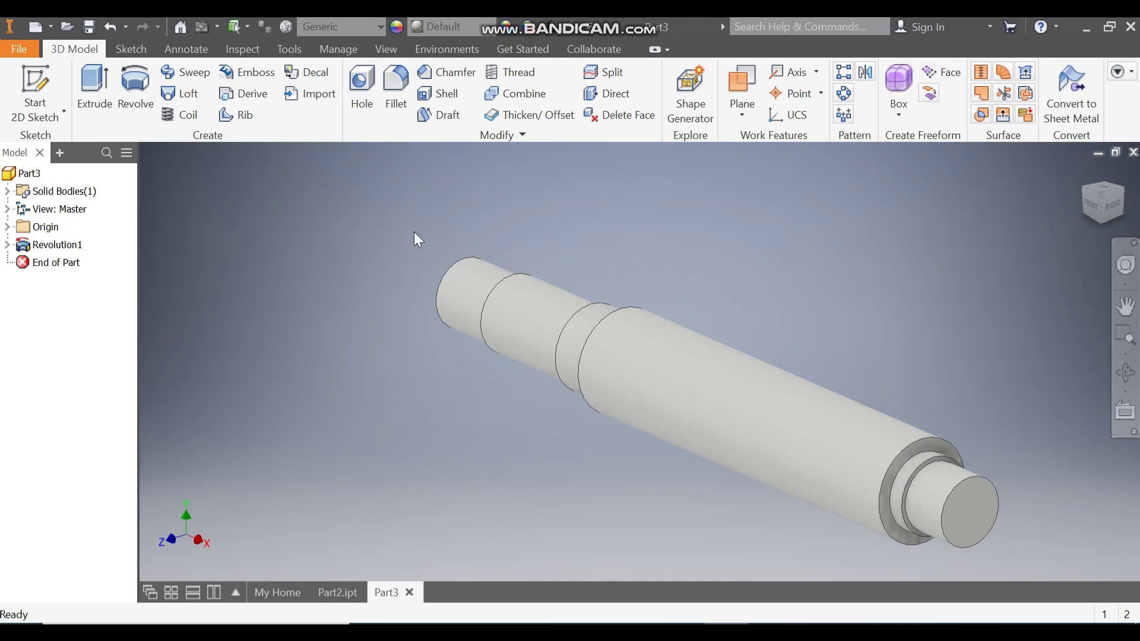
- Create a work plane offset 22.5 mm from the XZ Plane
{"action": "left_click", "coordinate": [743, 119]}
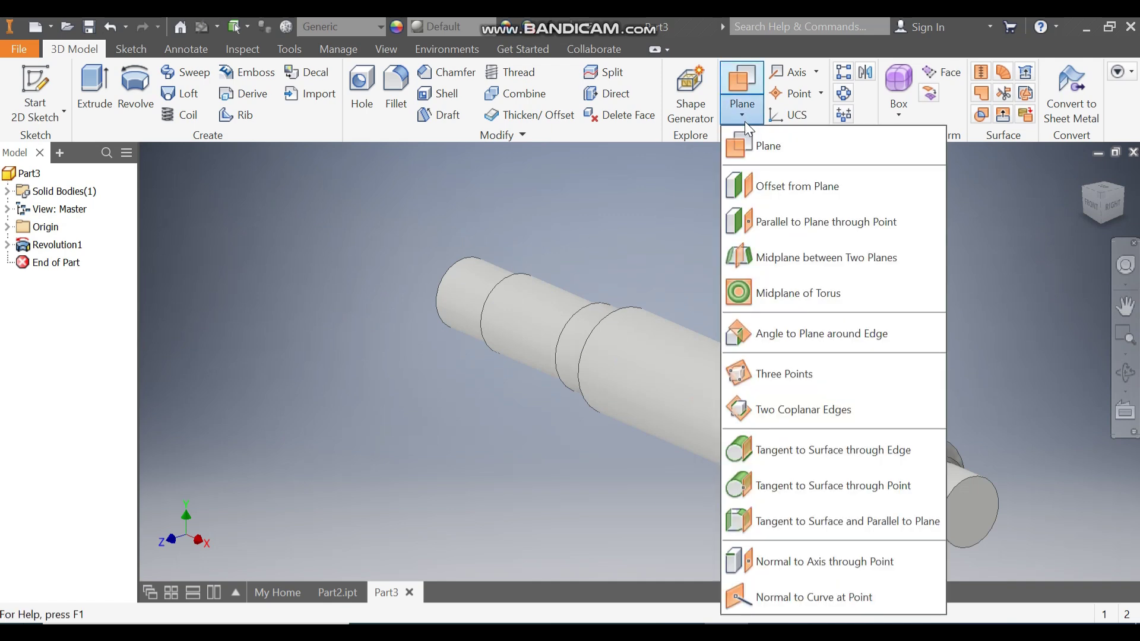
{"action": "left_click", "coordinate": [796, 186]}
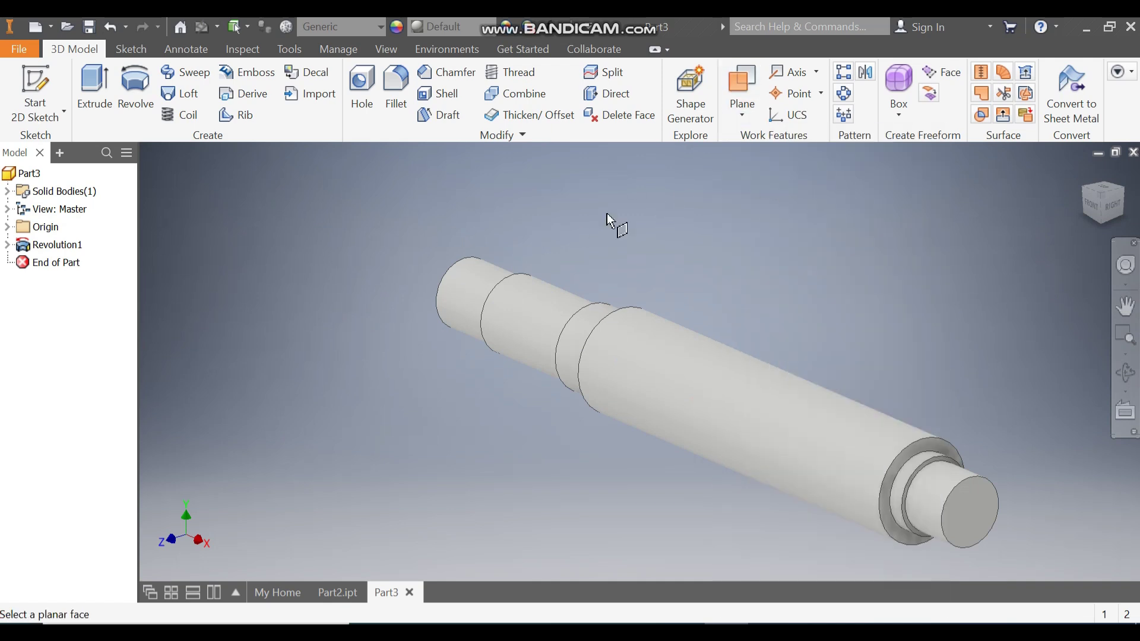
{"action": "left_click", "coordinate": [8, 227]}
{"action": "left_click", "coordinate": [72, 261]}
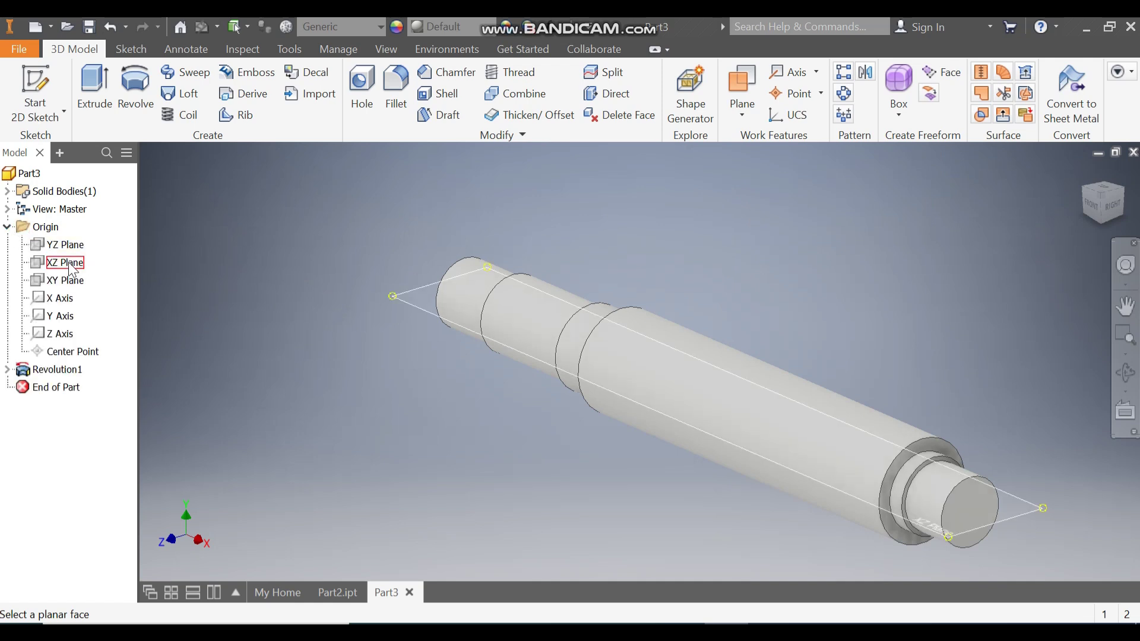
{"action": "left_click", "coordinate": [72, 267]}
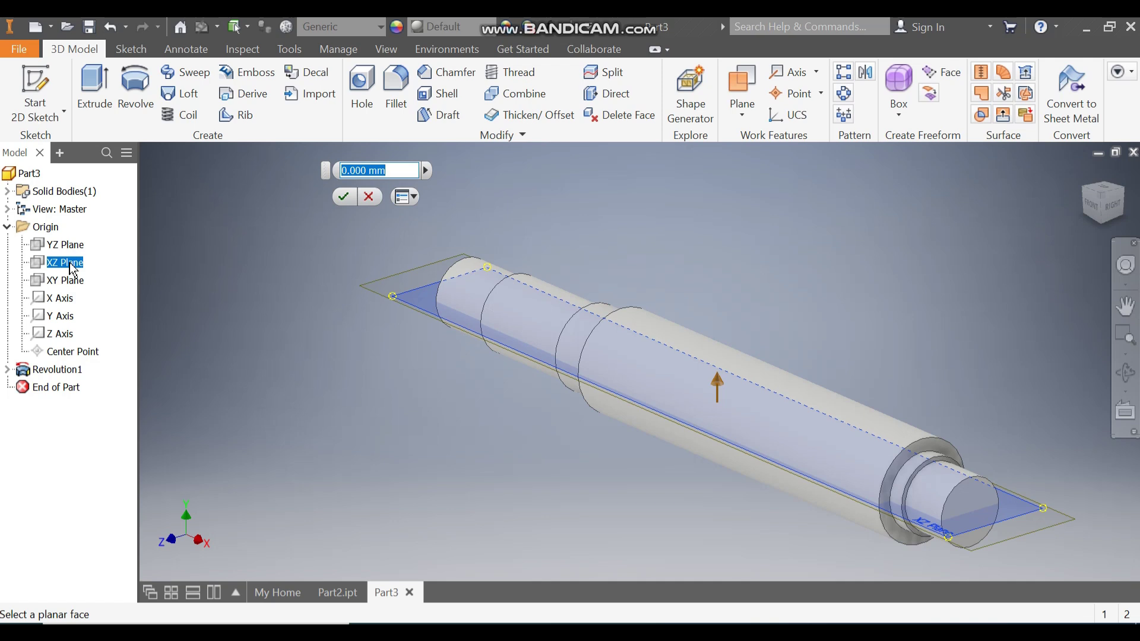
{"action": "type", "text": "22.5"}
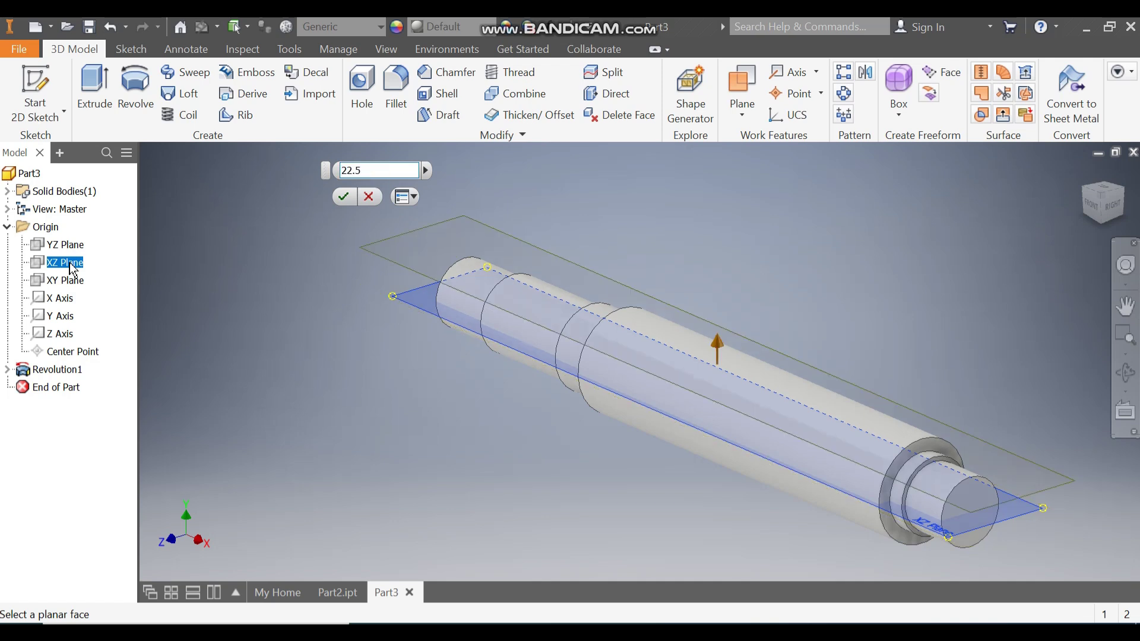
{"action": "key", "text": "Return"}
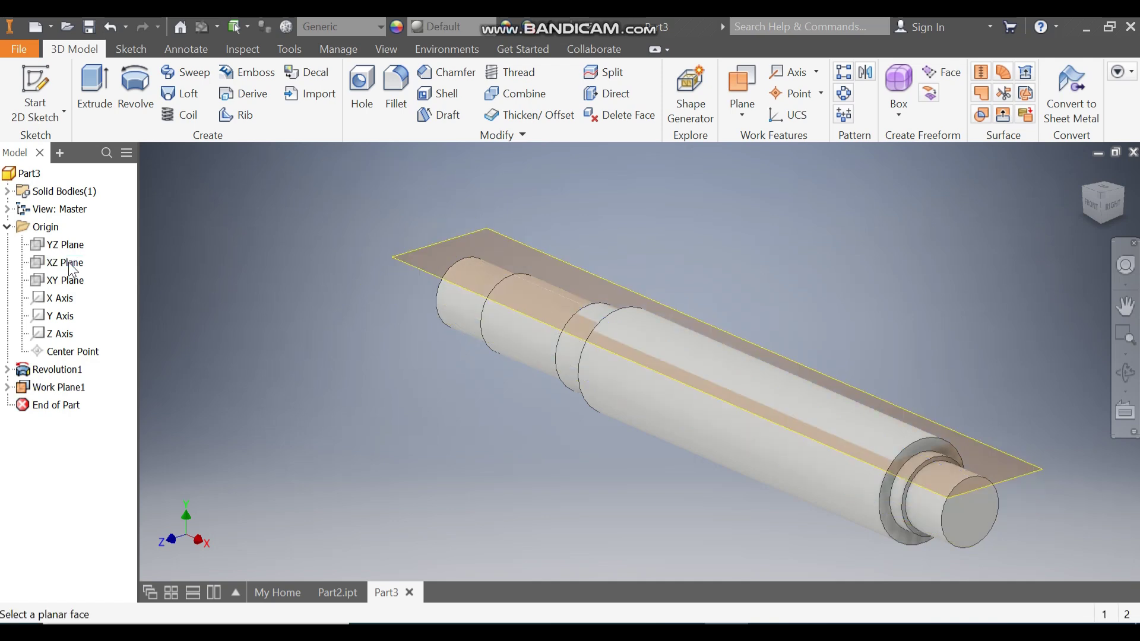
- Start a new sketch on the offset work plane, squared to the shaft's horizontal axis
{"action": "left_click", "coordinate": [479, 237]}
{"action": "left_click", "coordinate": [485, 230]}
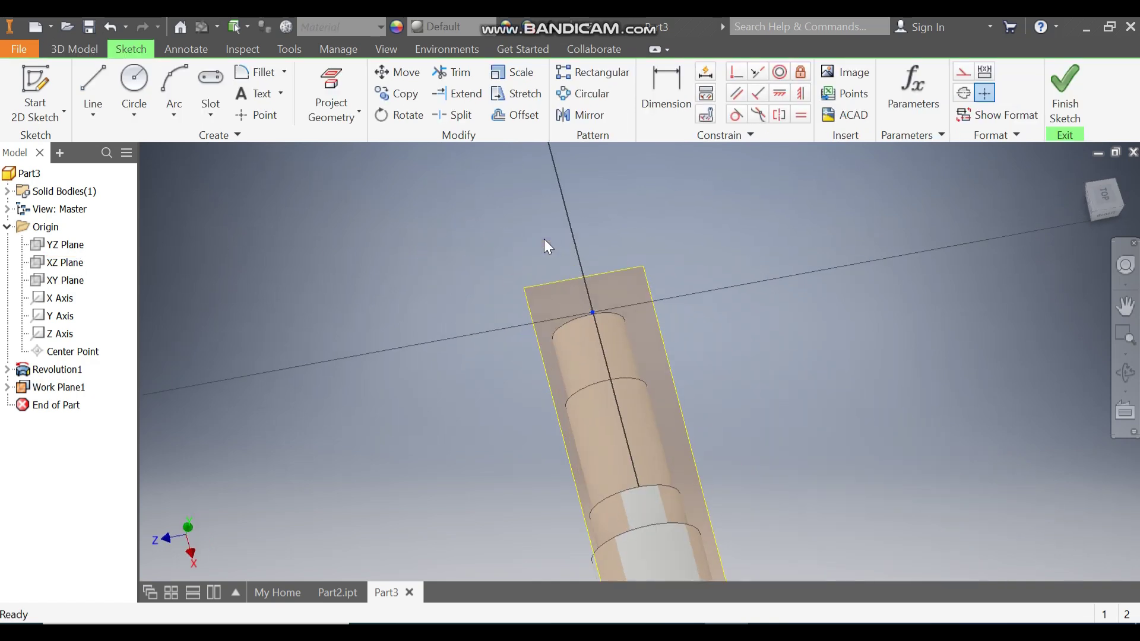
{"action": "left_click", "coordinate": [1118, 177]}
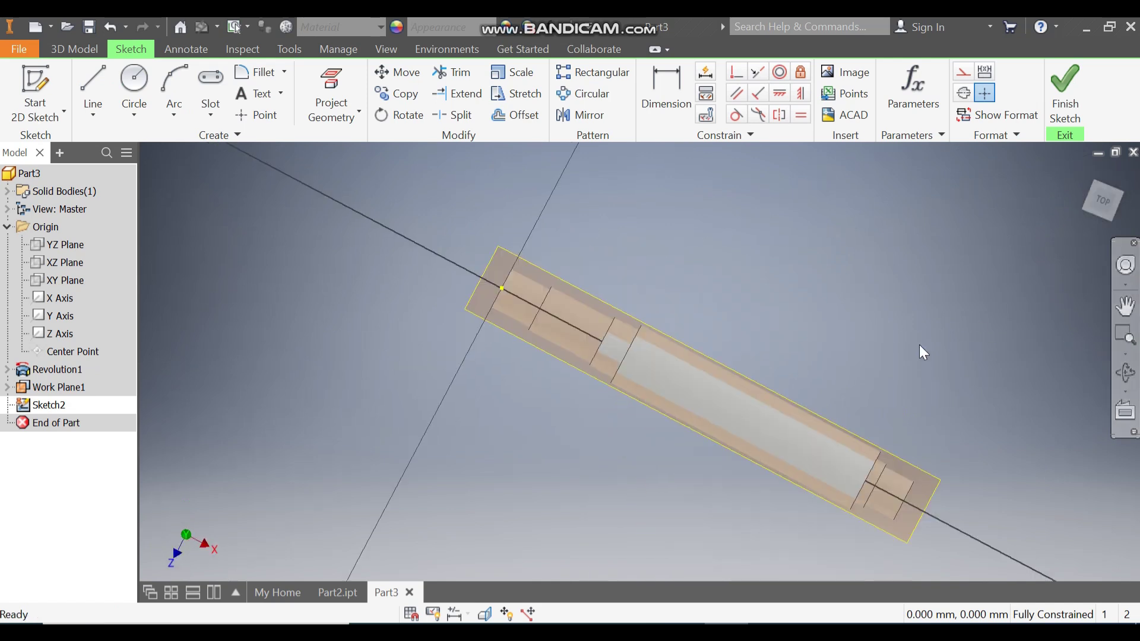
{"action": "scroll", "coordinate": [494, 372], "scroll_direction": "up", "scroll_amount": 5}
{"action": "middle_click_drag", "start_coordinate": [501, 368], "coordinate": [465, 373]}
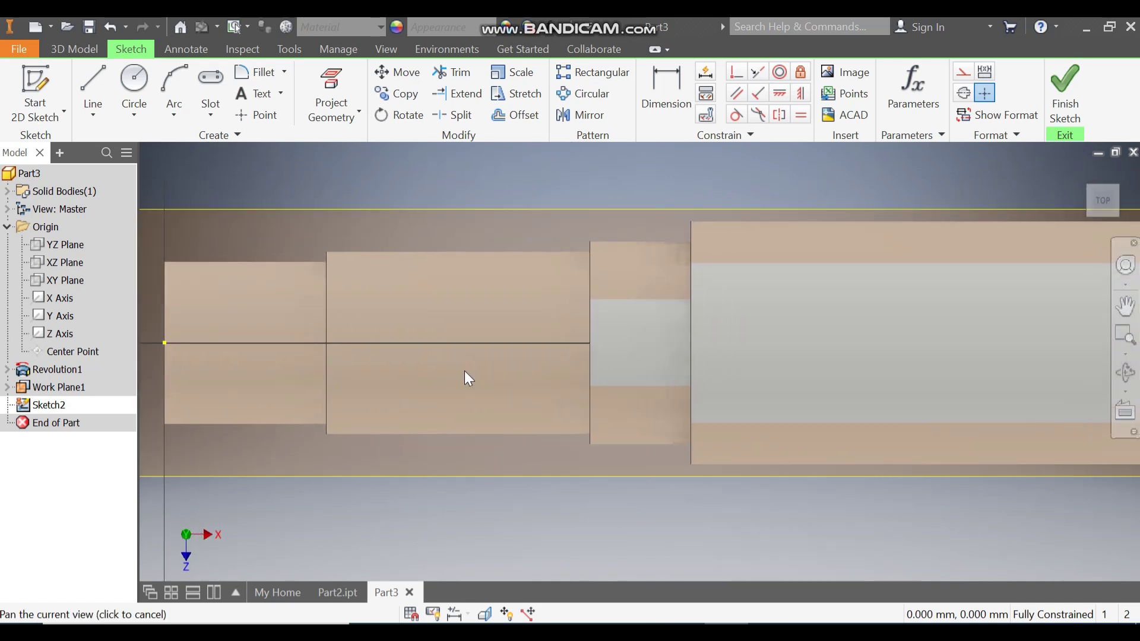
{"action": "middle_click_drag", "start_coordinate": [329, 183], "coordinate": [400, 193]}
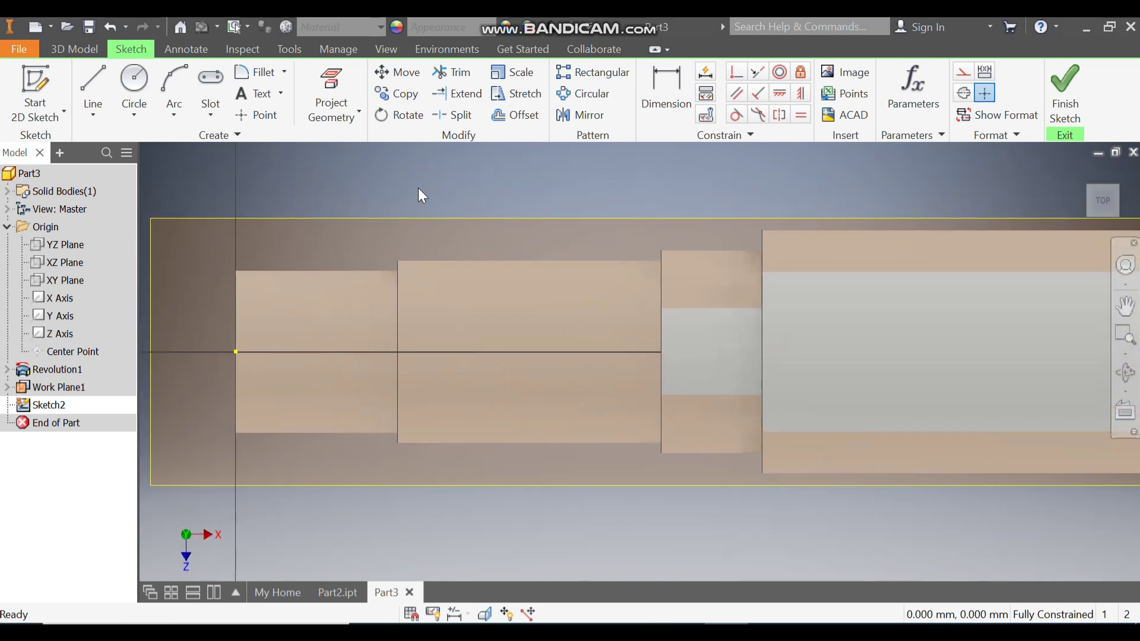
- Sketch a horizontal center-to-center slot on the shaft's centerline, within the 65 mm long second step
{"action": "left_click", "coordinate": [210, 114]}
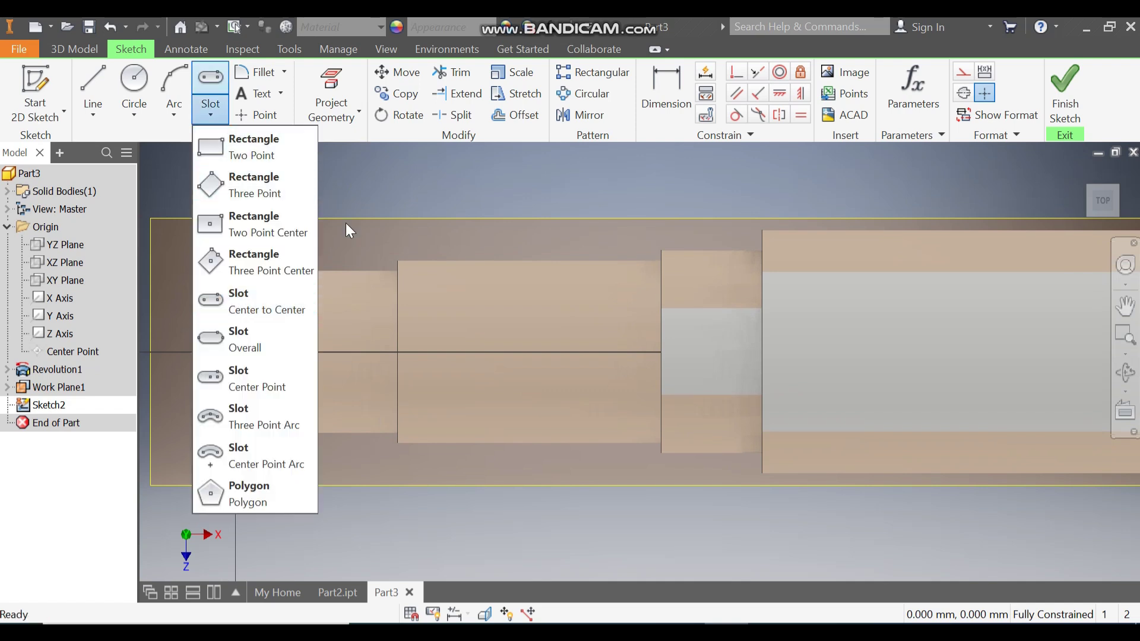
{"action": "left_click", "coordinate": [287, 301]}
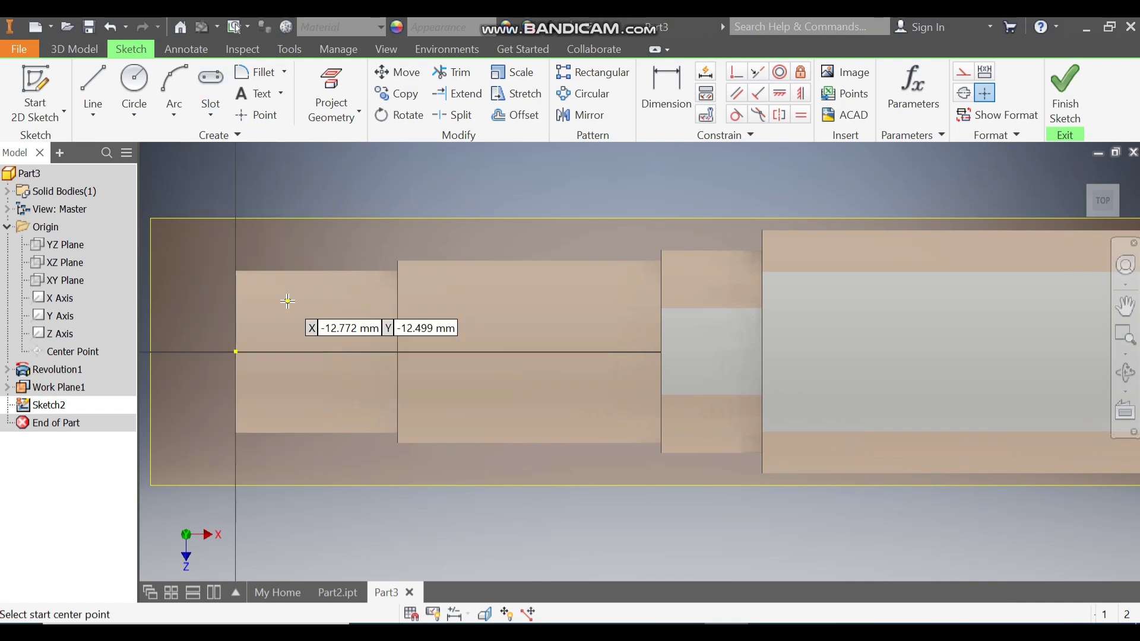
{"action": "left_click", "coordinate": [438, 351]}
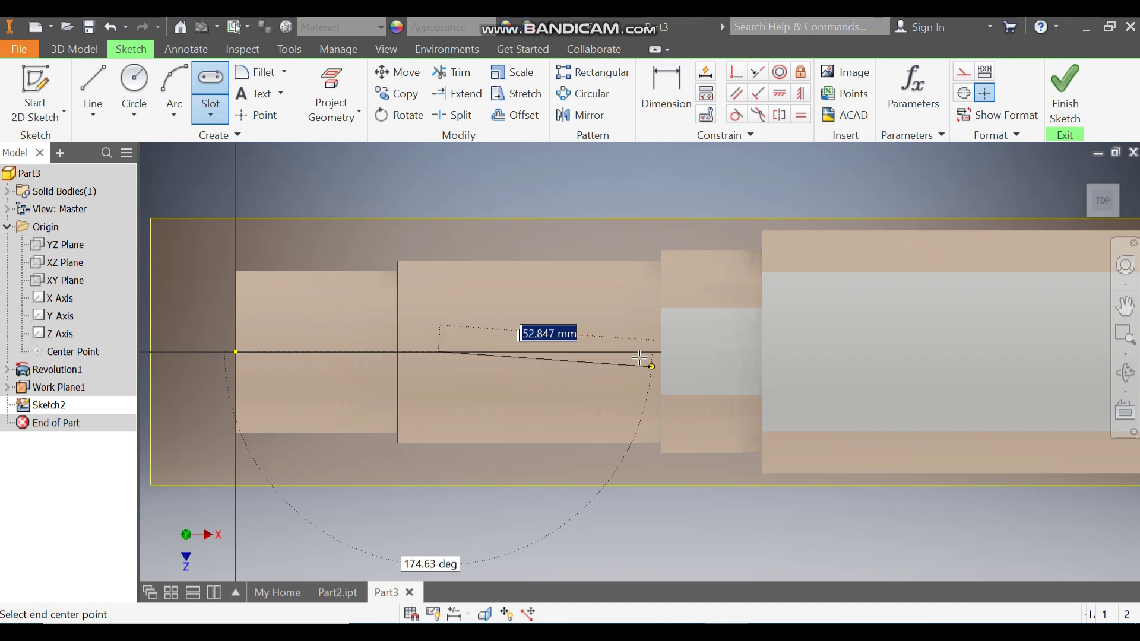
{"action": "left_click", "coordinate": [614, 351]}
{"action": "left_click", "coordinate": [621, 373]}
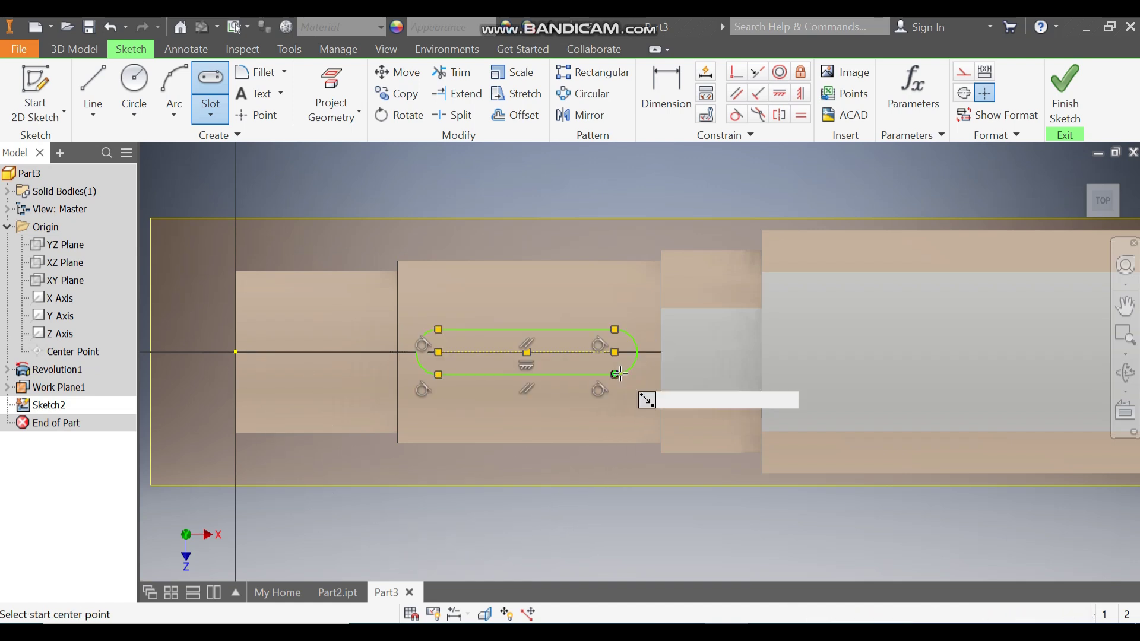
- Dimension the slot's width between its two straight sides as 12 mm
{"action": "left_click", "coordinate": [667, 99]}
{"action": "left_click", "coordinate": [546, 330]}
{"action": "left_click", "coordinate": [547, 375]}
{"action": "left_click", "coordinate": [547, 361]}
{"action": "type", "text": "12"}
{"action": "key", "text": "Return"}
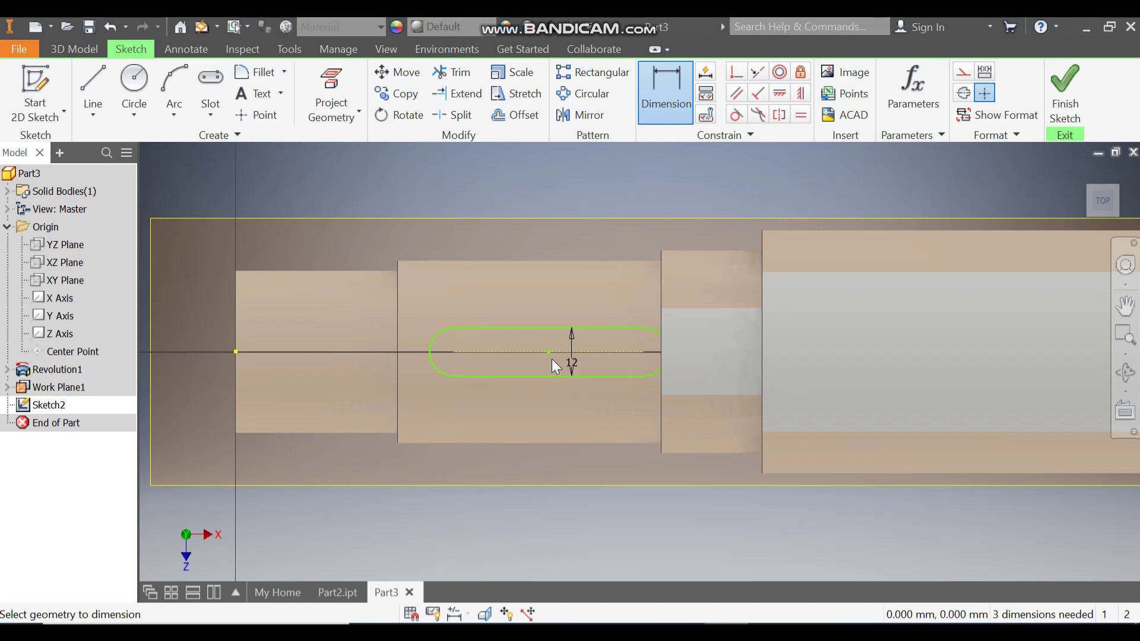
- Dimension the gap between the slot's end nearest the origin and the adjacent shoulder edge as 5 mm
{"action": "left_click", "coordinate": [429, 354]}
{"action": "left_click", "coordinate": [425, 393]}
{"action": "type", "text": "5"}
{"action": "key", "text": "Return"}
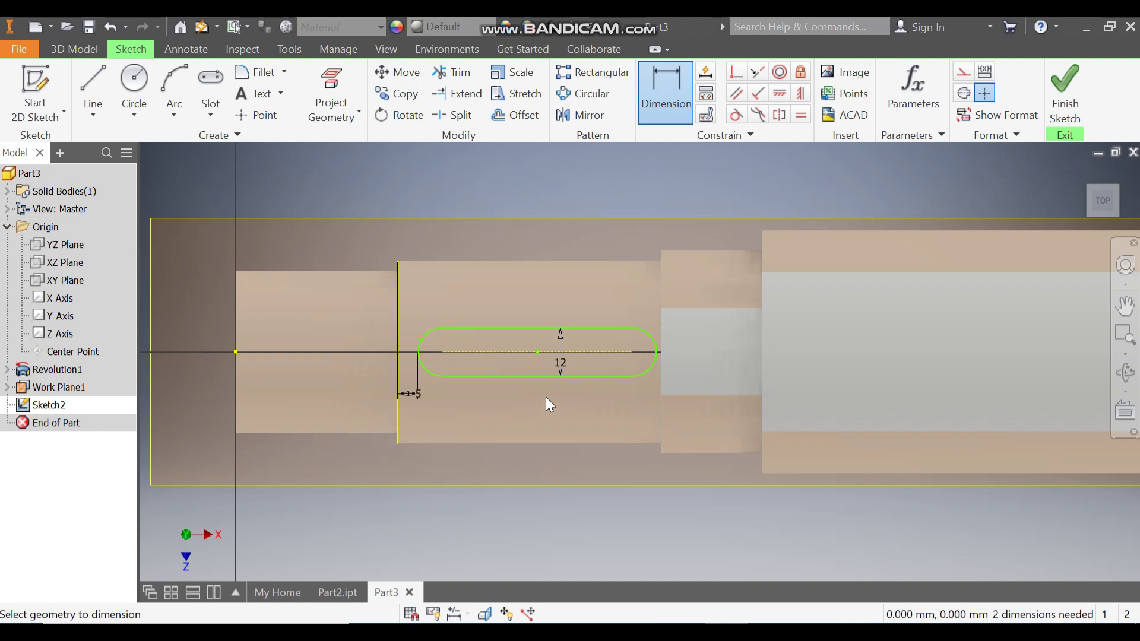
- Dimension the gap between the slot's far end and the shoulder edge of the third step as 5 mm
{"action": "scroll", "coordinate": [662, 336], "scroll_direction": "up", "scroll_amount": 3}
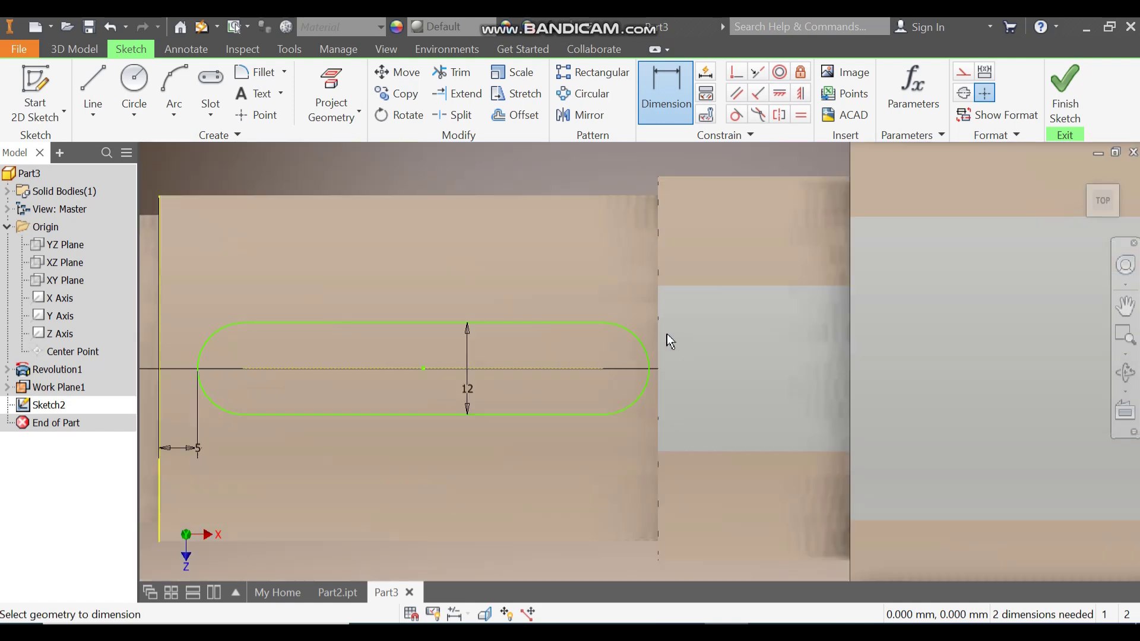
{"action": "left_click", "coordinate": [649, 369]}
{"action": "left_click", "coordinate": [657, 404]}
{"action": "left_click", "coordinate": [652, 450]}
{"action": "type", "text": "5"}
{"action": "key", "text": "Return"}
{"action": "scroll", "coordinate": [719, 208], "scroll_direction": "up", "scroll_amount": 2}
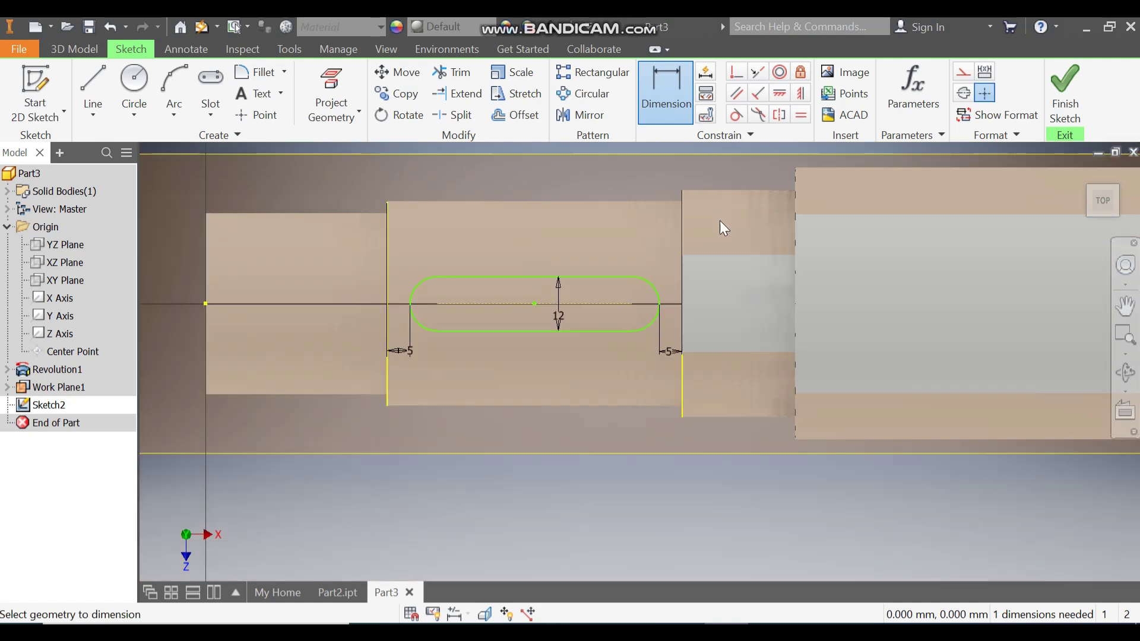
- Constrain the slot's center point horizontally to the sketch origin and finish the keyway sketch
{"action": "left_click", "coordinate": [781, 93]}
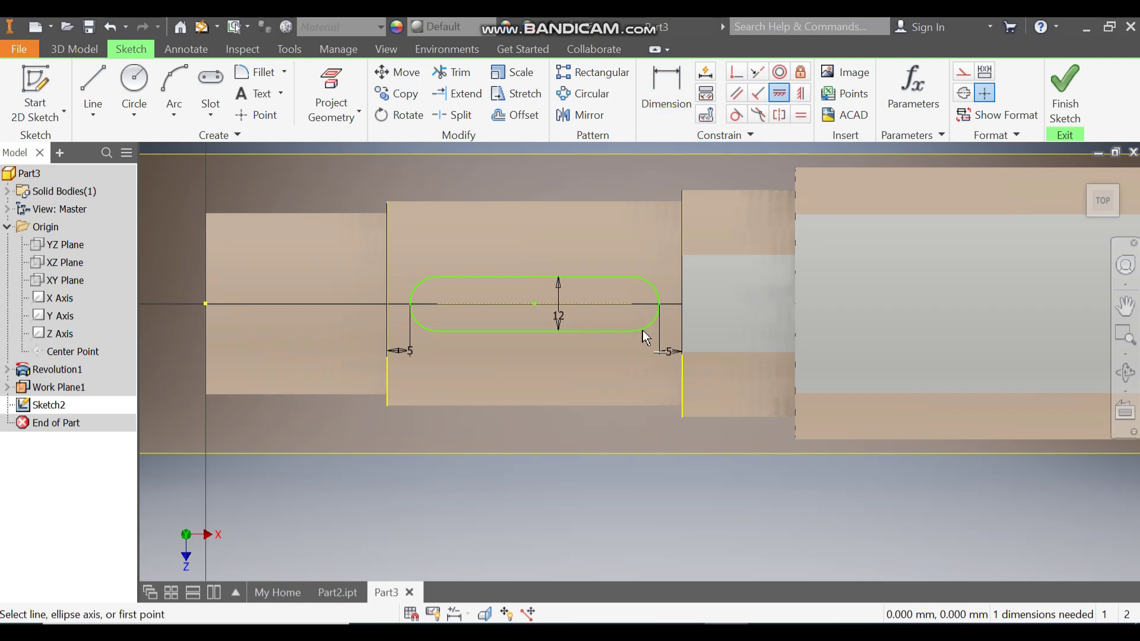
{"action": "left_click", "coordinate": [532, 304]}
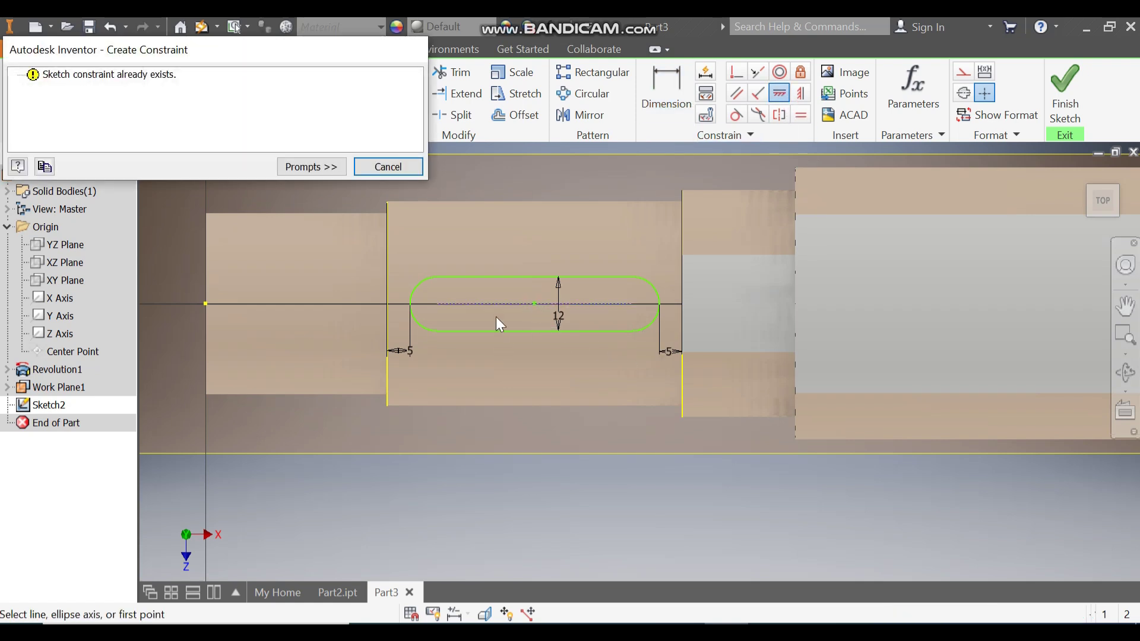
{"action": "left_click", "coordinate": [386, 166]}
{"action": "left_click", "coordinate": [534, 304]}
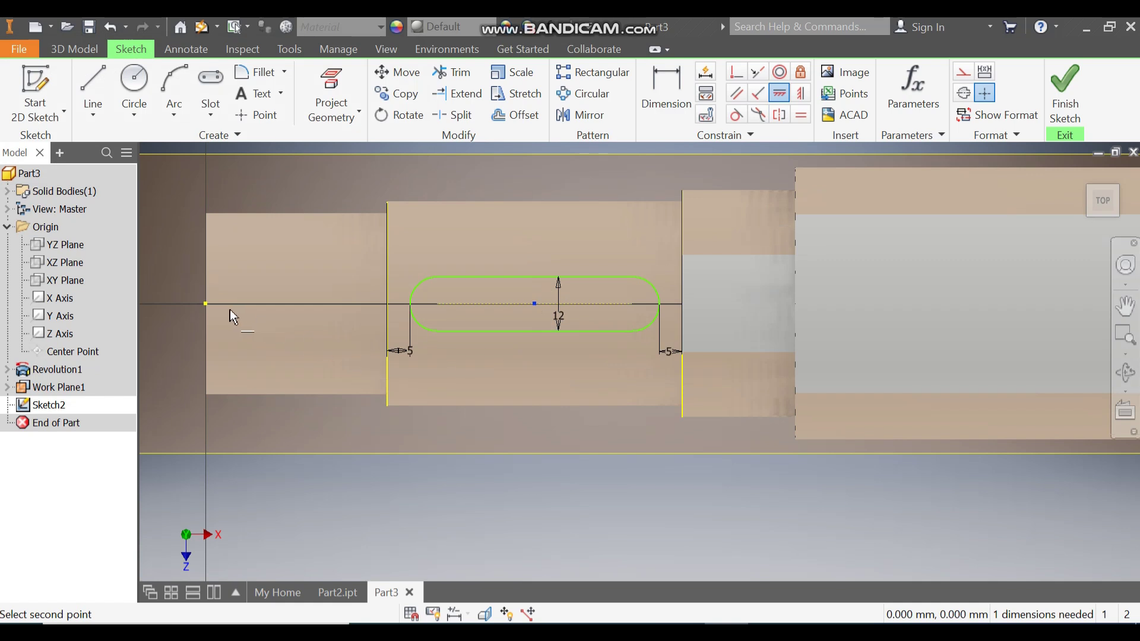
{"action": "left_click", "coordinate": [206, 304]}
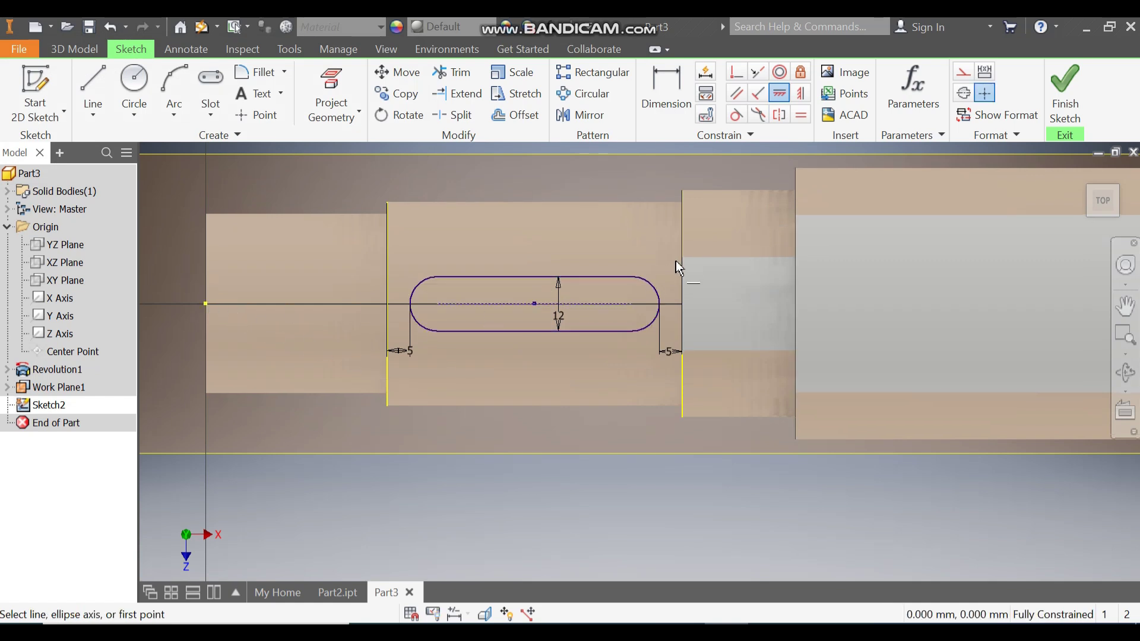
{"action": "left_click", "coordinate": [1064, 98]}
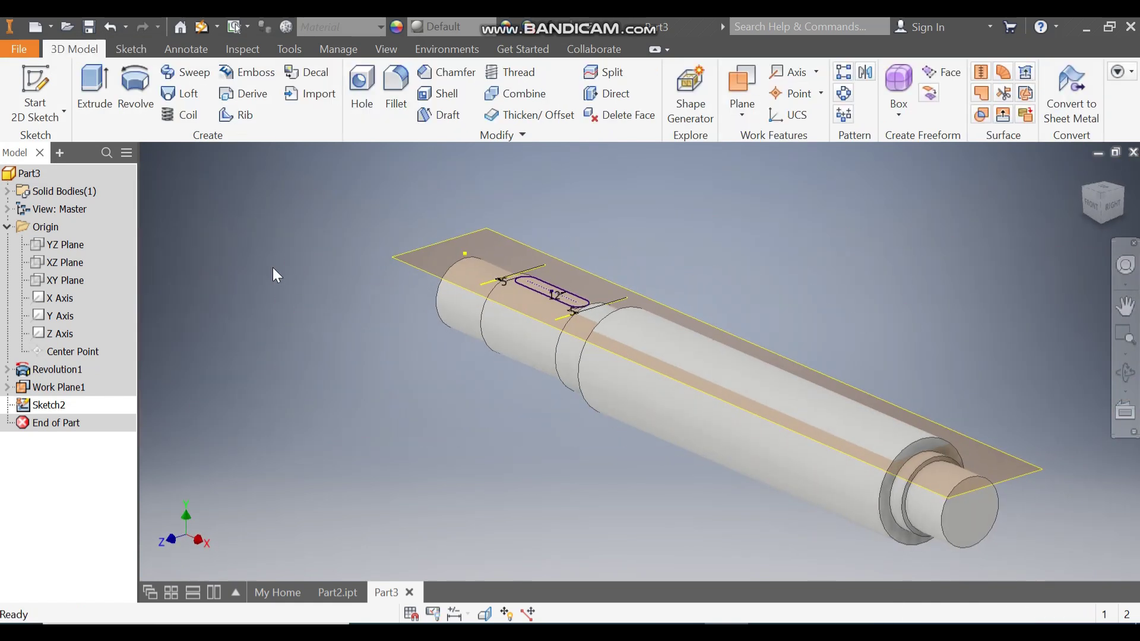
- Extrude the slot profile as a cut 6 mm deep, directed down into the shaft
{"action": "left_click", "coordinate": [93, 107]}
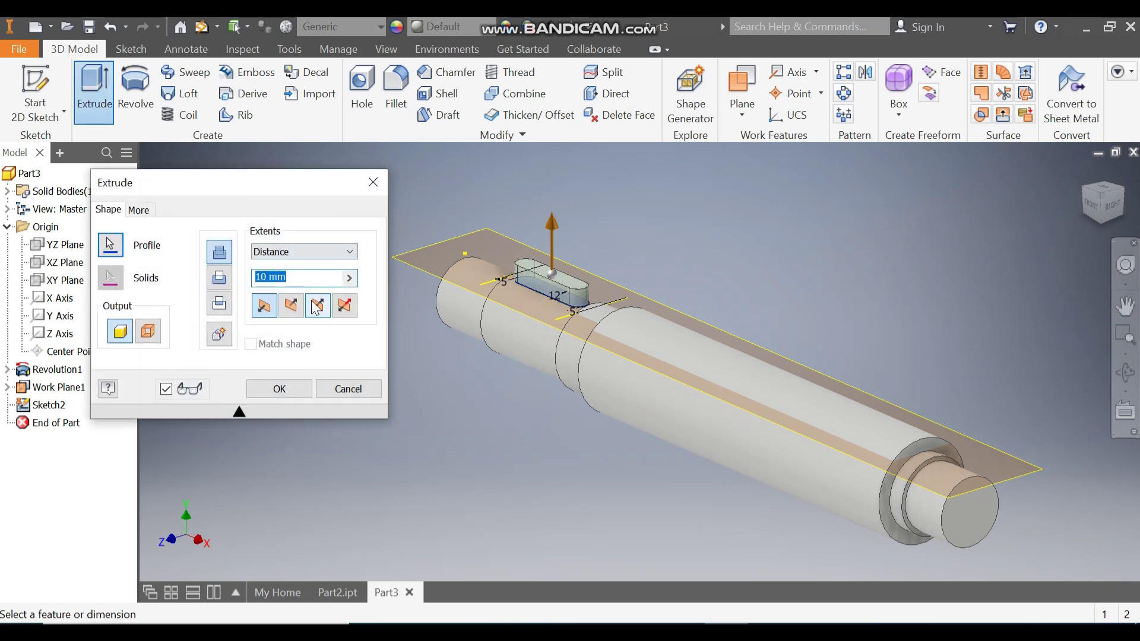
{"action": "type", "text": "6"}
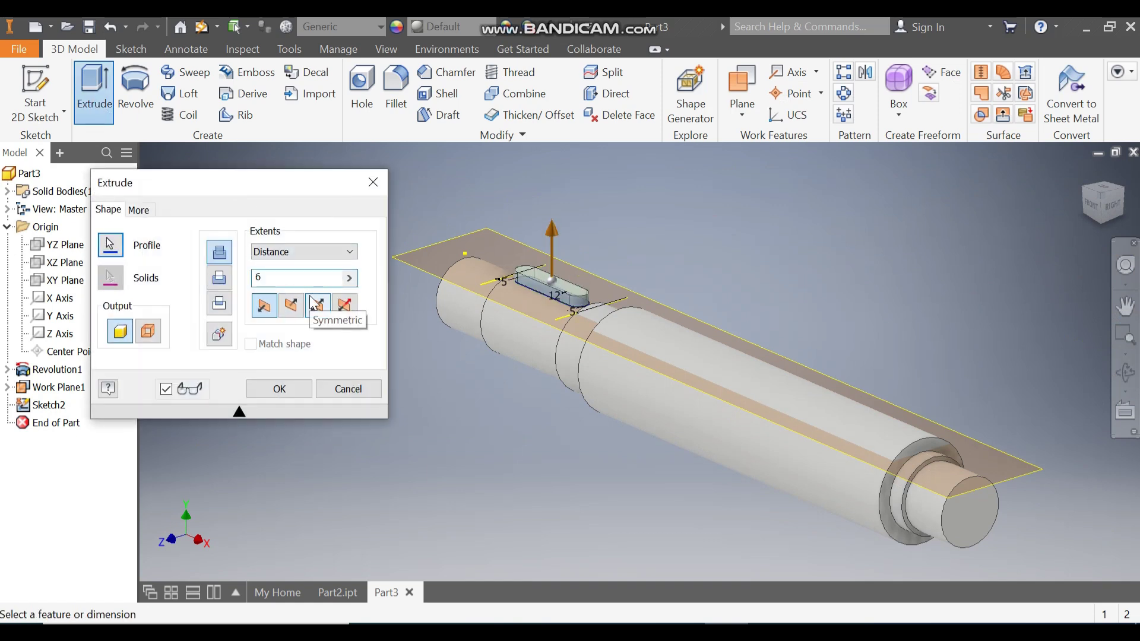
{"action": "left_click", "coordinate": [226, 279]}
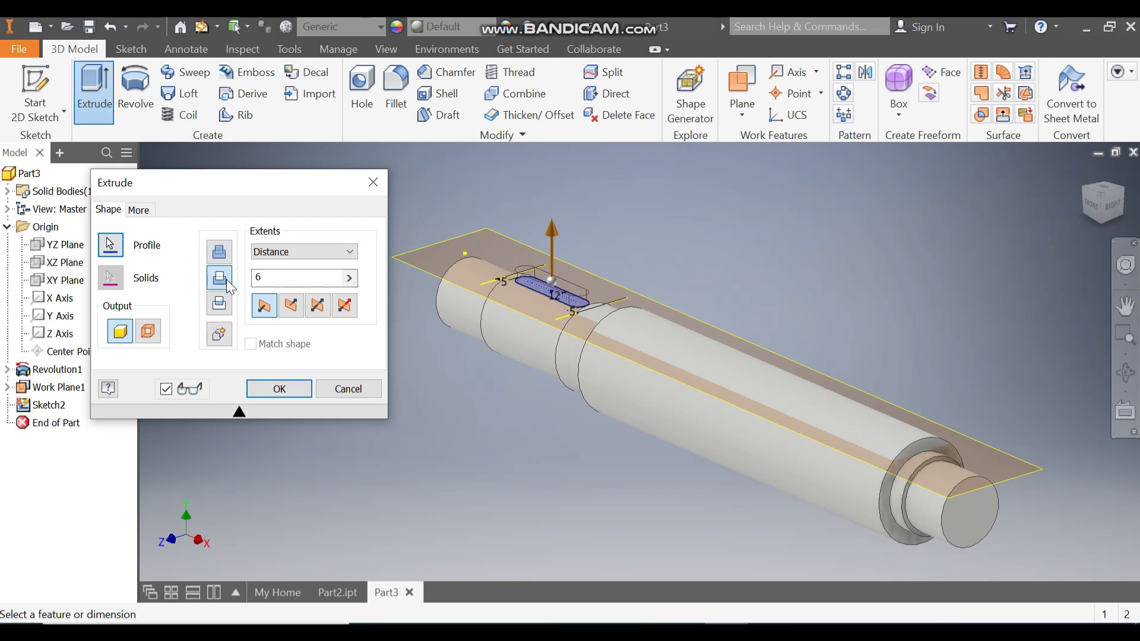
{"action": "left_click", "coordinate": [293, 313]}
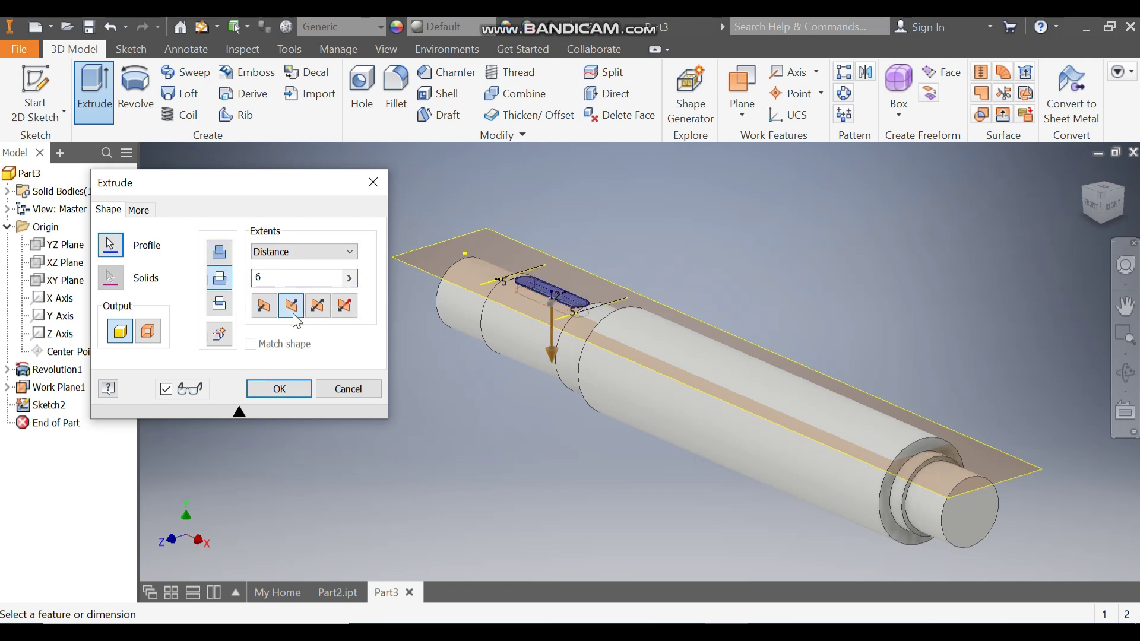
{"action": "left_click", "coordinate": [304, 390]}
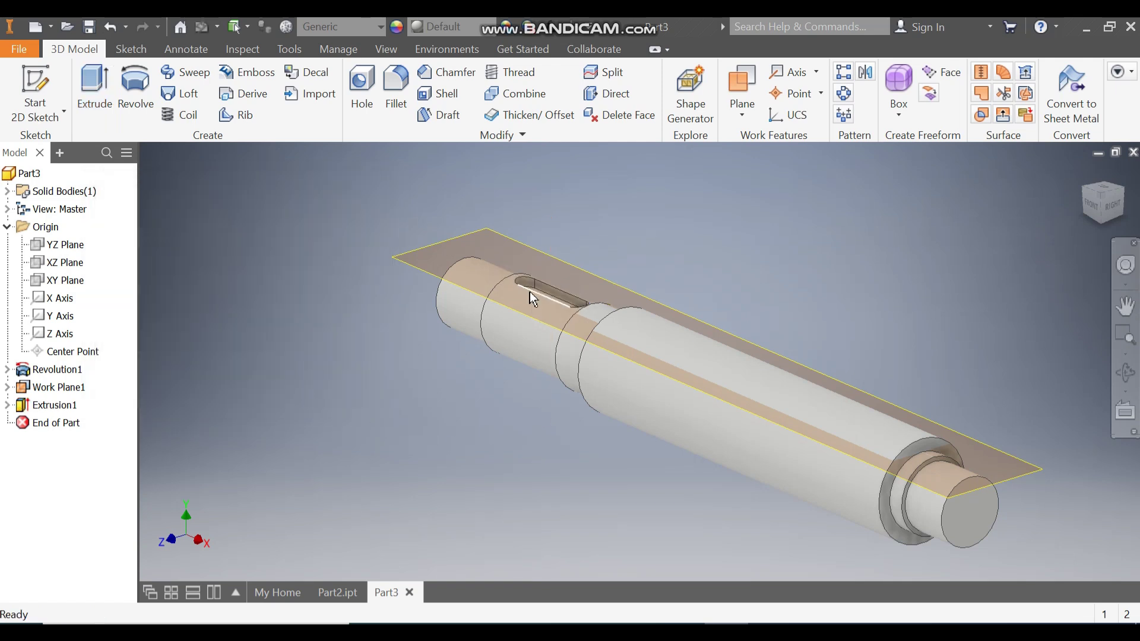
- Hide the offset work plane above the shaft
{"action": "scroll", "coordinate": [531, 290], "scroll_direction": "up", "scroll_amount": 2}
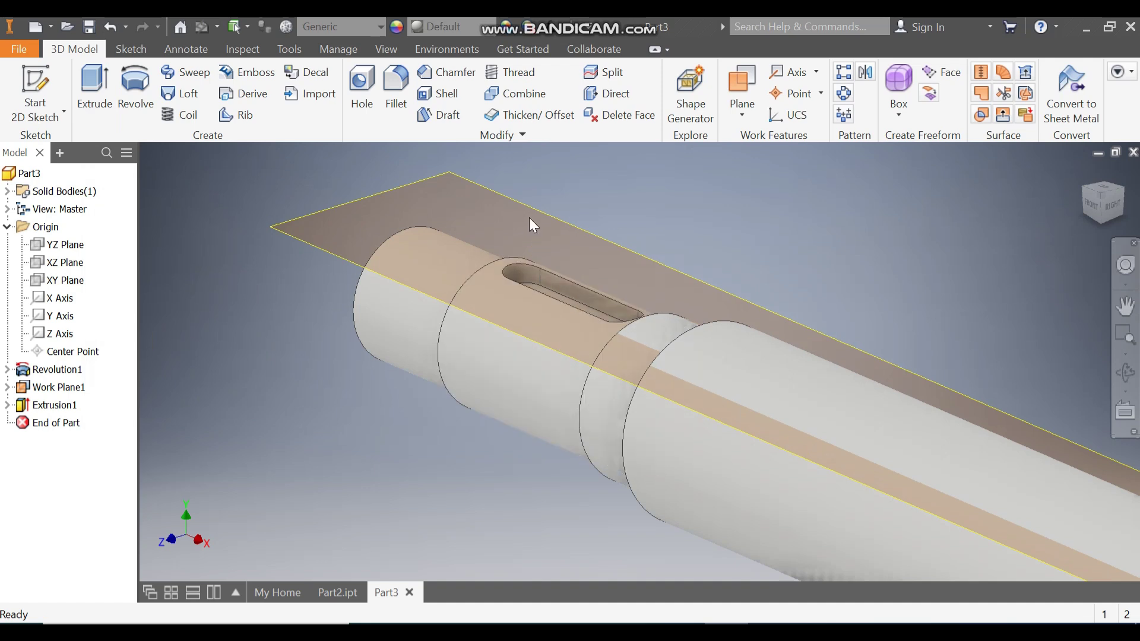
{"action": "left_click", "coordinate": [513, 204]}
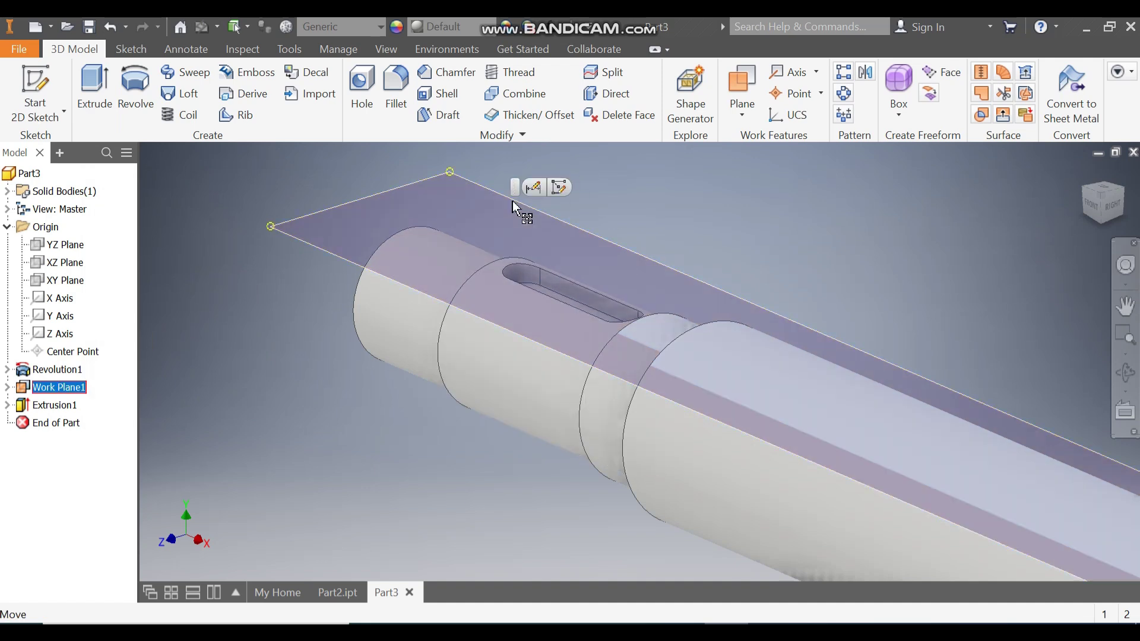
{"action": "right_click", "coordinate": [512, 205]}
{"action": "left_click", "coordinate": [550, 225]}
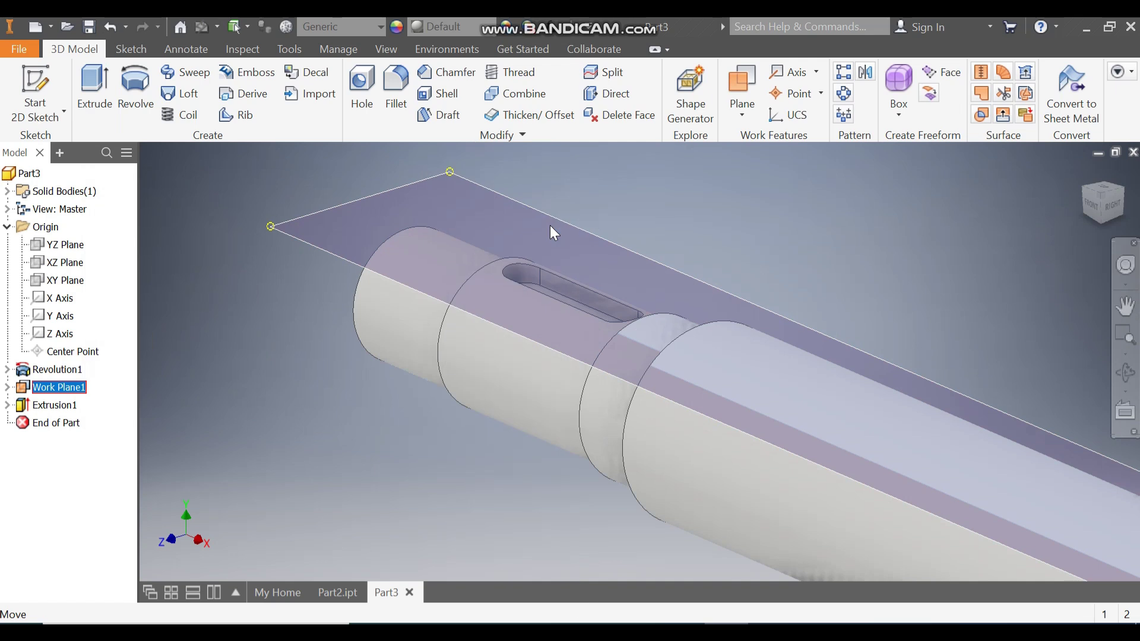
{"action": "left_click", "coordinate": [1126, 307]}
{"action": "left_click_drag", "start_coordinate": [1079, 172], "coordinate": [774, 251]}
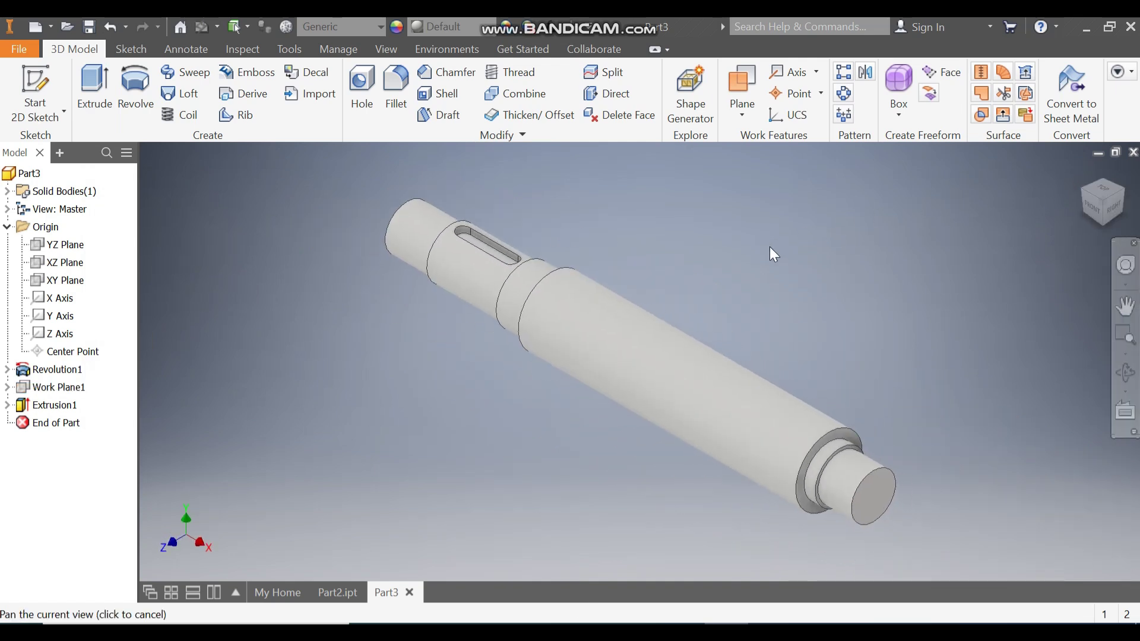
{"action": "key", "text": "Escape"}
- Fillet the inner shoulder edges at both ends of the long, largest-diameter section with a 2 mm radius
{"action": "scroll", "coordinate": [866, 461], "scroll_direction": "down", "scroll_amount": 3}
{"action": "left_click", "coordinate": [808, 416]}
{"action": "left_click", "coordinate": [827, 402]}
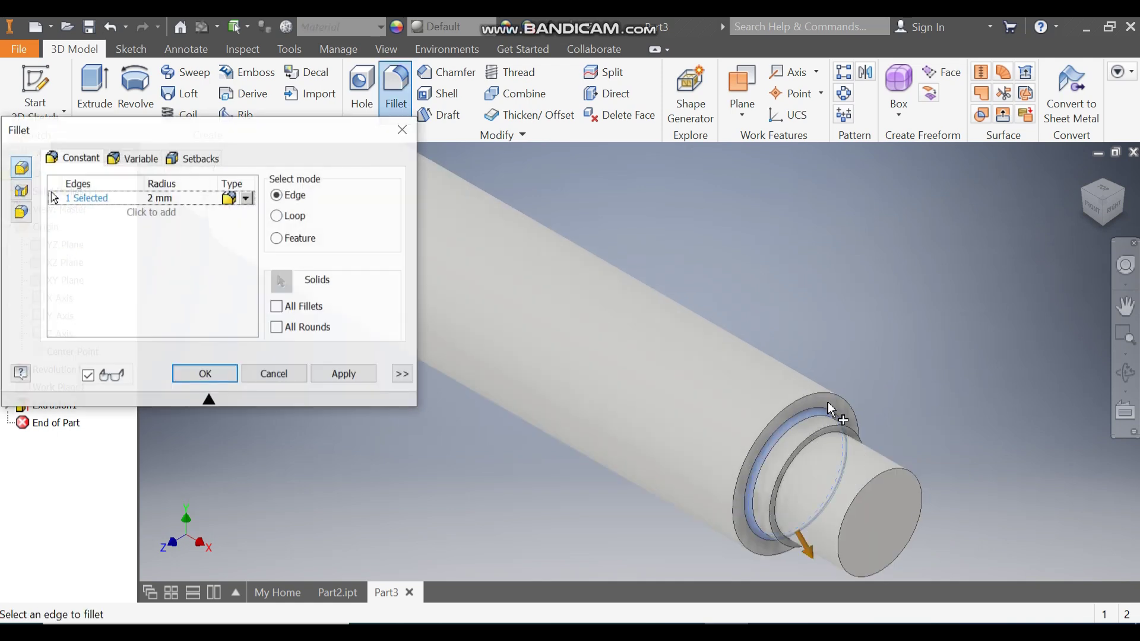
{"action": "left_click", "coordinate": [1125, 307]}
{"action": "left_click", "coordinate": [1086, 200]}
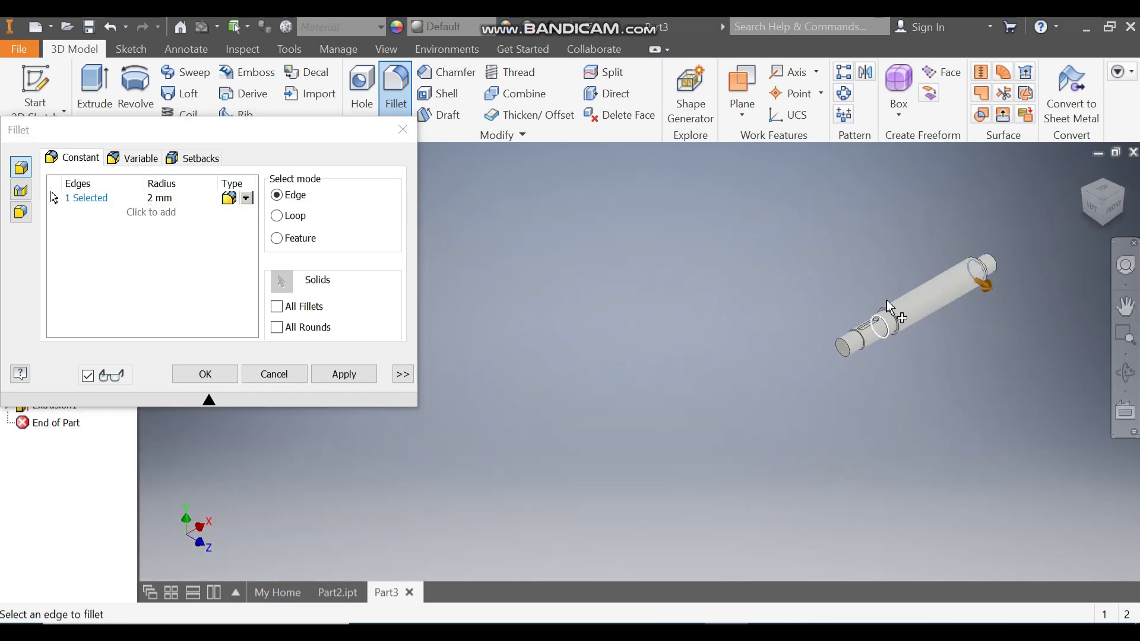
{"action": "scroll", "coordinate": [889, 306], "scroll_direction": "up", "scroll_amount": 5}
{"action": "left_click", "coordinate": [900, 296]}
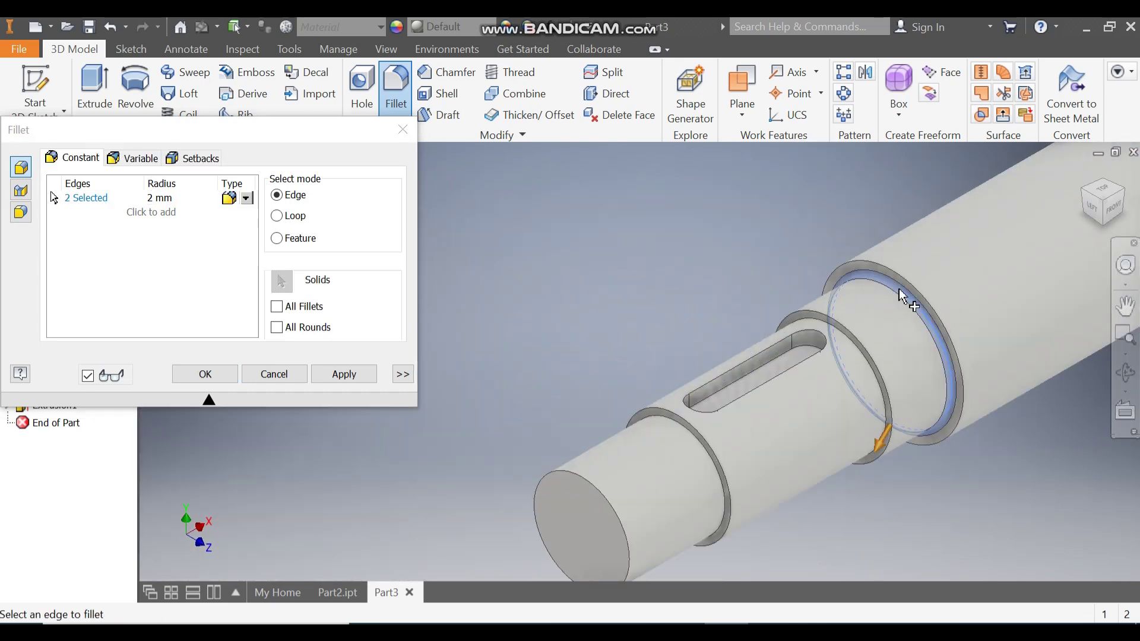
{"action": "left_click", "coordinate": [204, 374]}
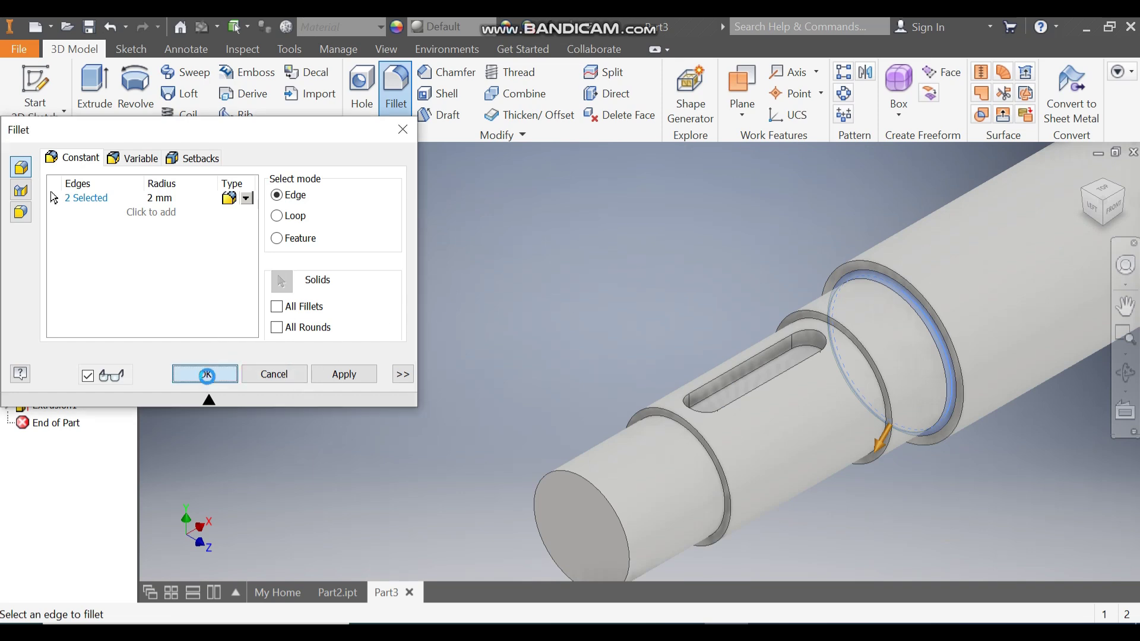
- In a new 3D sketch, place a helical curve's axis along the X axis, starting at X 130 mm and running 260 mm through the largest section
{"action": "scroll", "coordinate": [537, 265], "scroll_direction": "down", "scroll_amount": 3}
{"action": "scroll", "coordinate": [1063, 282], "scroll_direction": "down", "scroll_amount": 2}
{"action": "middle_click_drag", "start_coordinate": [1063, 283], "coordinate": [917, 389]}
{"action": "scroll", "coordinate": [841, 383], "scroll_direction": "up", "scroll_amount": 1}
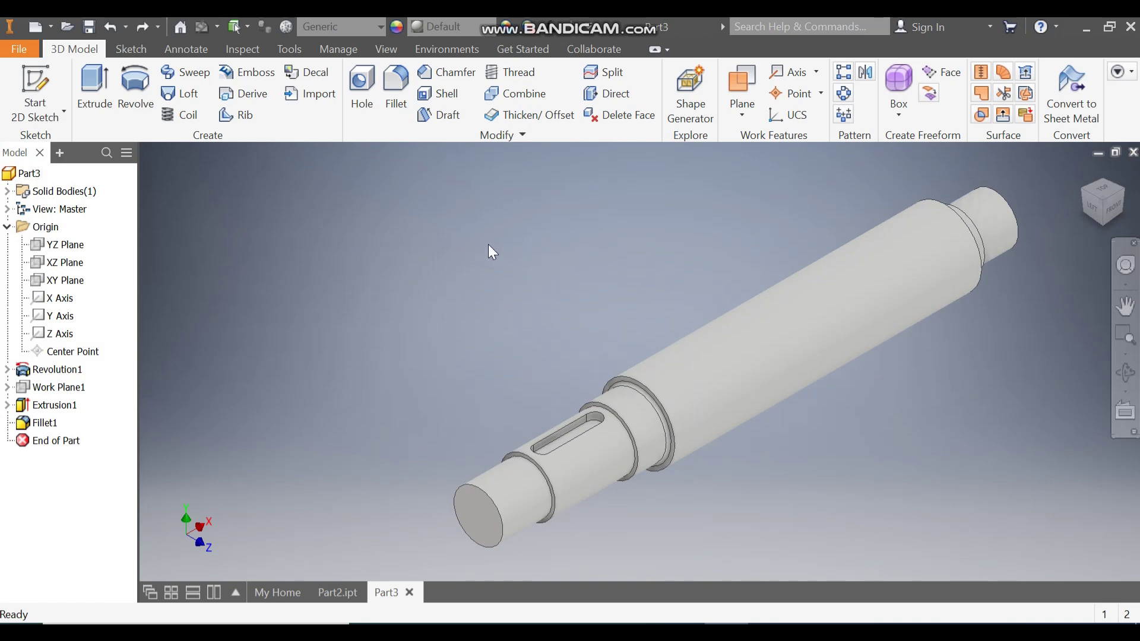
{"action": "left_click", "coordinate": [38, 115]}
{"action": "left_click", "coordinate": [67, 180]}
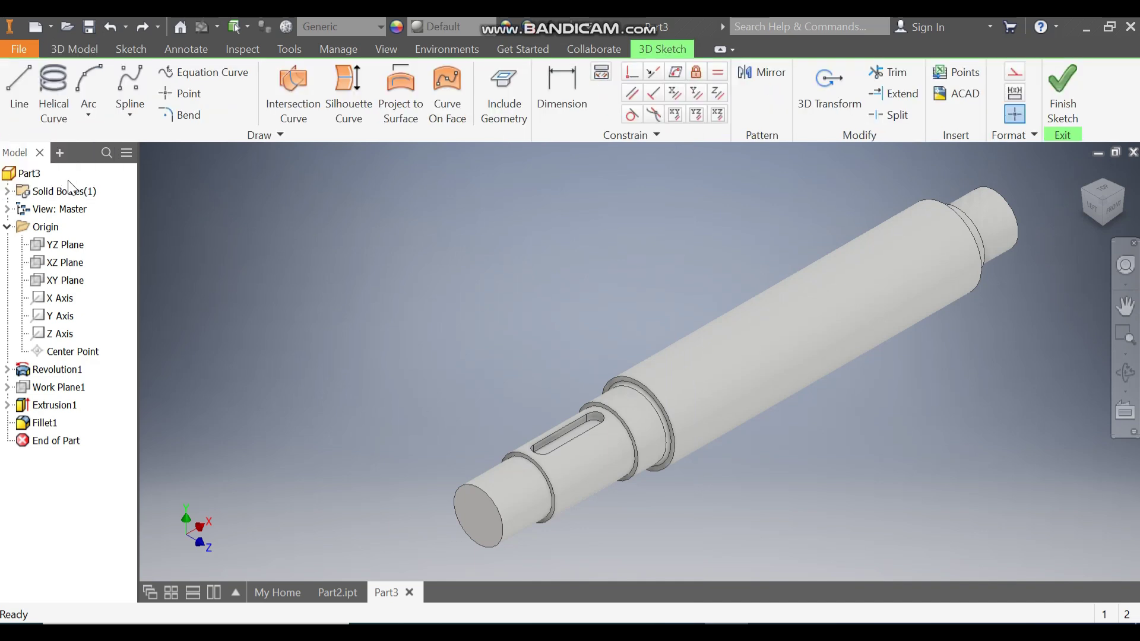
{"action": "left_click", "coordinate": [56, 85]}
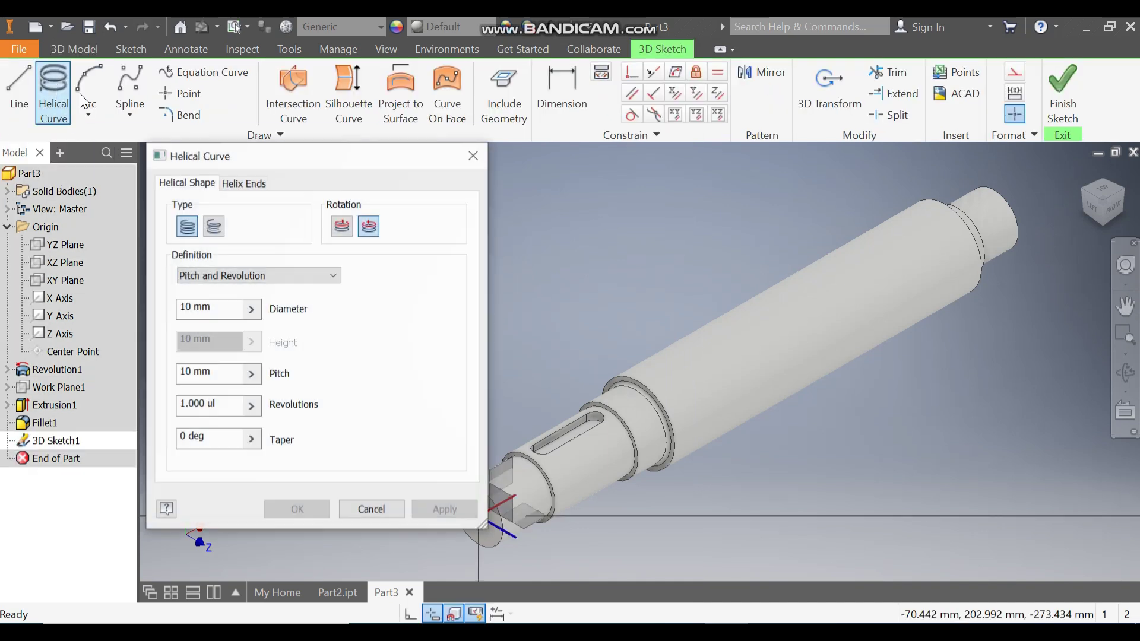
{"action": "middle_click_drag", "start_coordinate": [547, 225], "coordinate": [596, 185]}
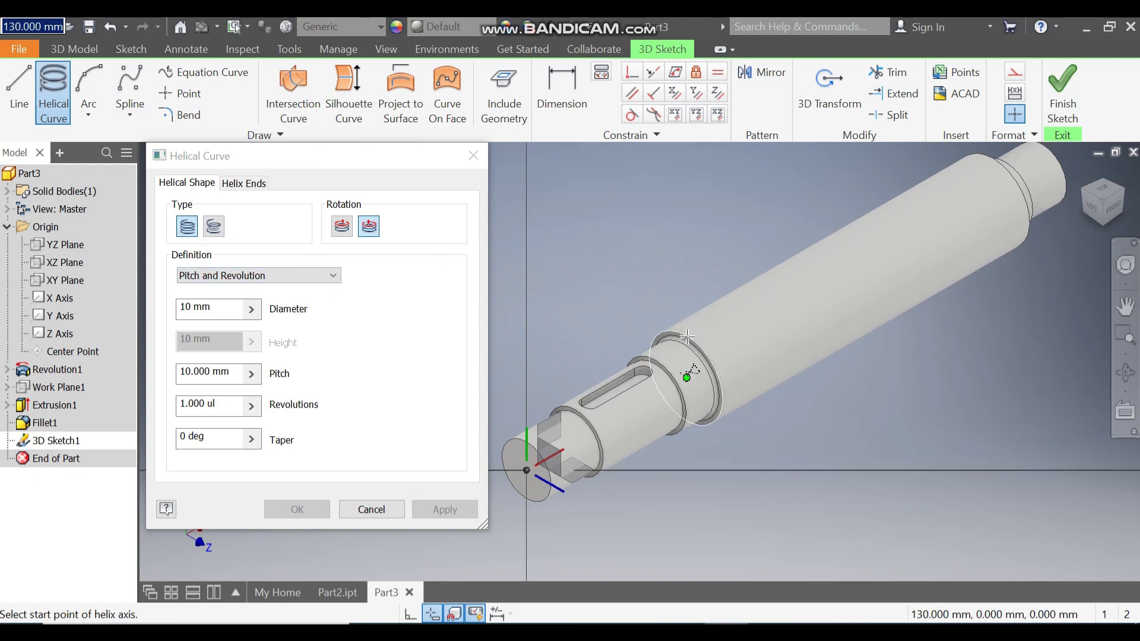
{"action": "left_click", "coordinate": [686, 377]}
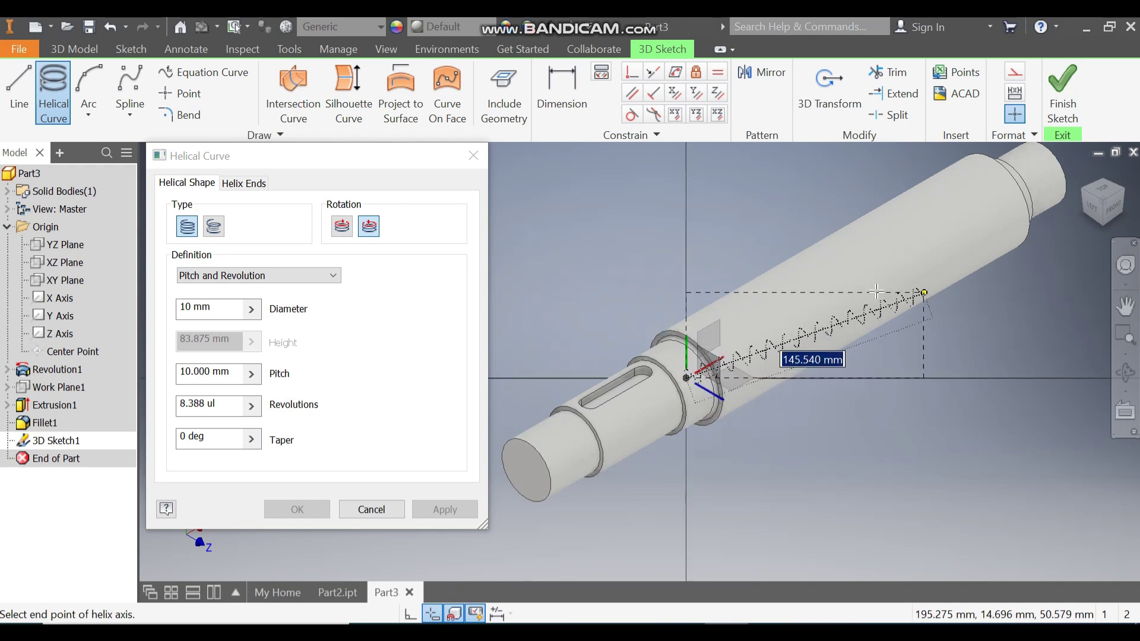
{"action": "middle_click_drag", "start_coordinate": [967, 226], "coordinate": [816, 277]}
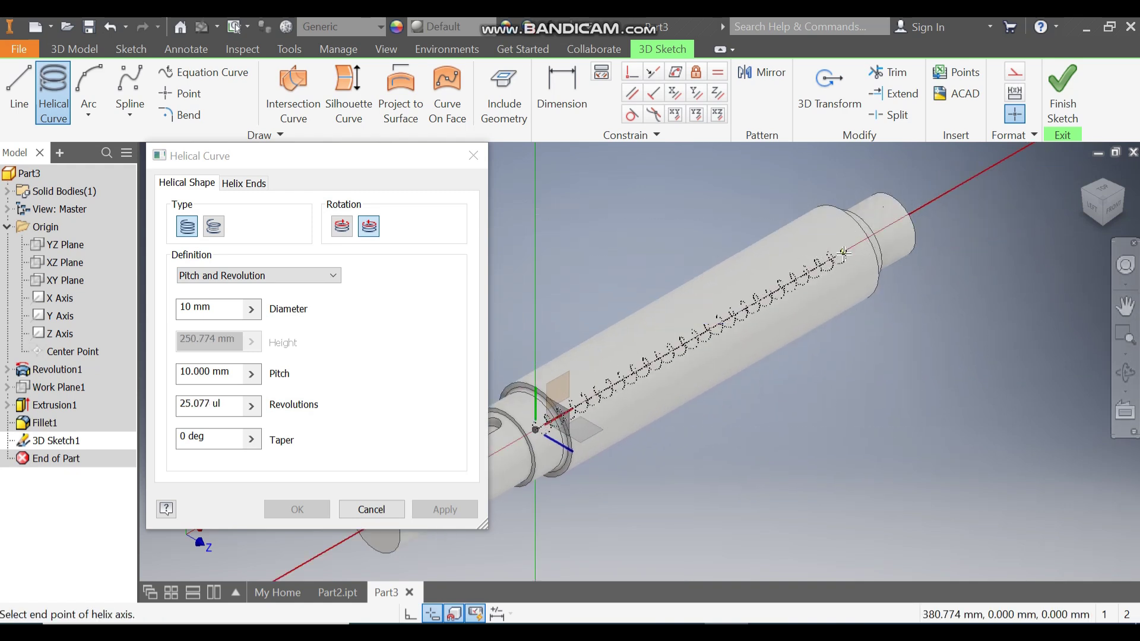
{"action": "key", "text": "Return"}
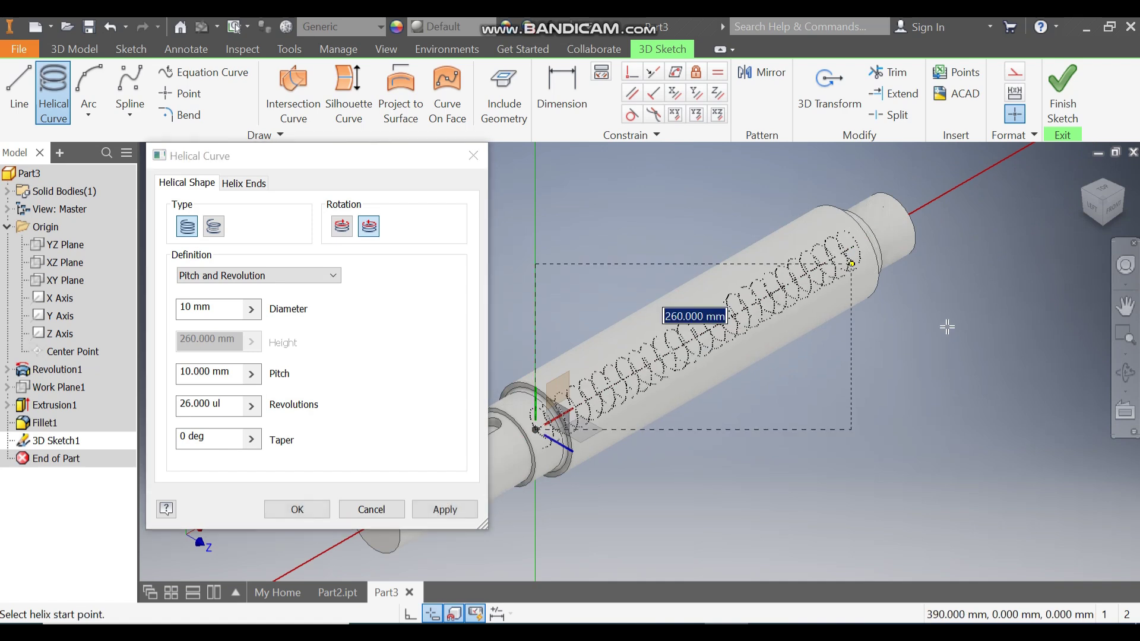
- Set the helix to 60 mm diameter, 250 mm pitch and 1 revolution, create it and finish the 3D sketch
{"action": "left_click_drag", "start_coordinate": [236, 309], "coordinate": [171, 315]}
{"action": "type", "text": "60"}
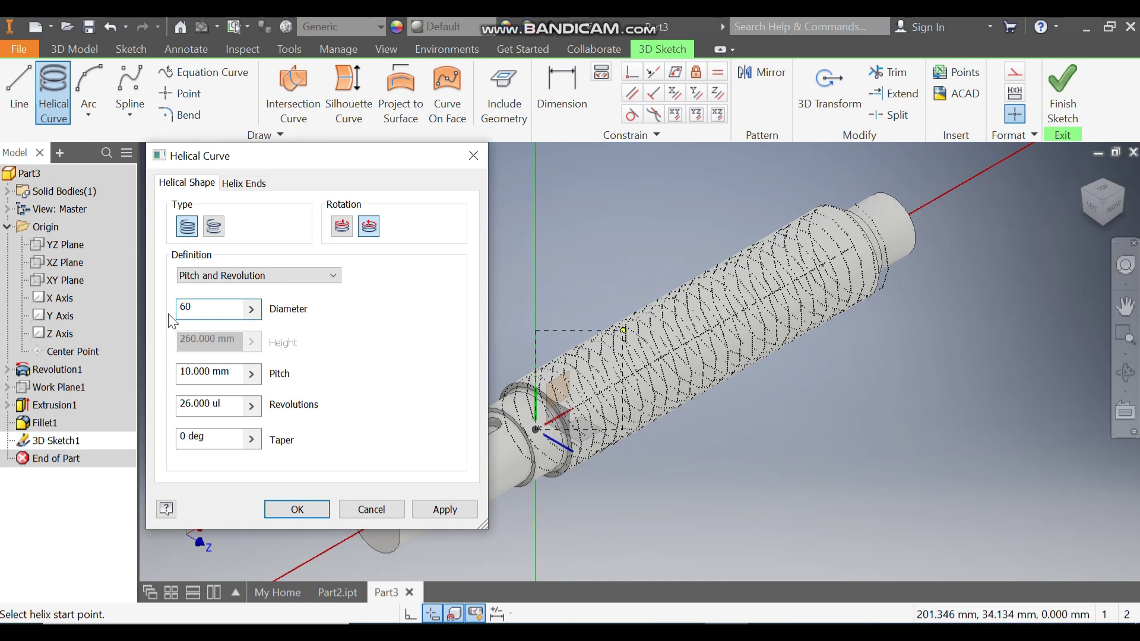
{"action": "left_click_drag", "start_coordinate": [221, 375], "coordinate": [180, 392]}
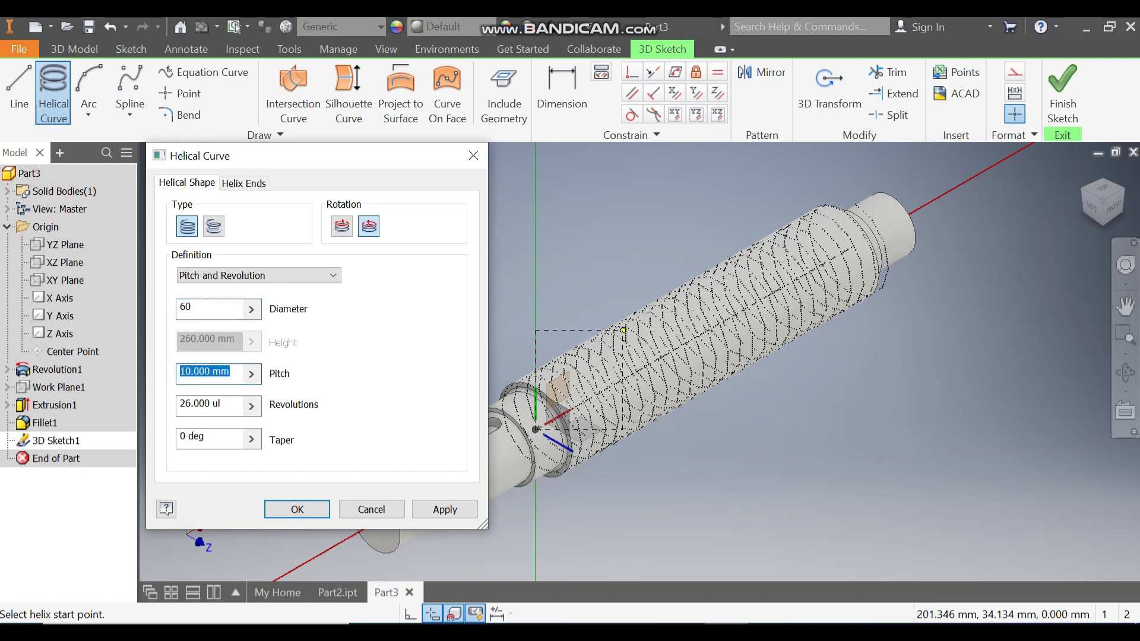
{"action": "type", "text": "250"}
{"action": "left_click_drag", "start_coordinate": [221, 406], "coordinate": [175, 418]}
{"action": "type", "text": "1"}
{"action": "key", "text": "Return"}
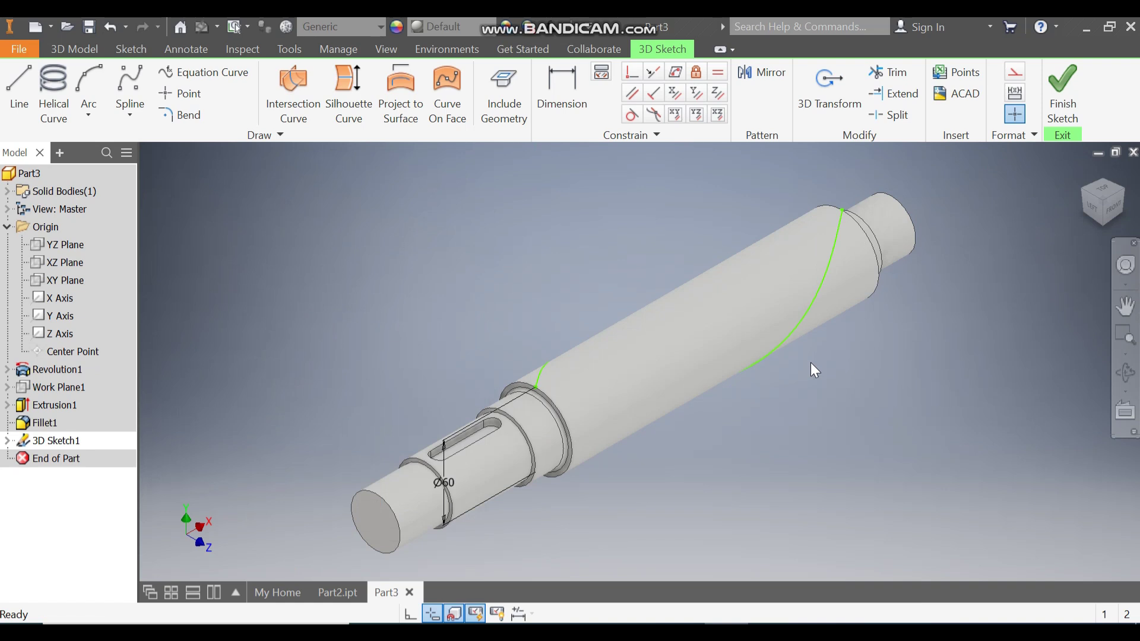
{"action": "left_click", "coordinate": [1054, 95]}
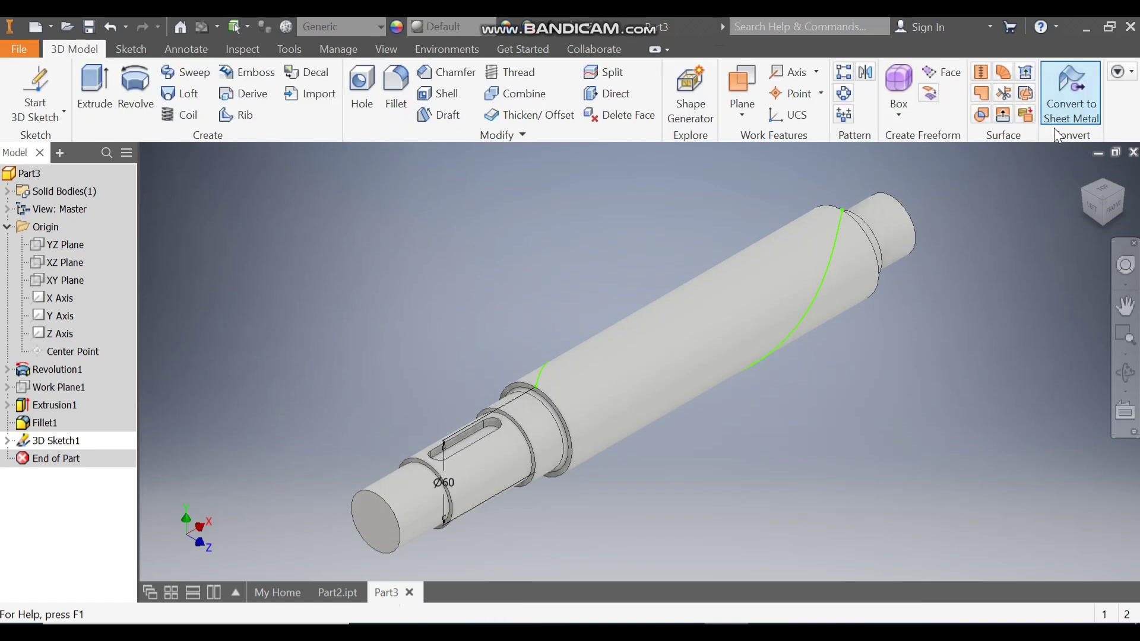
- Start a 2D sketch on the largest section's shoulder face where the helix begins, and project the helix's start point
{"action": "left_click", "coordinate": [41, 116]}
{"action": "left_click", "coordinate": [48, 146]}
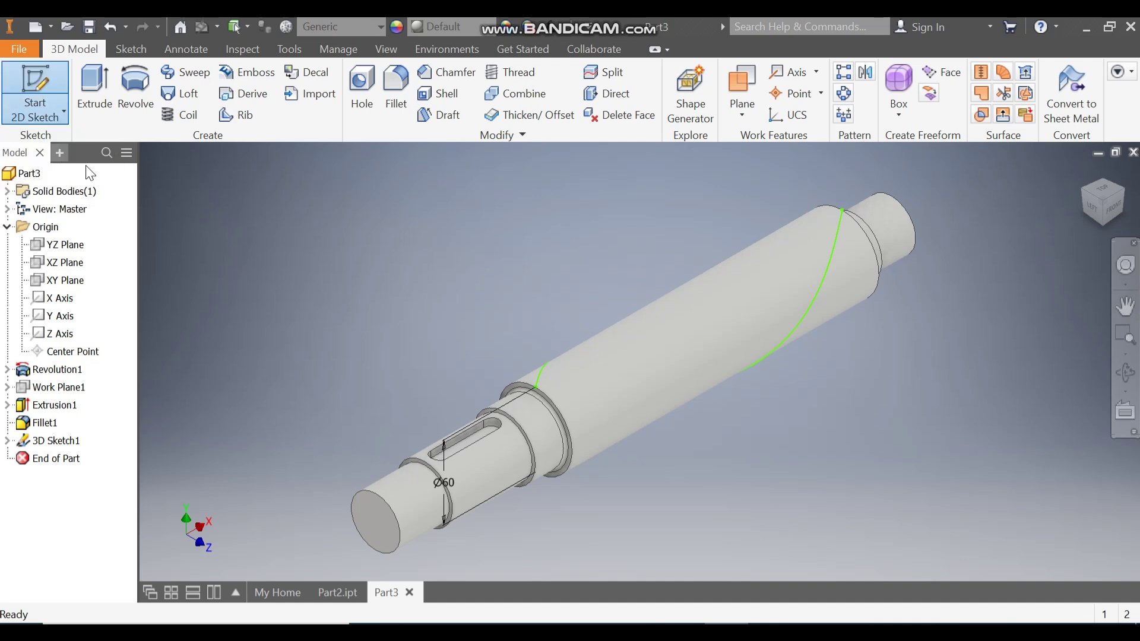
{"action": "scroll", "coordinate": [582, 380], "scroll_direction": "down", "scroll_amount": 5}
{"action": "left_click", "coordinate": [616, 356]}
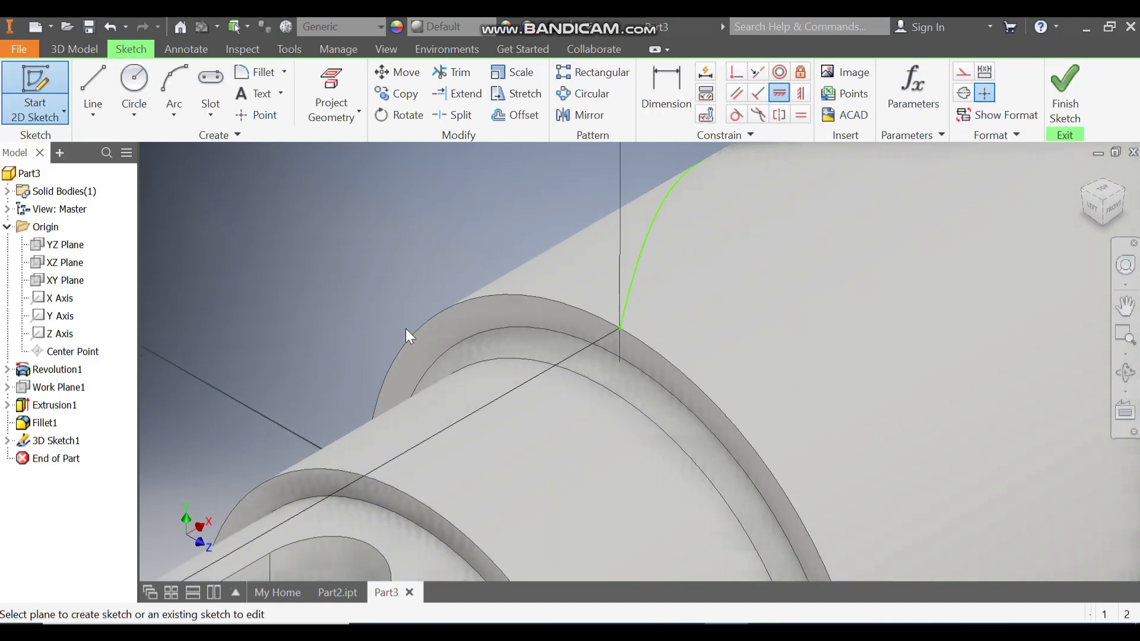
{"action": "scroll", "coordinate": [540, 223], "scroll_direction": "down", "scroll_amount": 5}
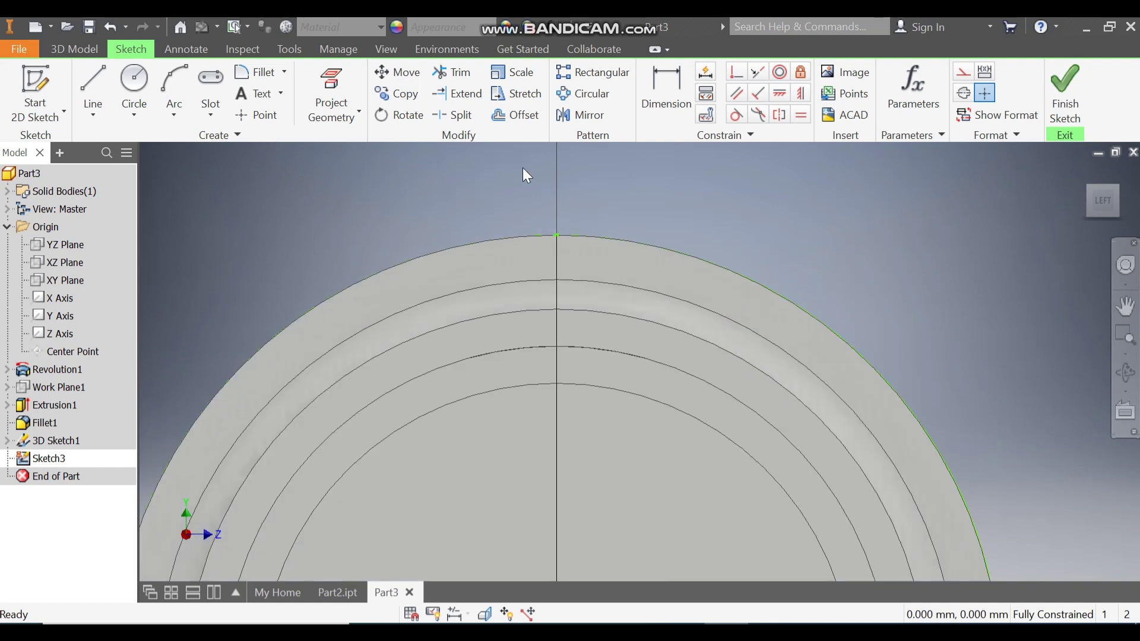
{"action": "left_click", "coordinate": [348, 84]}
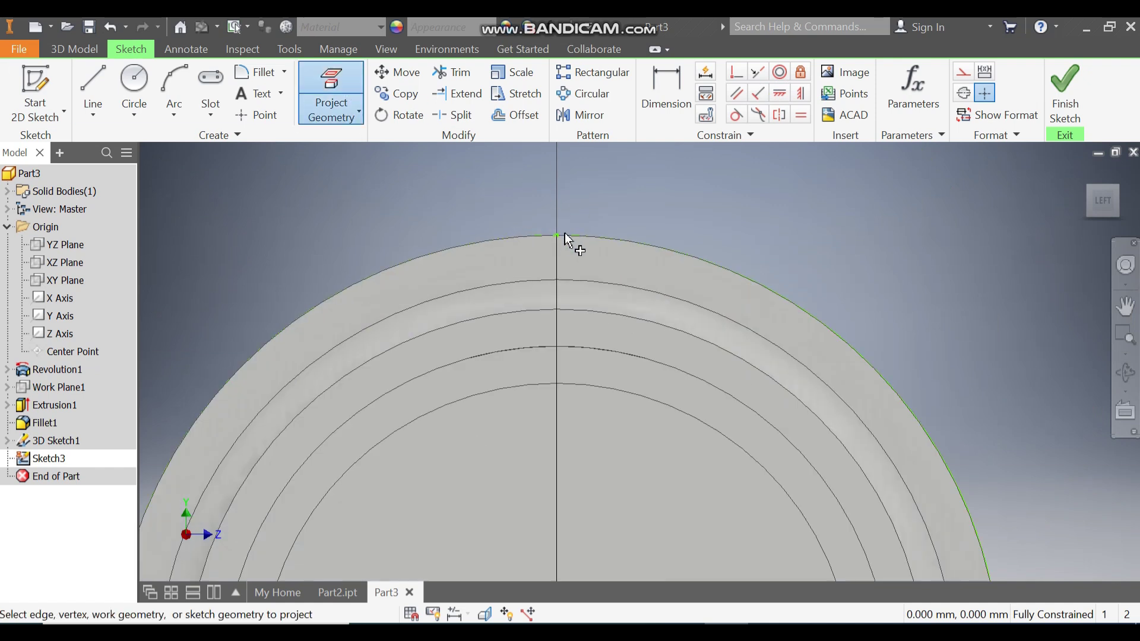
{"action": "left_click", "coordinate": [557, 235]}
- Sketch two three-point arcs rising from either side of the projected outer circle to a shared apex about 42 mm above the shaft center
{"action": "scroll", "coordinate": [673, 231], "scroll_direction": "up", "scroll_amount": 1}
{"action": "middle_click_drag", "start_coordinate": [673, 231], "coordinate": [687, 279]}
{"action": "scroll", "coordinate": [688, 280], "scroll_direction": "up", "scroll_amount": 3}
{"action": "left_click", "coordinate": [181, 106]}
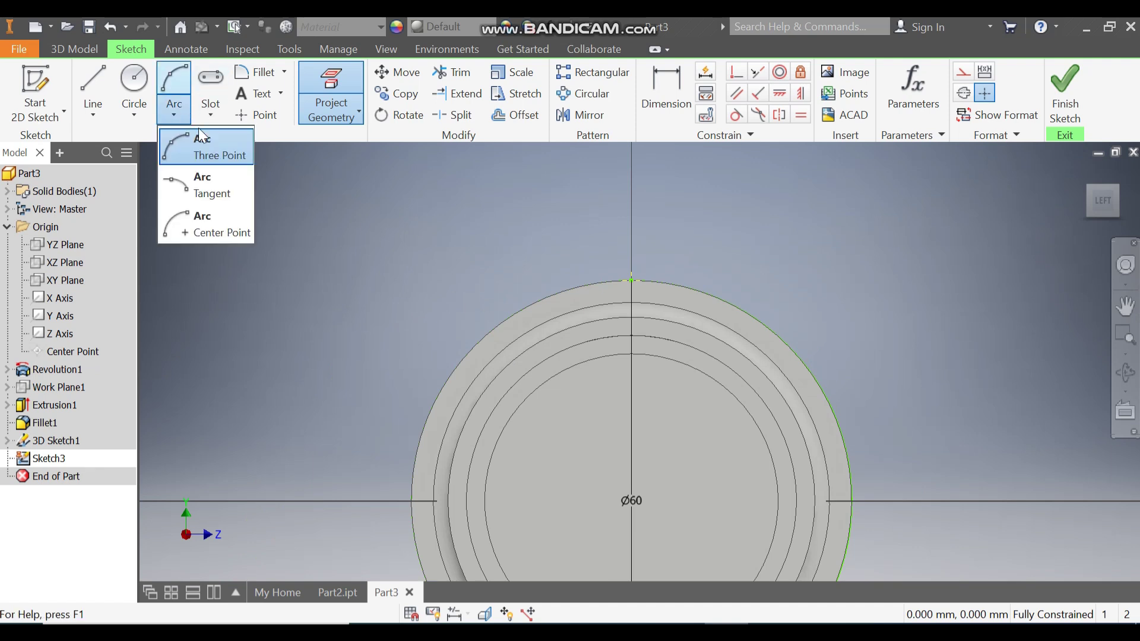
{"action": "left_click", "coordinate": [208, 147]}
{"action": "left_click", "coordinate": [583, 283]}
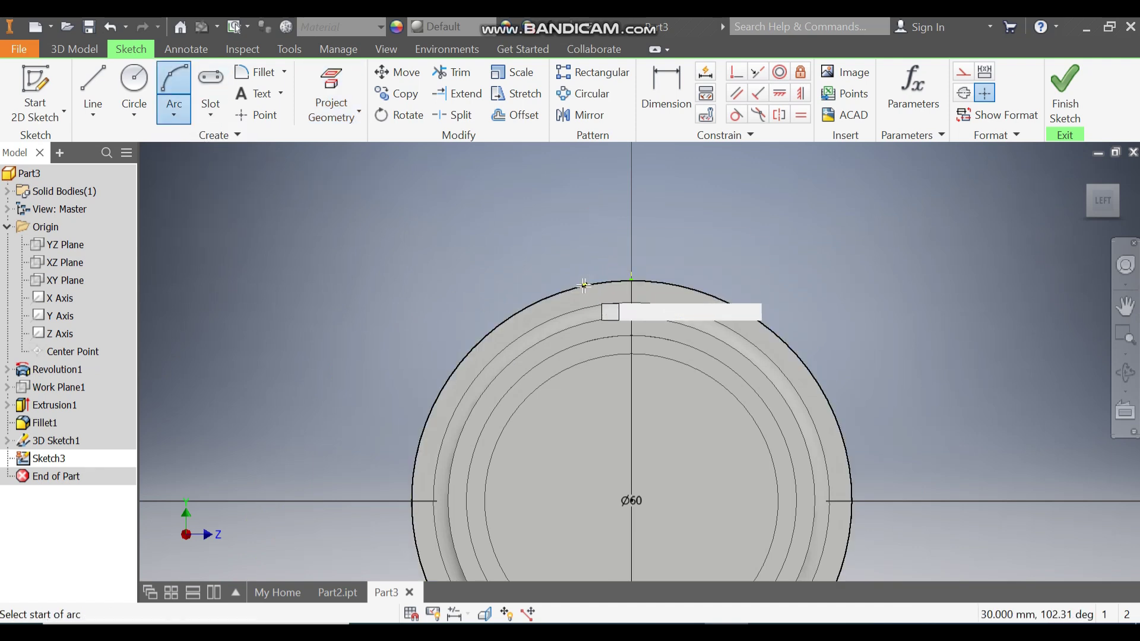
{"action": "left_click", "coordinate": [631, 279]}
{"action": "left_click", "coordinate": [605, 223]}
{"action": "left_click", "coordinate": [632, 194]}
{"action": "left_click", "coordinate": [681, 285]}
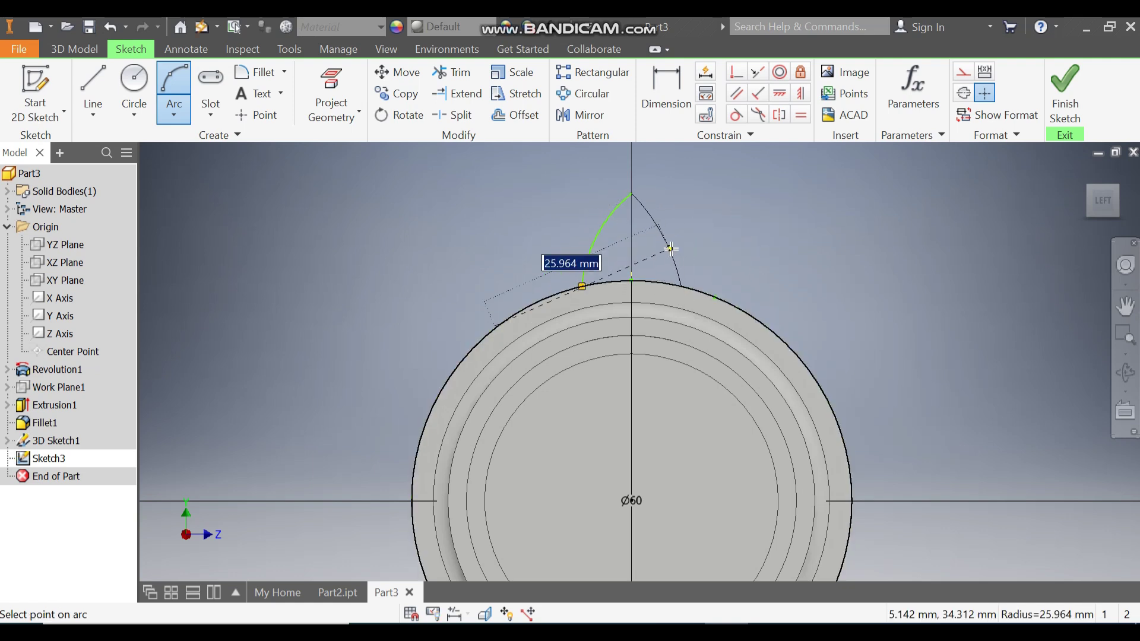
{"action": "left_click", "coordinate": [677, 246]}
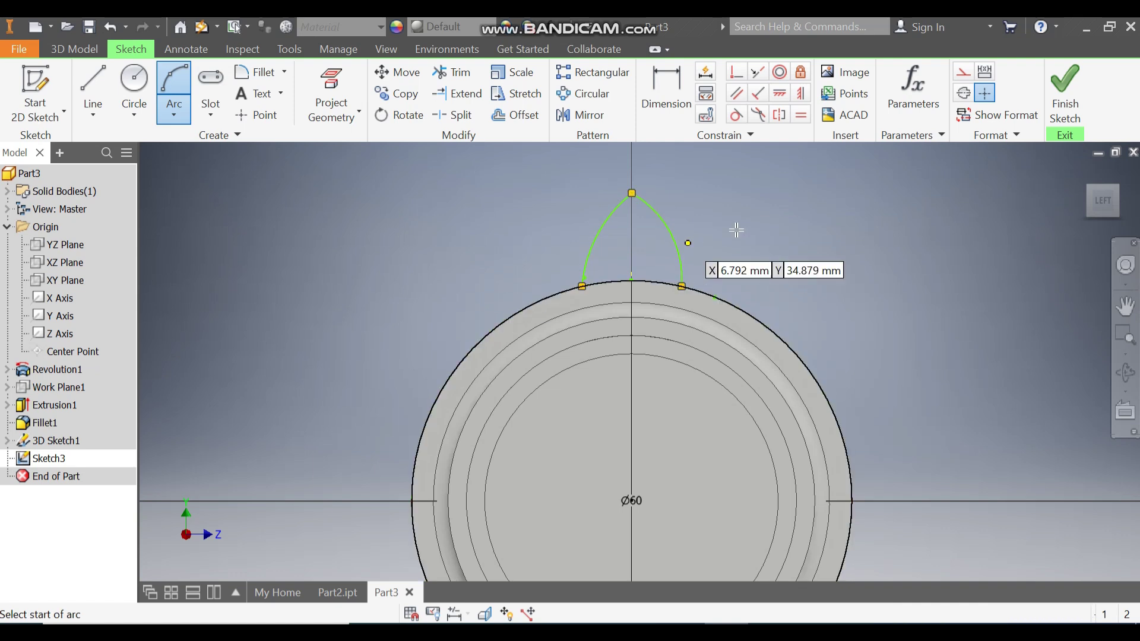
- Dimension the height from the shaft center to the apex of the arcs as 45 mm
{"action": "left_click", "coordinate": [674, 98]}
{"action": "left_click", "coordinate": [632, 194]}
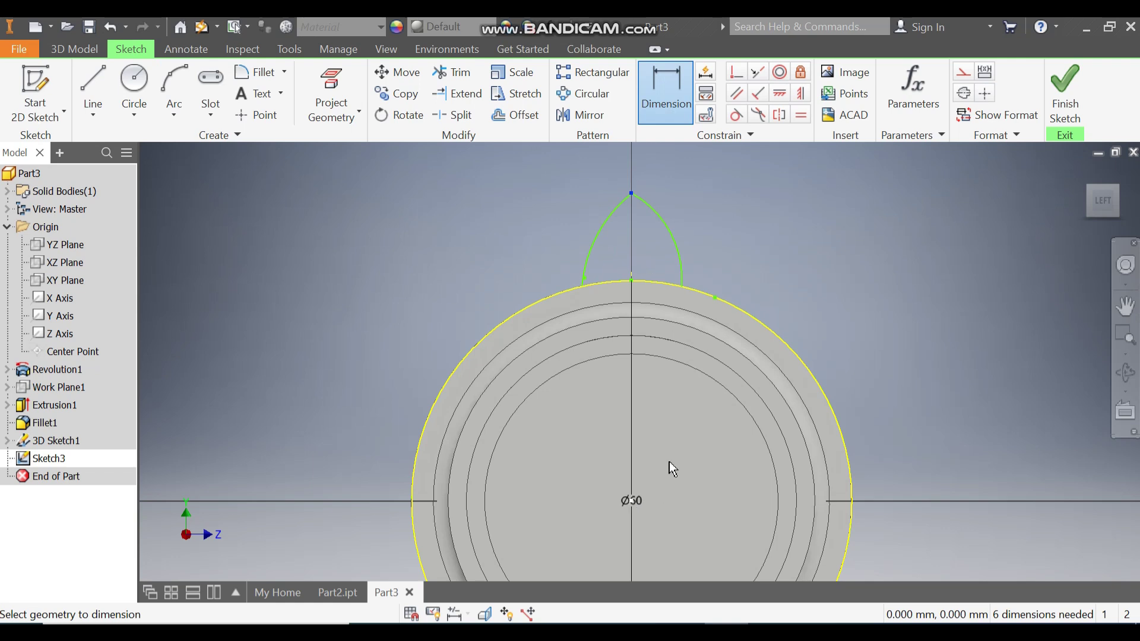
{"action": "left_click", "coordinate": [631, 502]}
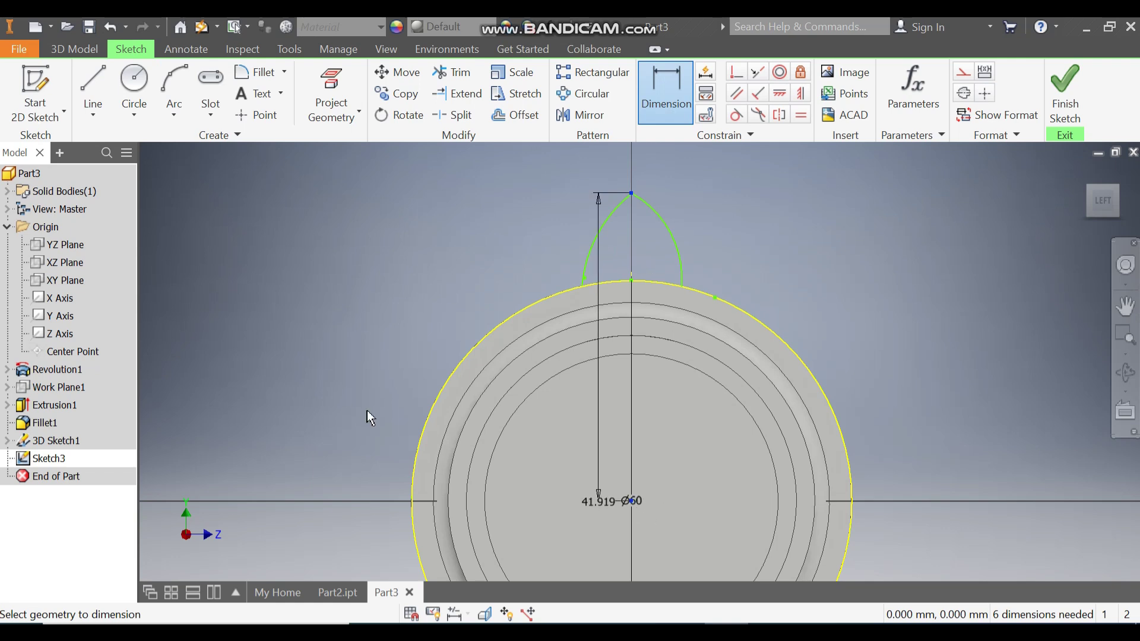
{"action": "left_click", "coordinate": [230, 368]}
{"action": "type", "text": "45"}
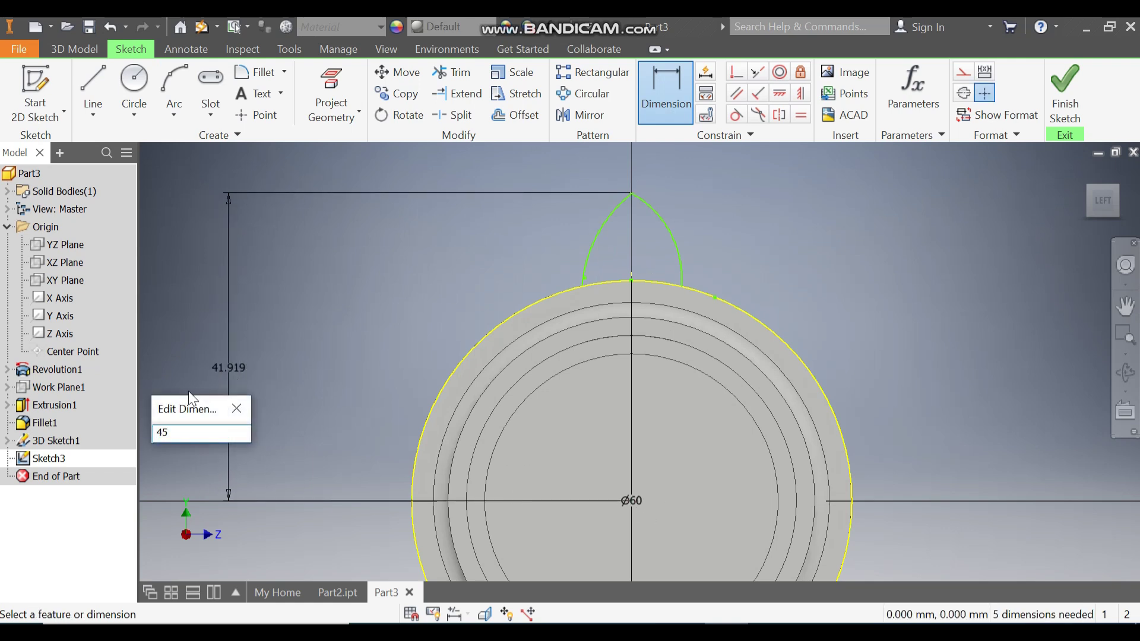
{"action": "key", "text": "Return"}
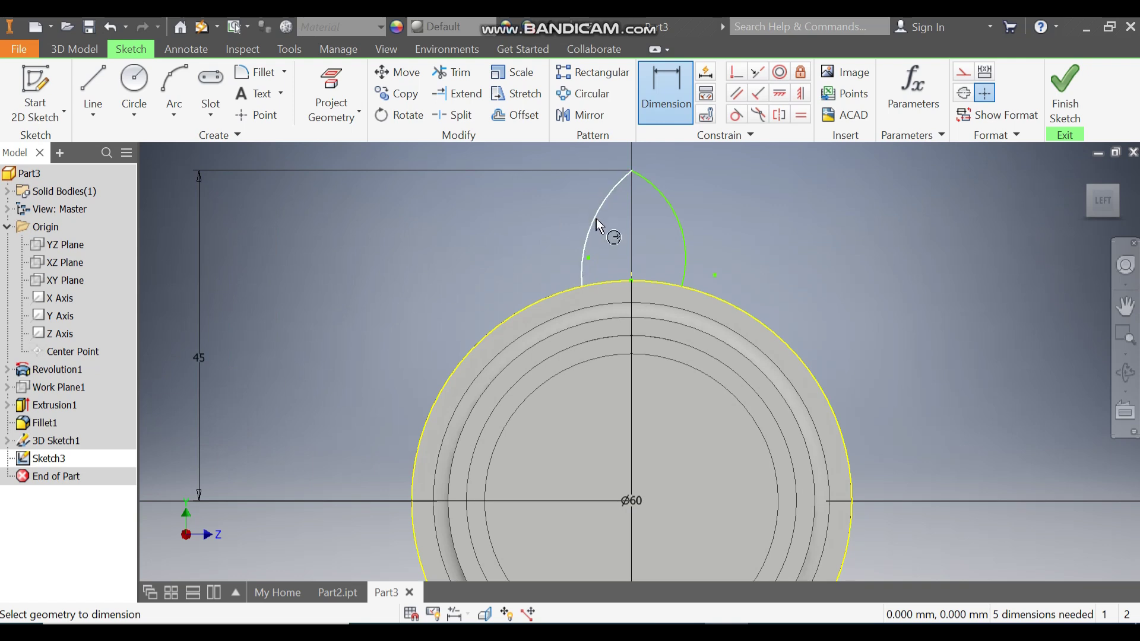
- Dimension both side arcs of the tooth profile with a 15 mm radius
{"action": "left_click", "coordinate": [550, 208]}
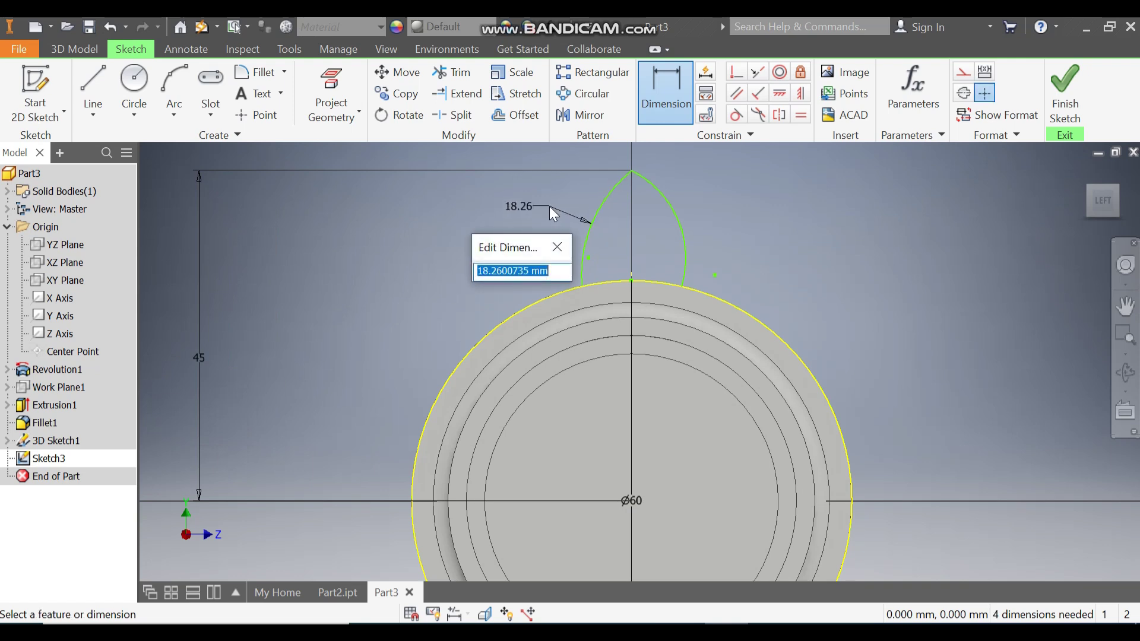
{"action": "type", "text": "15"}
{"action": "key", "text": "Return"}
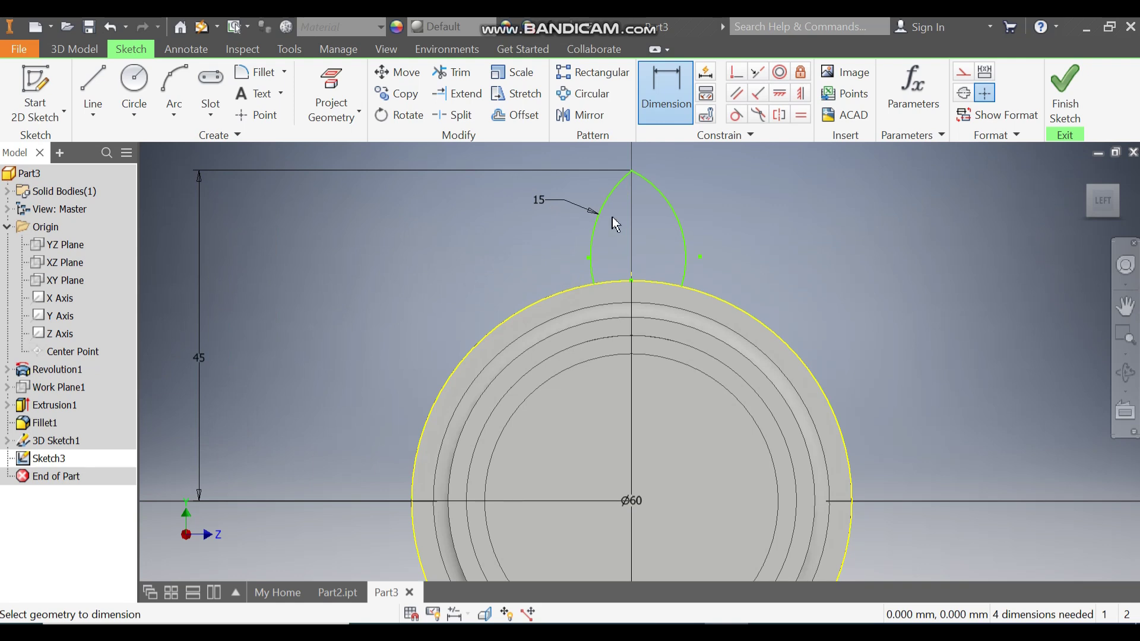
{"action": "left_click", "coordinate": [678, 209]}
{"action": "left_click", "coordinate": [704, 196]}
{"action": "type", "text": "15"}
{"action": "key", "text": "Return"}
- Dimension the lower endpoint of each side arc 10 mm horizontally from the projected helix start point
{"action": "left_click", "coordinate": [594, 285]}
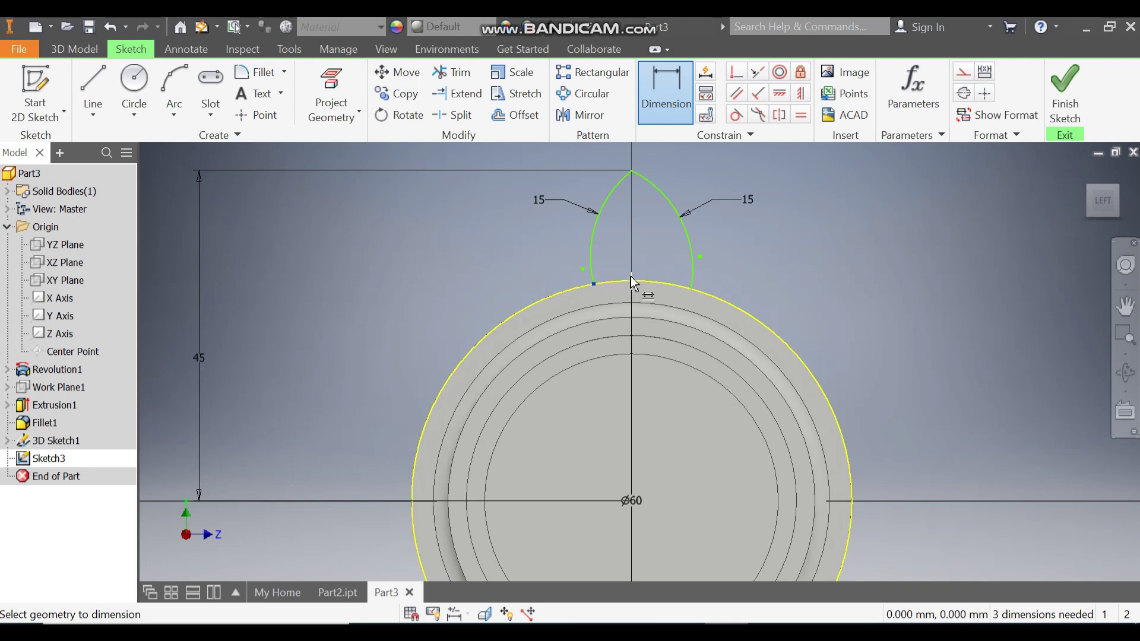
{"action": "left_click", "coordinate": [633, 288]}
{"action": "left_click", "coordinate": [634, 409]}
{"action": "type", "text": "10"}
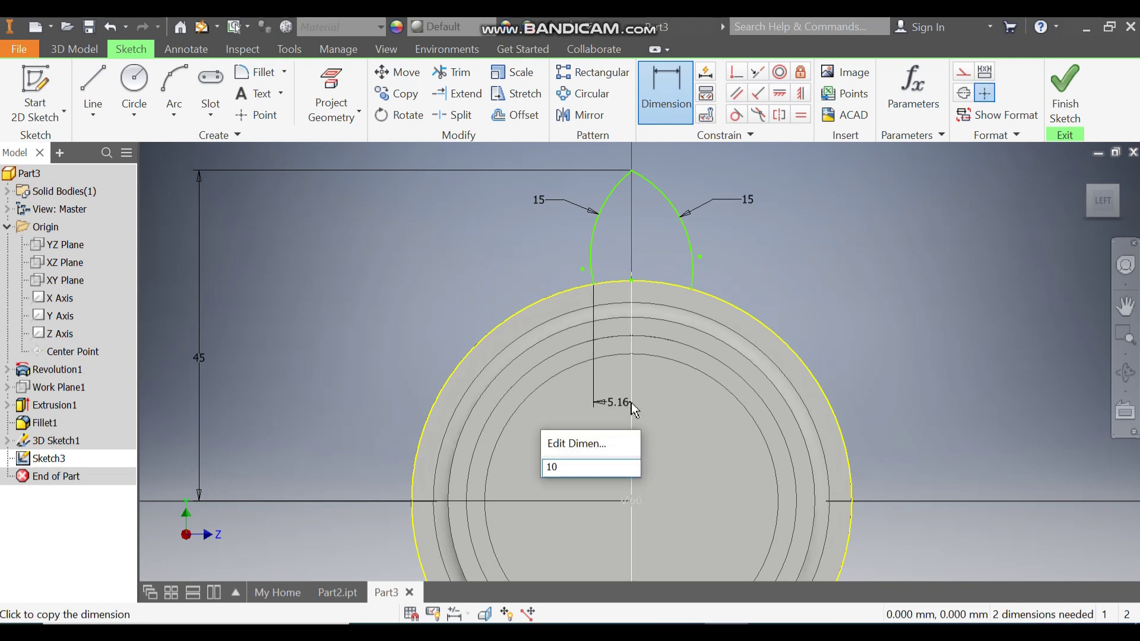
{"action": "key", "text": "Return"}
{"action": "left_click", "coordinate": [690, 290]}
{"action": "left_click", "coordinate": [631, 288]}
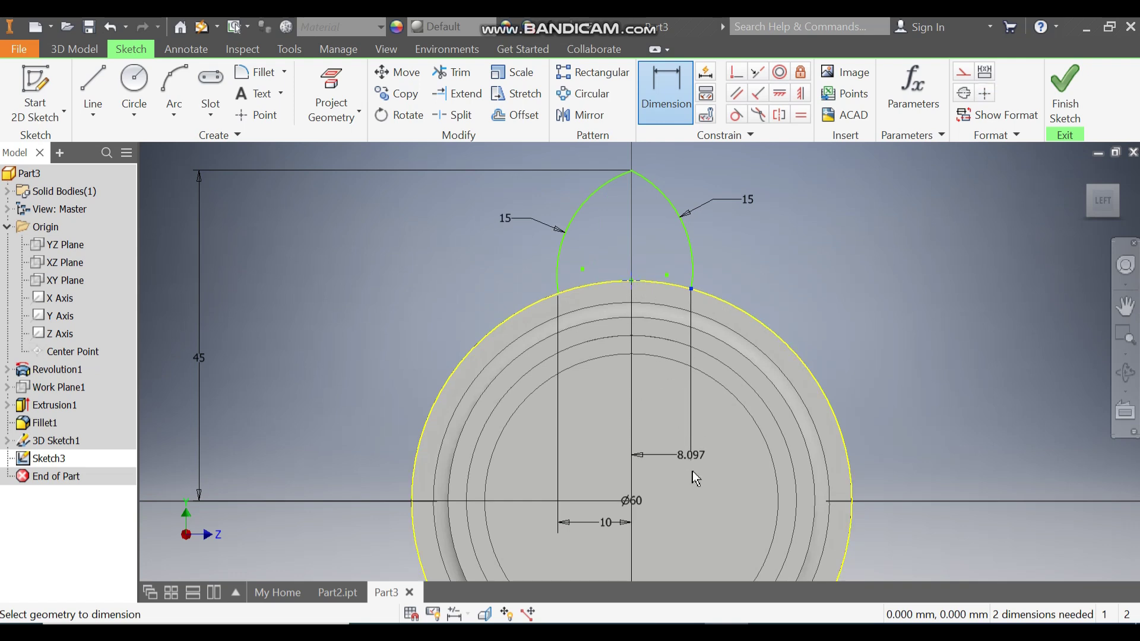
{"action": "left_click", "coordinate": [729, 493]}
{"action": "type", "text": "10"}
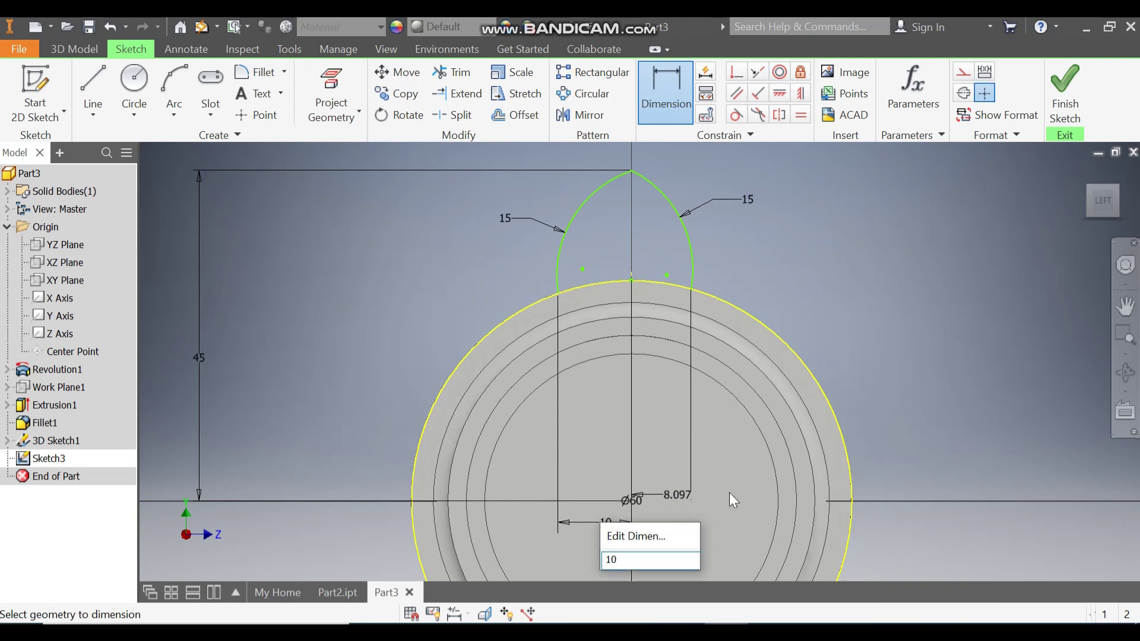
{"action": "key", "text": "Return"}
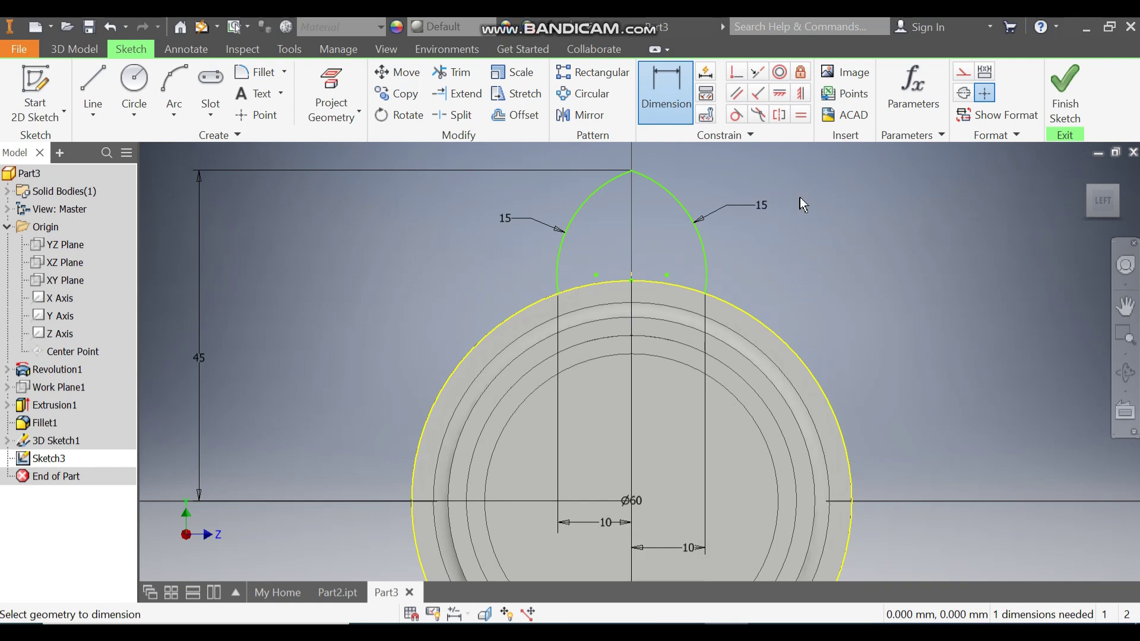
- Apply a vertical constraint between the profile's apex and the shaft center
{"action": "left_click", "coordinate": [782, 95]}
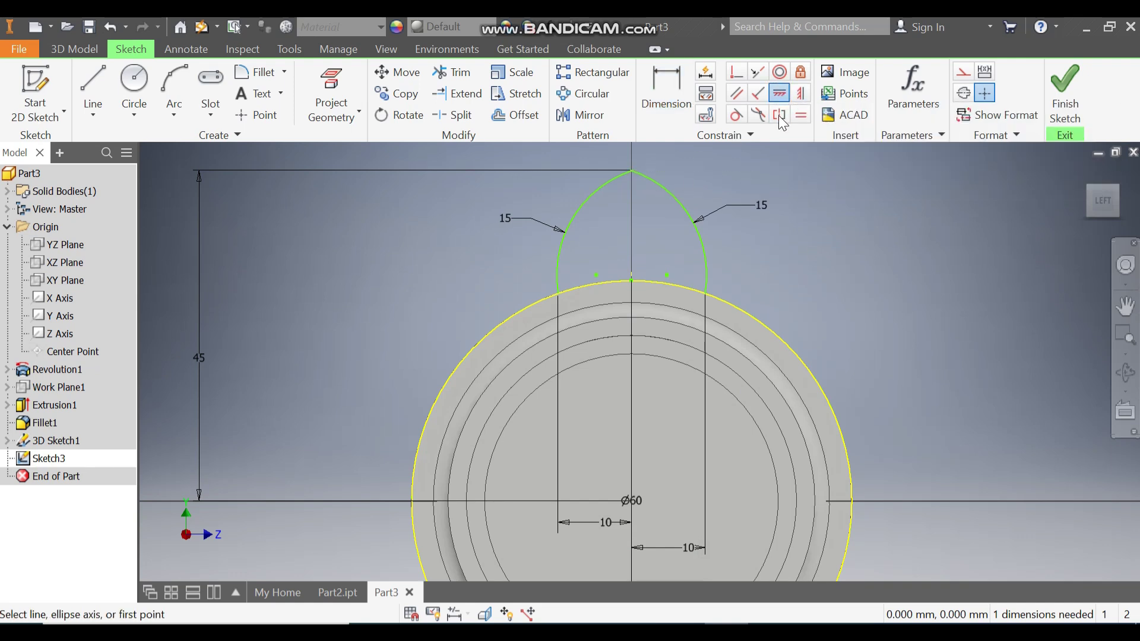
{"action": "left_click", "coordinate": [801, 93]}
{"action": "left_click", "coordinate": [632, 172]}
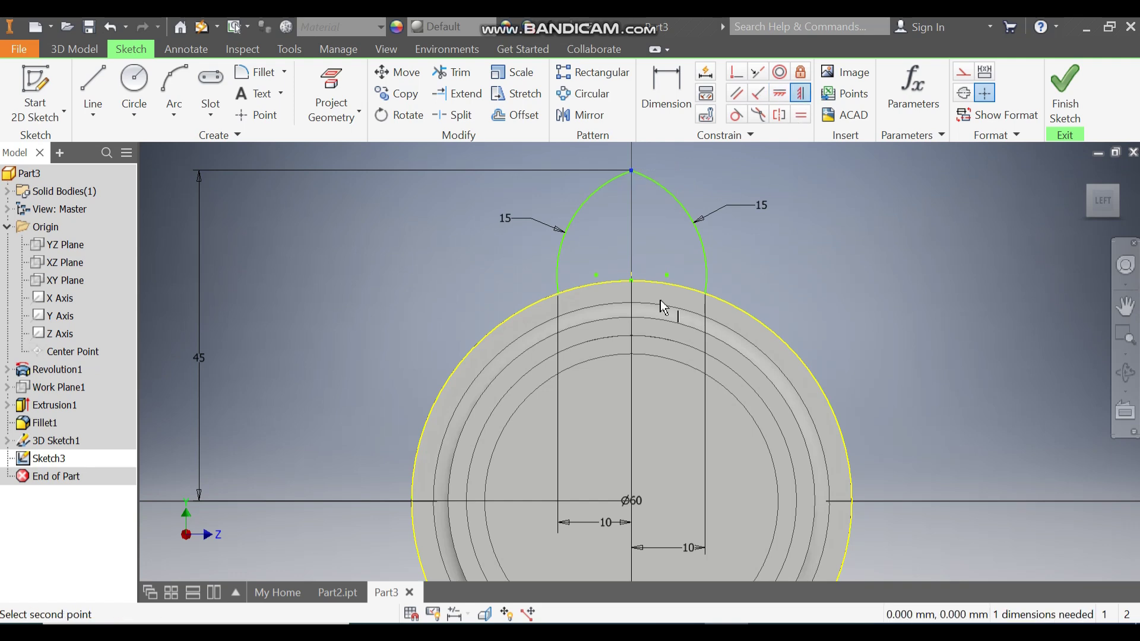
{"action": "left_click", "coordinate": [630, 502]}
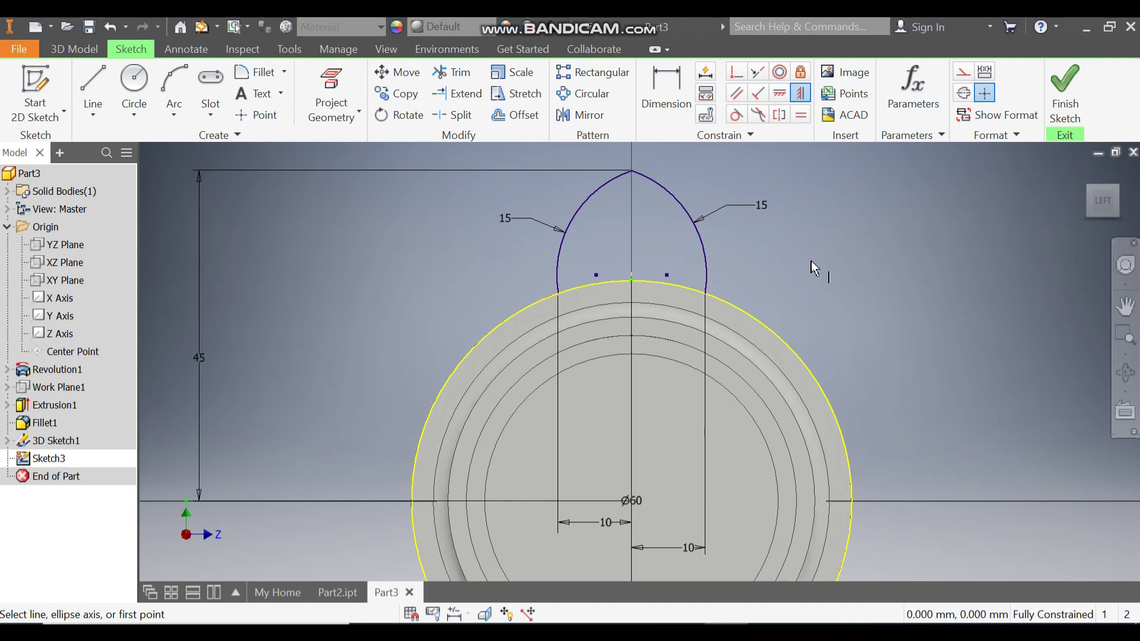
- Close the base of the tooth profile with a three-point arc between the side arcs' lower endpoints, passing through the helix start point
{"action": "left_click", "coordinate": [173, 111]}
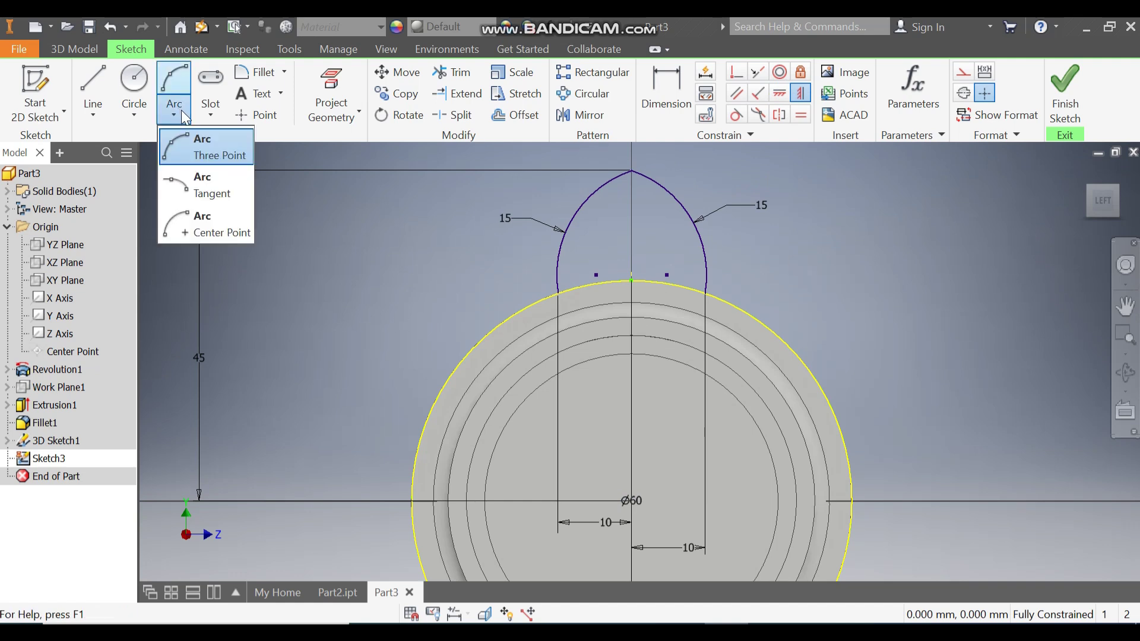
{"action": "left_click", "coordinate": [205, 153]}
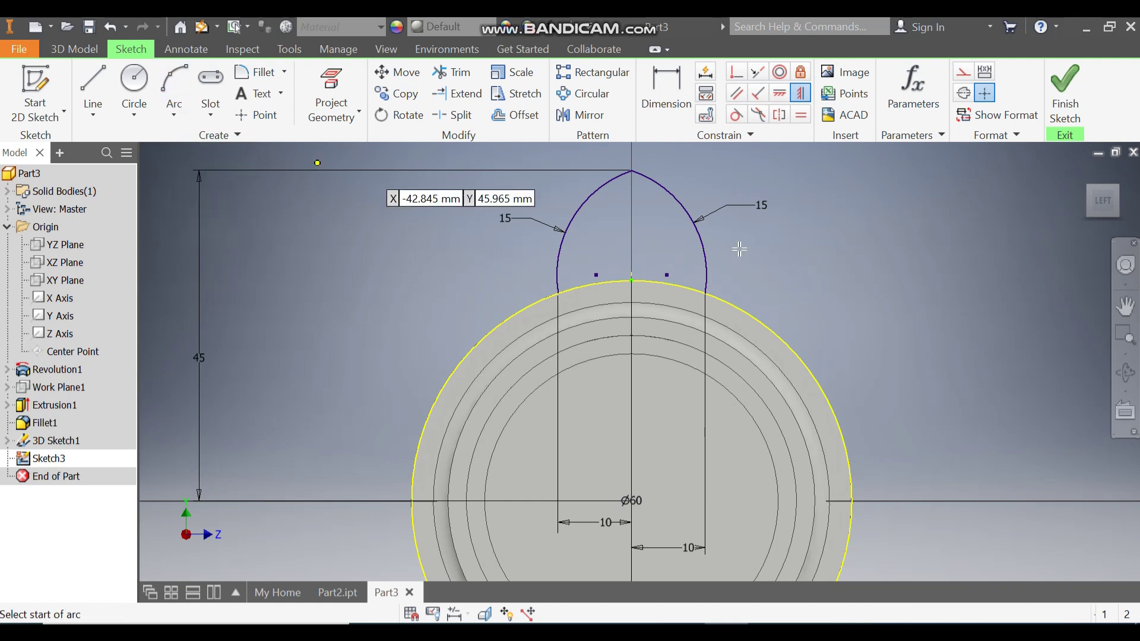
{"action": "left_click", "coordinate": [558, 292]}
{"action": "left_click", "coordinate": [705, 292]}
{"action": "left_click", "coordinate": [634, 284]}
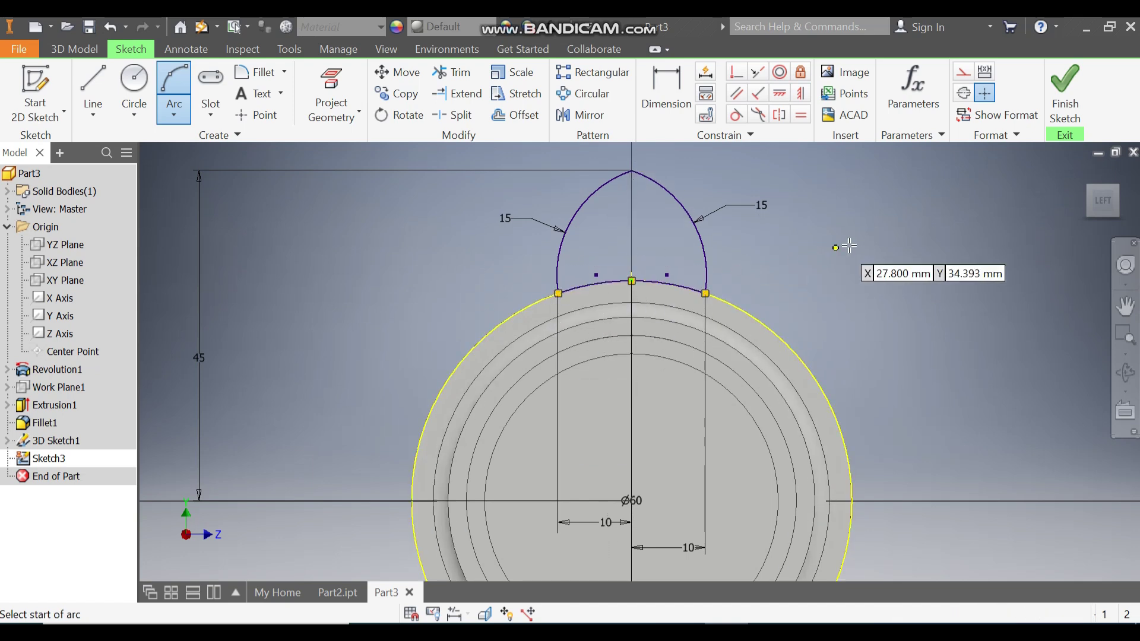
{"action": "key", "text": "Escape"}
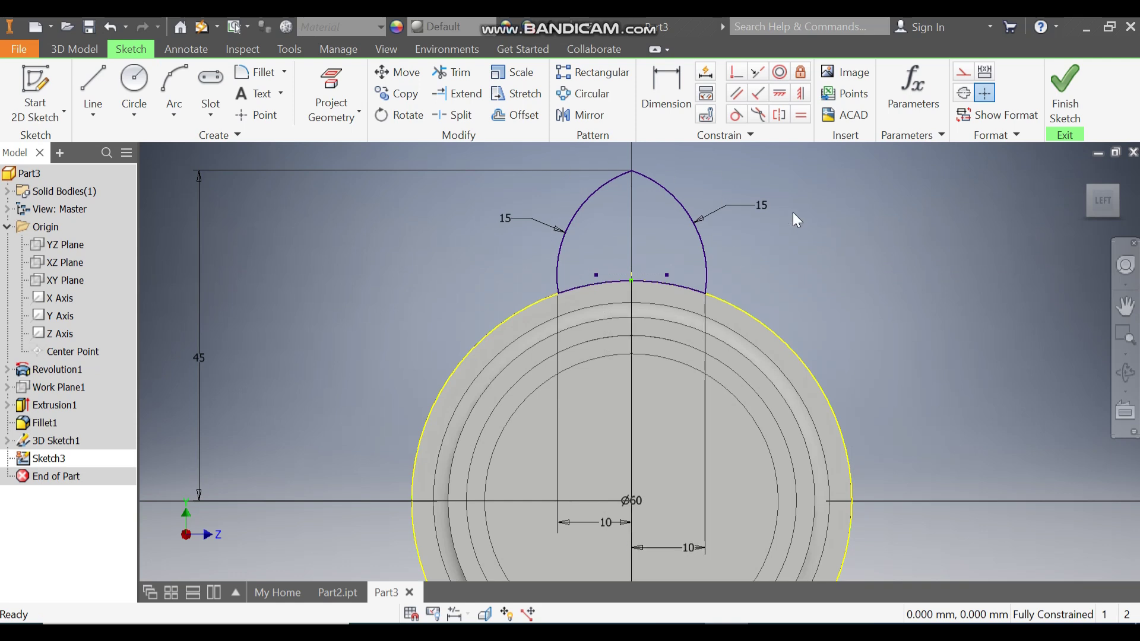
- Convert the projected outer circle to construction geometry and finish the sketch
{"action": "left_click", "coordinate": [751, 312]}
{"action": "left_click", "coordinate": [971, 74]}
{"action": "scroll", "coordinate": [949, 259], "scroll_direction": "down", "scroll_amount": 3}
{"action": "left_click", "coordinate": [1066, 98]}
- Sweep the closed tooth profile along the helical curve as a joined solid, using the Path type and Path orientation
{"action": "scroll", "coordinate": [664, 311], "scroll_direction": "down", "scroll_amount": 3}
{"action": "middle_click_drag", "start_coordinate": [716, 326], "coordinate": [658, 374]}
{"action": "scroll", "coordinate": [718, 328], "scroll_direction": "down", "scroll_amount": 2}
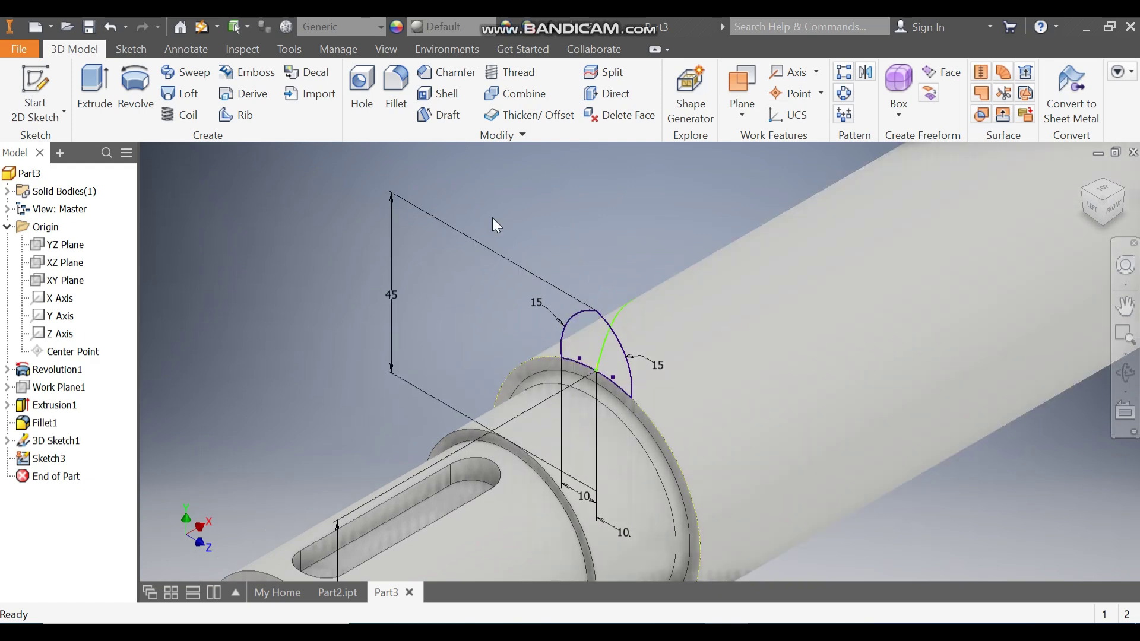
{"action": "left_click", "coordinate": [190, 70]}
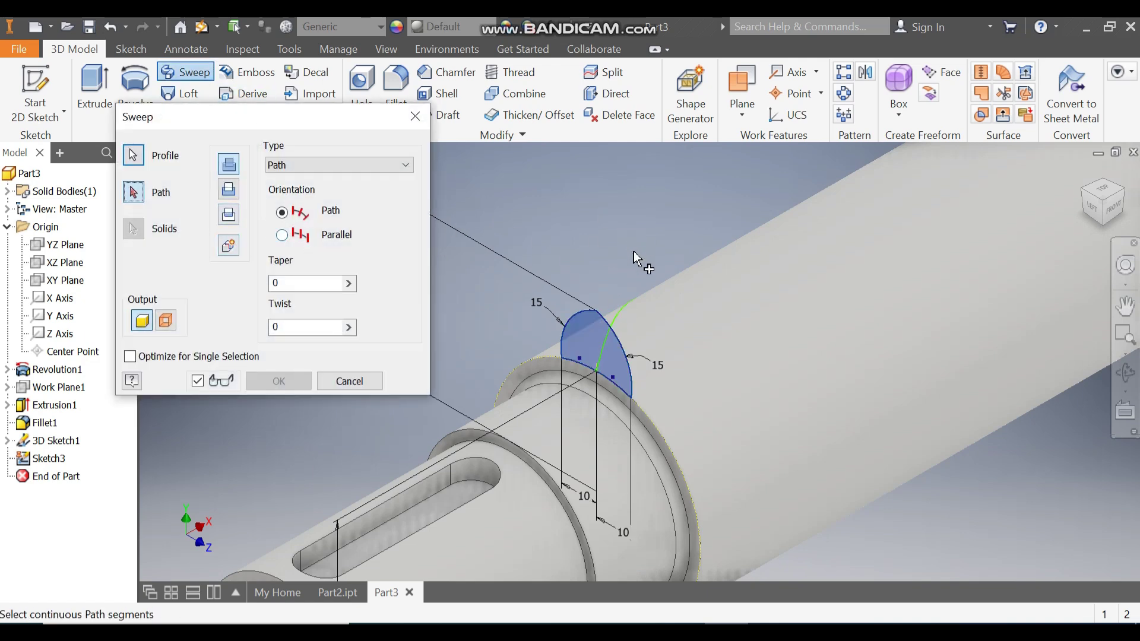
{"action": "left_click", "coordinate": [620, 319]}
{"action": "scroll", "coordinate": [600, 214], "scroll_direction": "down", "scroll_amount": 3}
{"action": "middle_click_drag", "start_coordinate": [635, 282], "coordinate": [614, 381]}
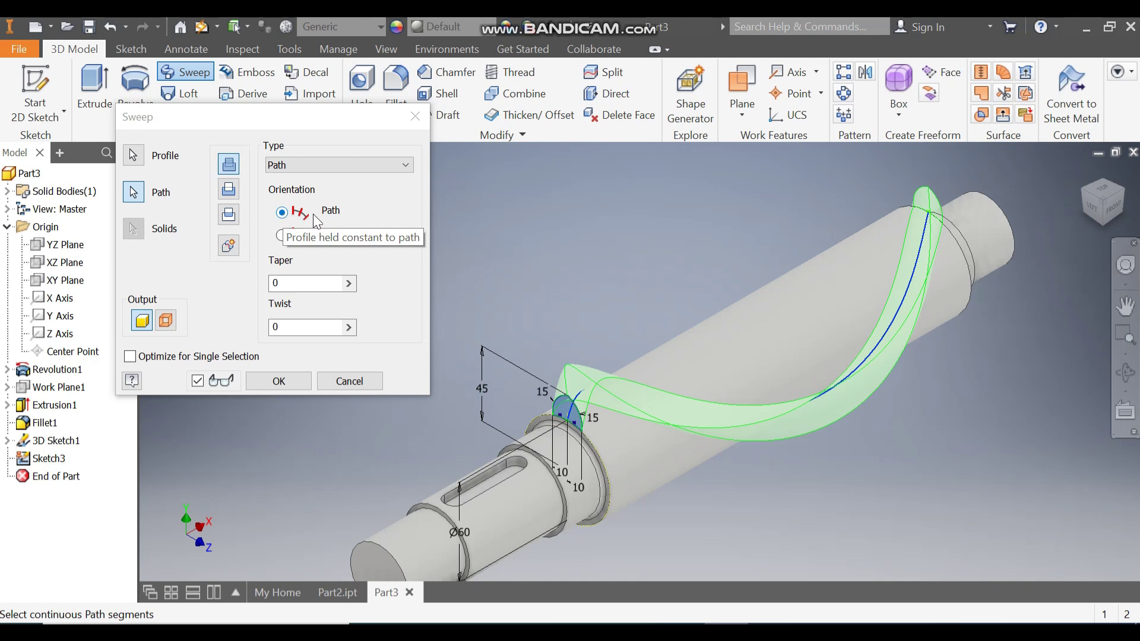
{"action": "left_click", "coordinate": [287, 378]}
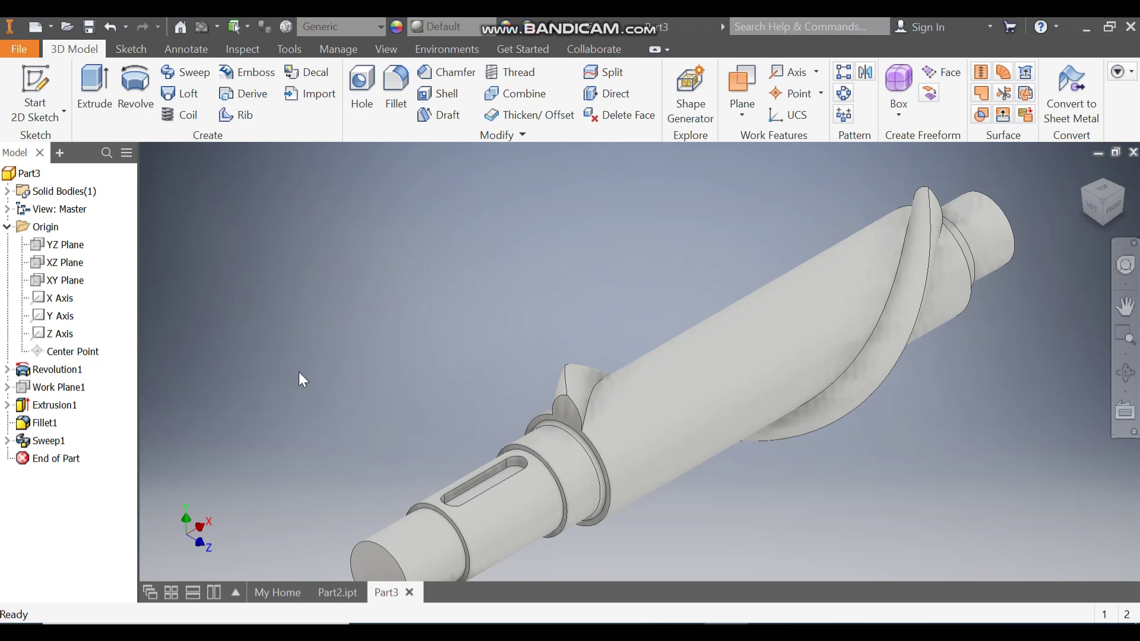
- Fillet the two helical edges where the swept tooth meets the shaft with a 1.5 mm radius
{"action": "left_click", "coordinate": [394, 86]}
{"action": "left_click", "coordinate": [171, 200]}
{"action": "type", "text": "1.5"}
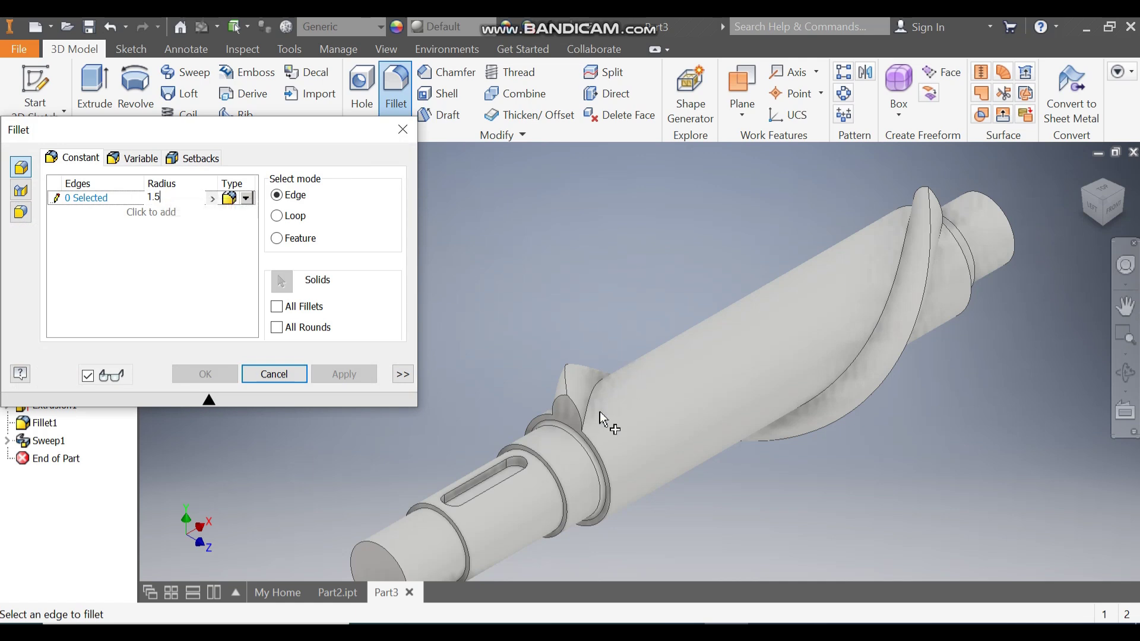
{"action": "left_click", "coordinate": [680, 397]}
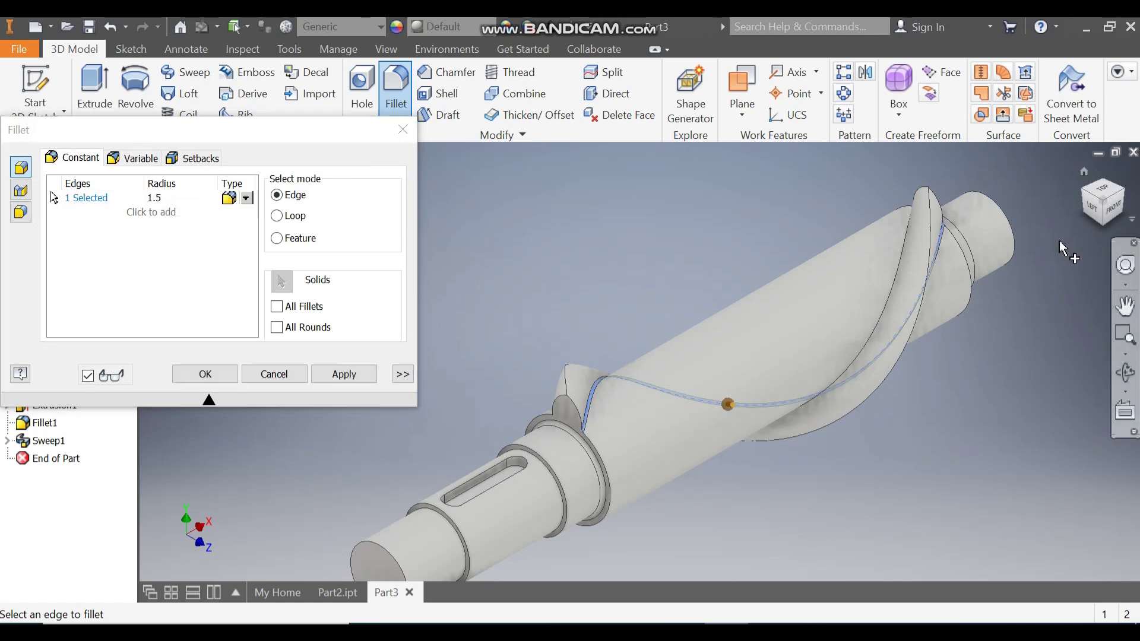
{"action": "left_click", "coordinate": [908, 246]}
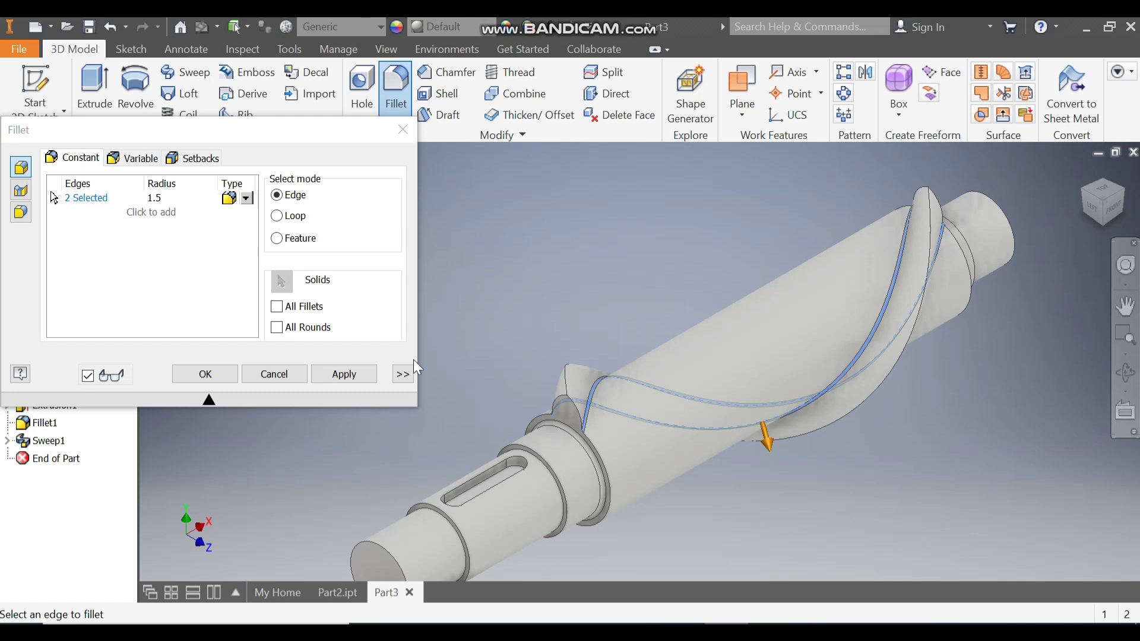
{"action": "left_click", "coordinate": [199, 375]}
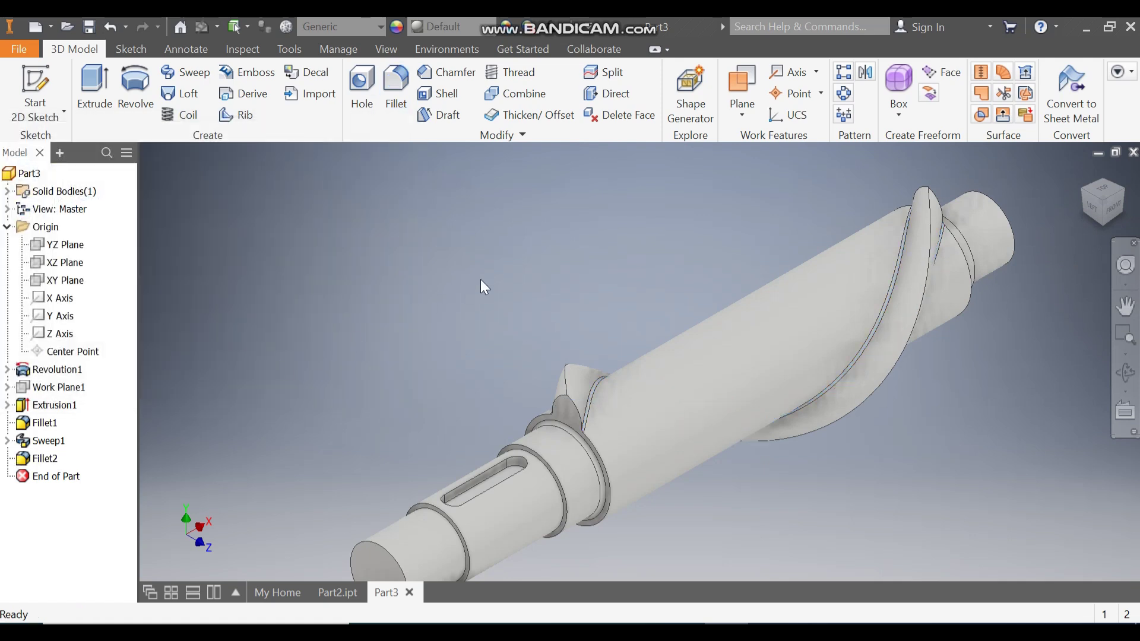
- Circular-pattern the sweep and its edge fillet around the shaft axis, with 5 instances over 360 deg
{"action": "left_click", "coordinate": [842, 95]}
{"action": "left_click", "coordinate": [51, 442]}
{"action": "left_click", "coordinate": [48, 458]}
{"action": "left_click", "coordinate": [221, 228]}
{"action": "left_click", "coordinate": [717, 397]}
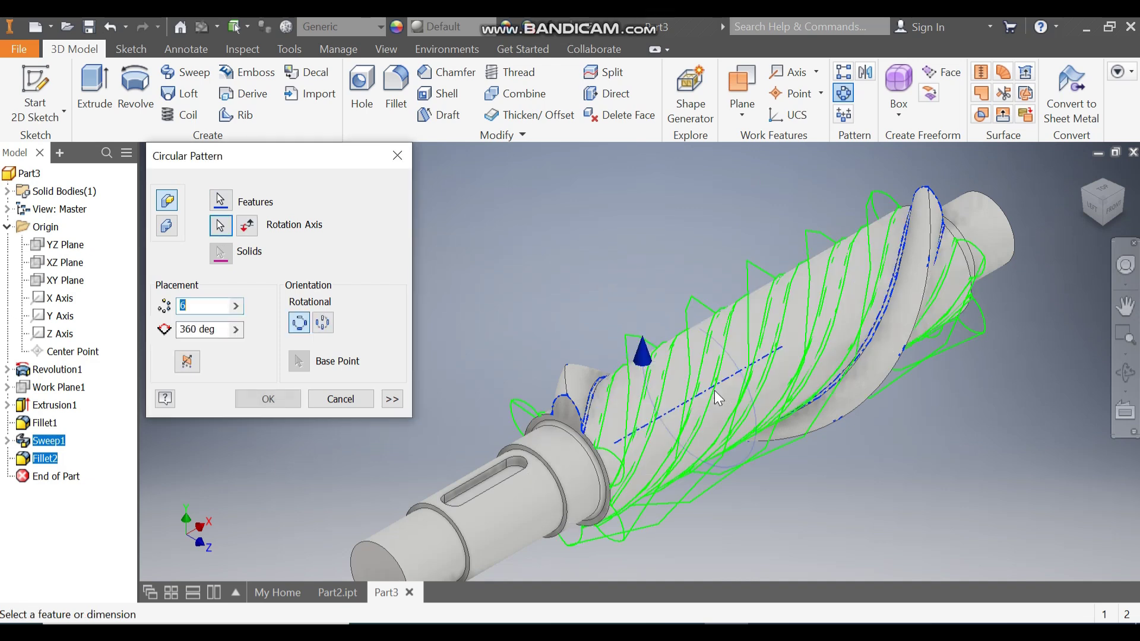
{"action": "type", "text": "5"}
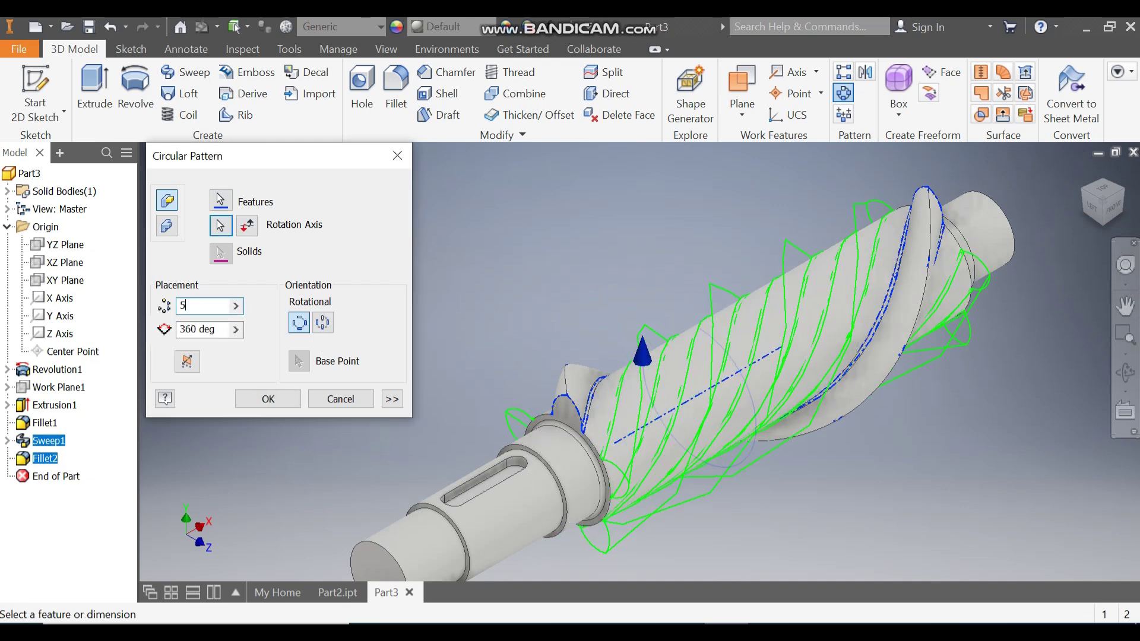
{"action": "left_click", "coordinate": [278, 398]}
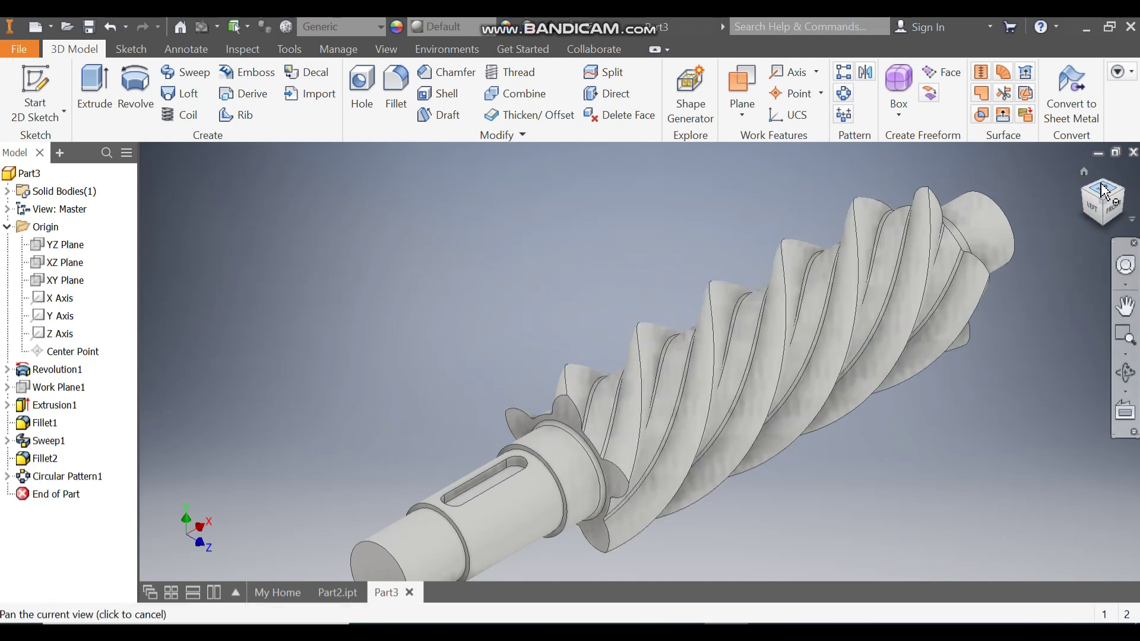
- Restore the home view and frame the whole patterned screw shaft
{"action": "left_click", "coordinate": [1083, 171]}
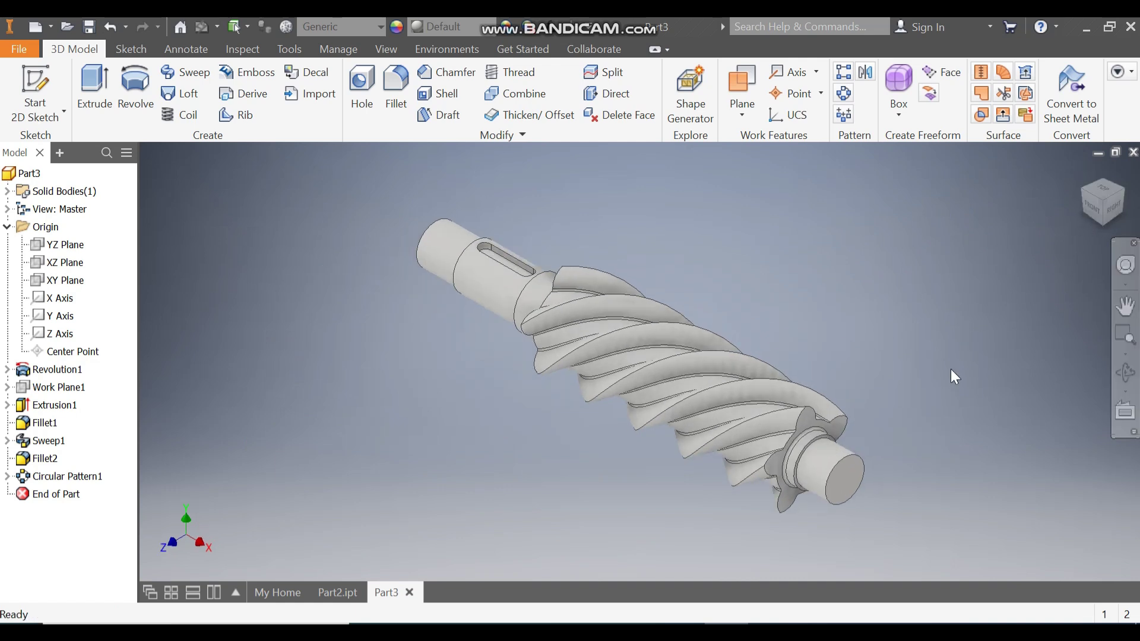
{"action": "scroll", "coordinate": [899, 496], "scroll_direction": "down", "scroll_amount": 2}
{"action": "middle_click_drag", "start_coordinate": [899, 496], "coordinate": [918, 509]}
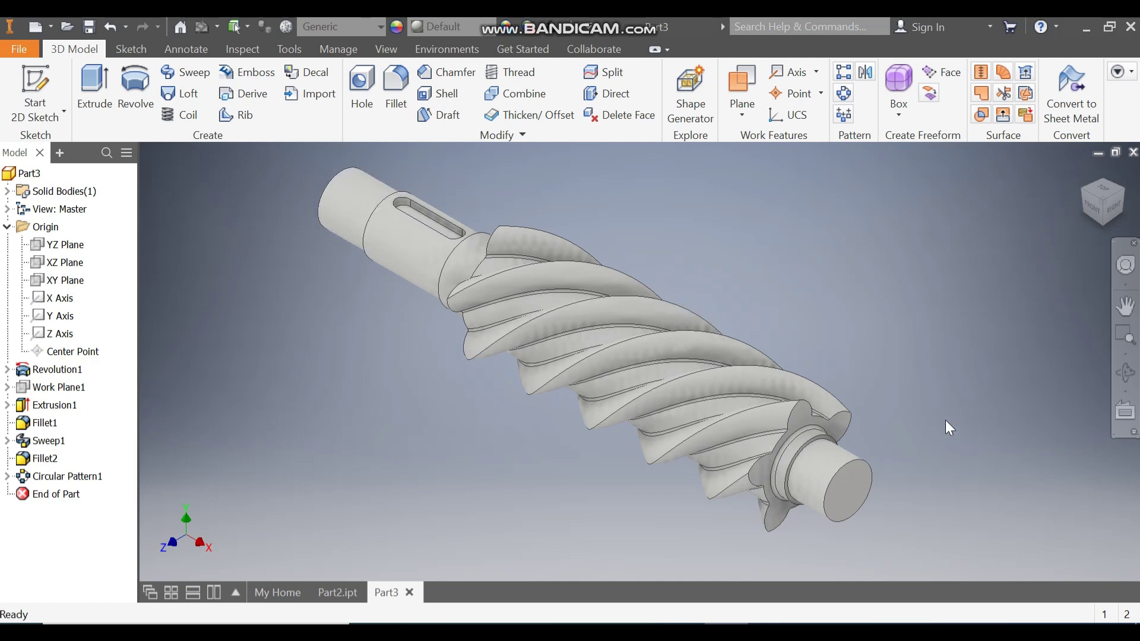
- Sketch a point at the centre of the plain shaft end's face, opposite the keyway end, and finish the sketch
{"action": "left_click", "coordinate": [857, 490]}
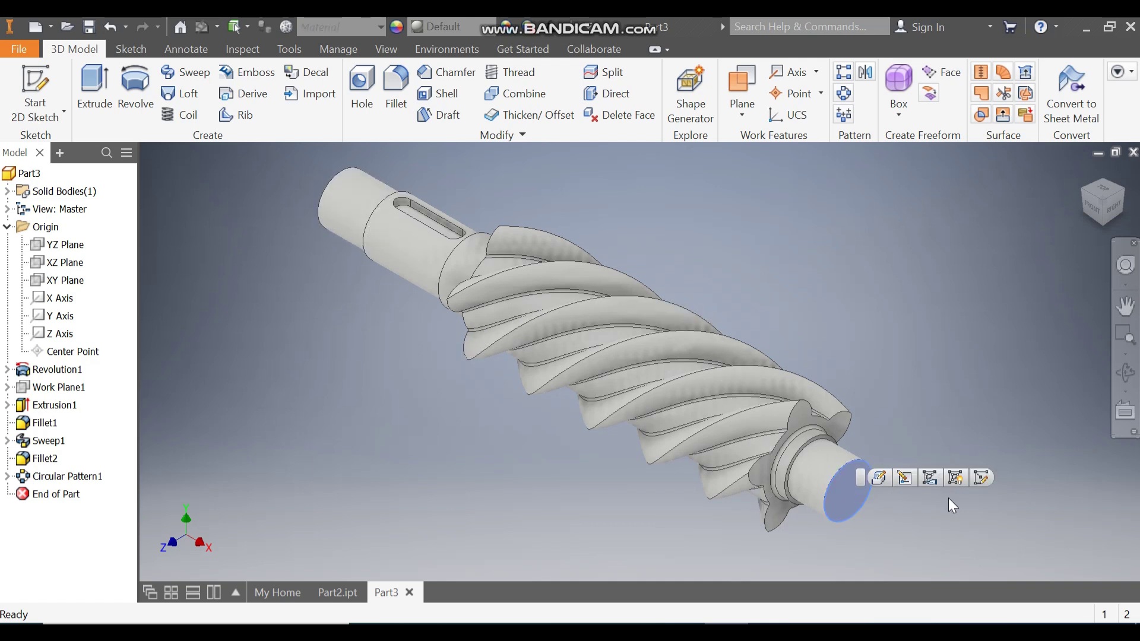
{"action": "left_click", "coordinate": [982, 478]}
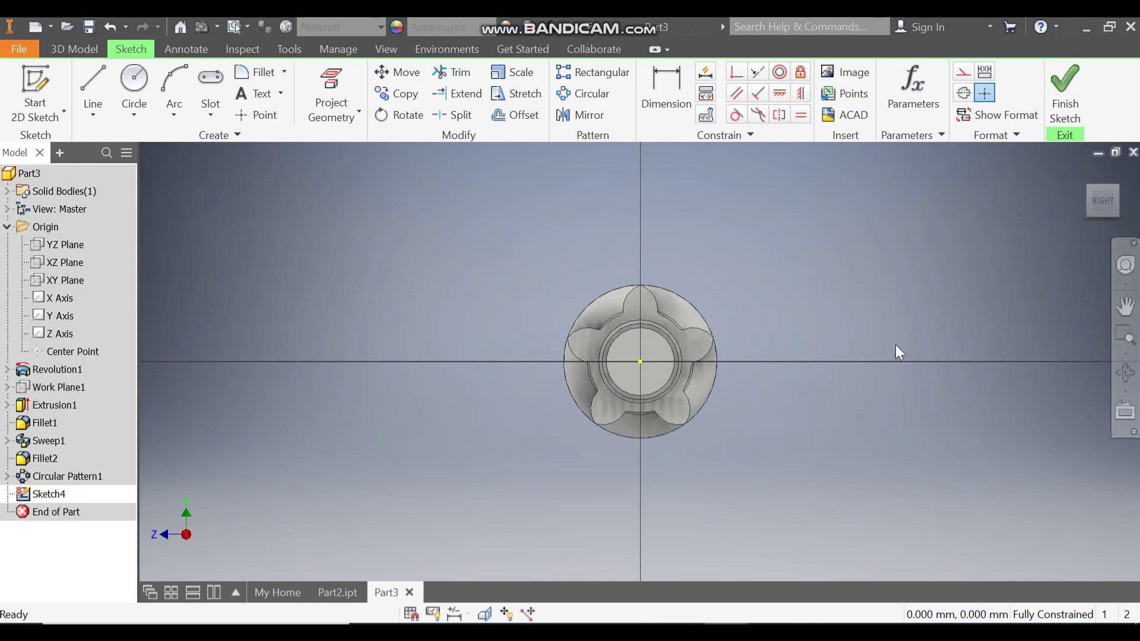
{"action": "left_click", "coordinate": [258, 116]}
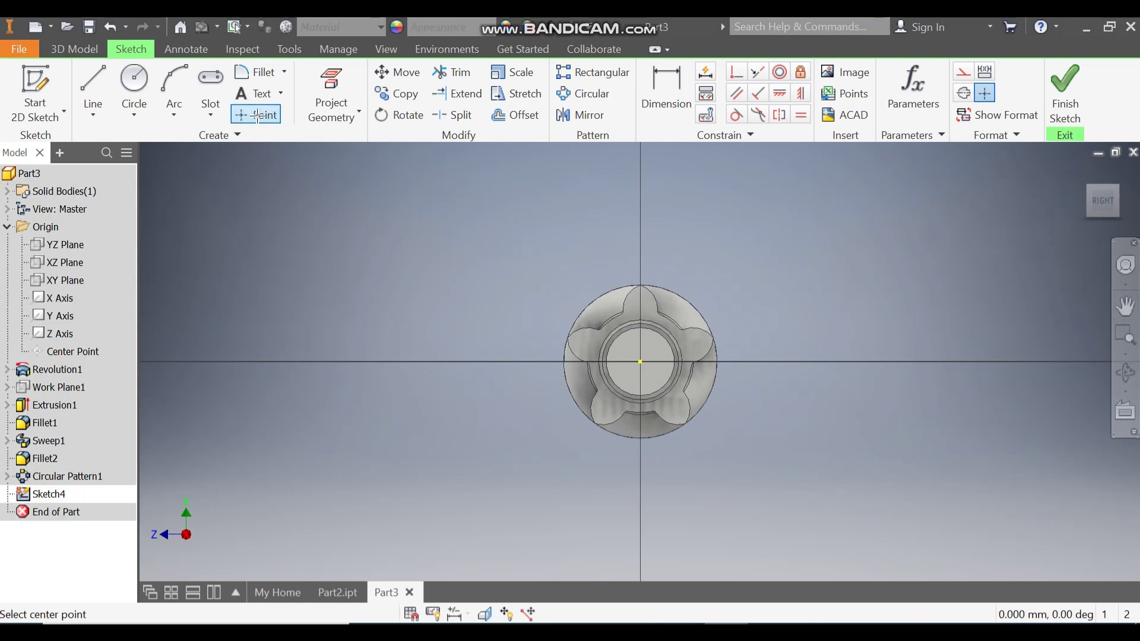
{"action": "left_click", "coordinate": [641, 362]}
{"action": "left_click", "coordinate": [1066, 116]}
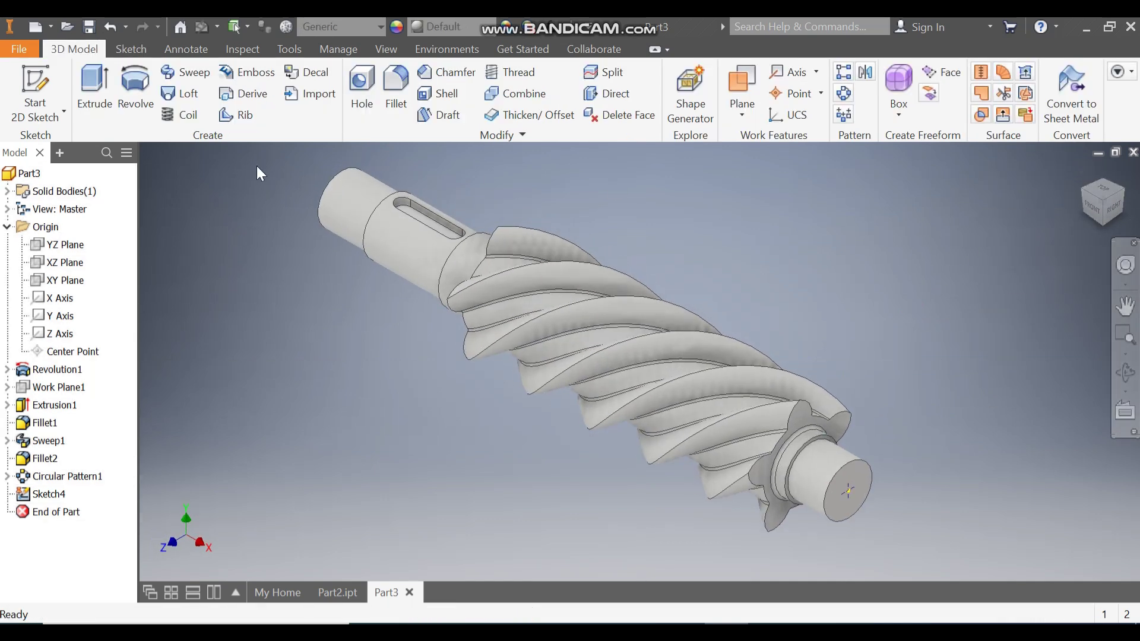
- Create a countersunk hole at the sketched point with 20 mm countersink diameter, 10 mm hole diameter and 25 mm depth
{"action": "left_click", "coordinate": [362, 82]}
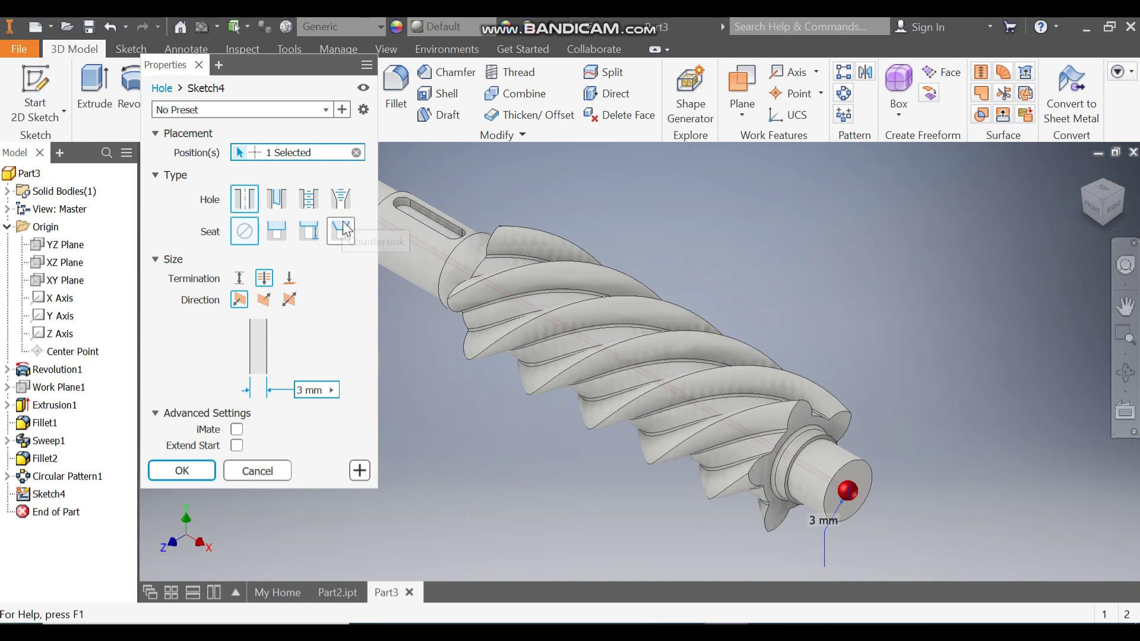
{"action": "left_click", "coordinate": [344, 230]}
{"action": "left_click_drag", "start_coordinate": [317, 327], "coordinate": [301, 333]}
{"action": "type", "text": "20"}
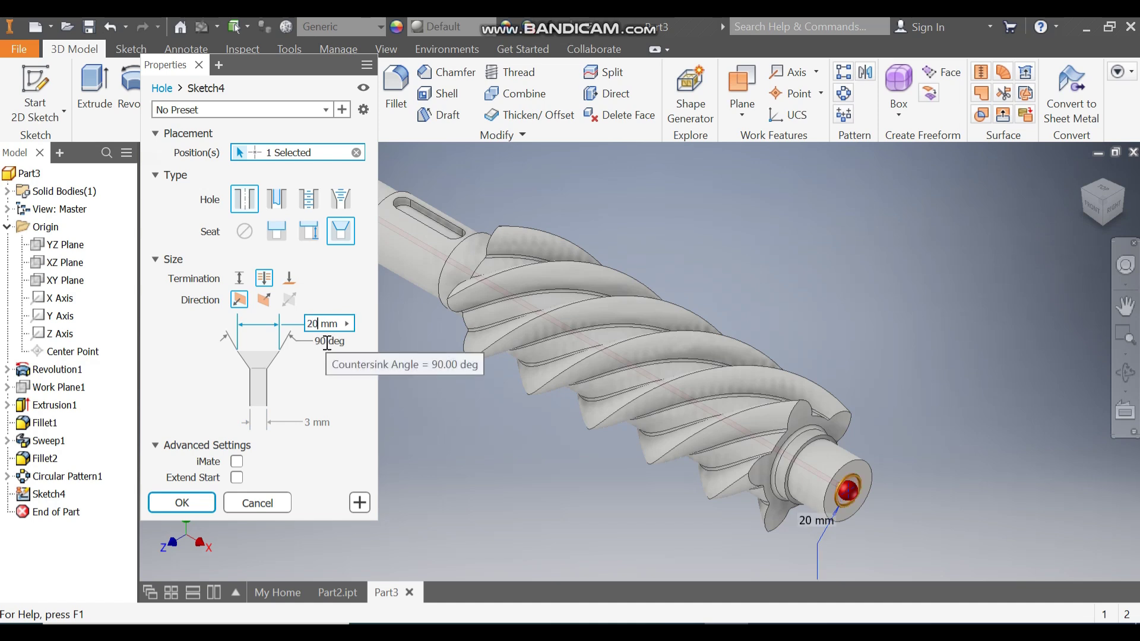
{"action": "left_click", "coordinate": [304, 424]}
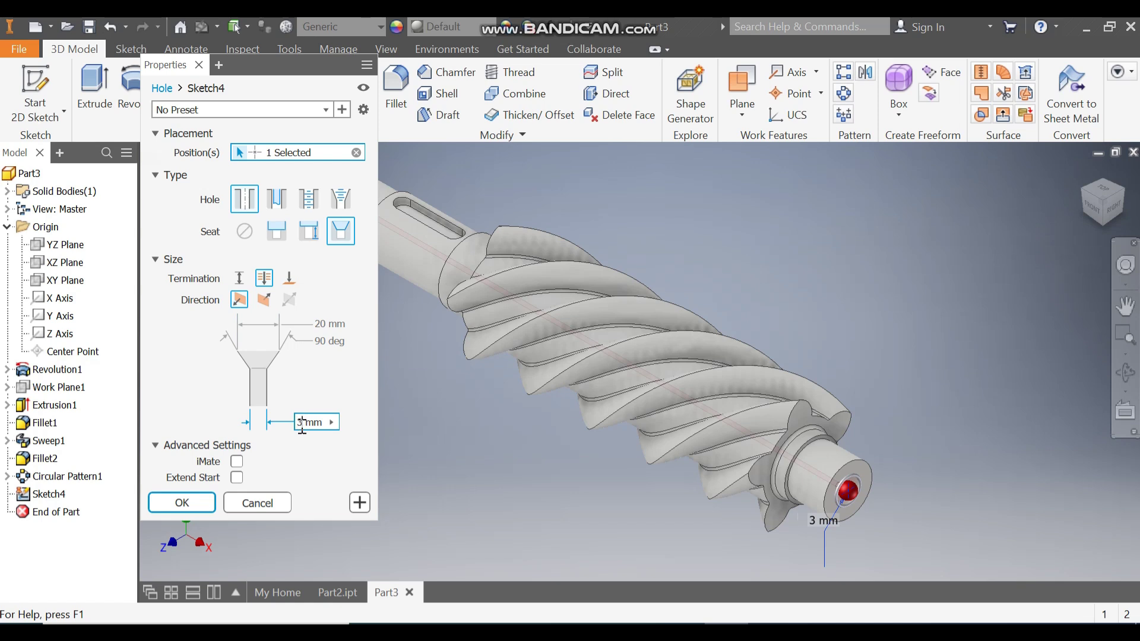
{"action": "type", "text": "10"}
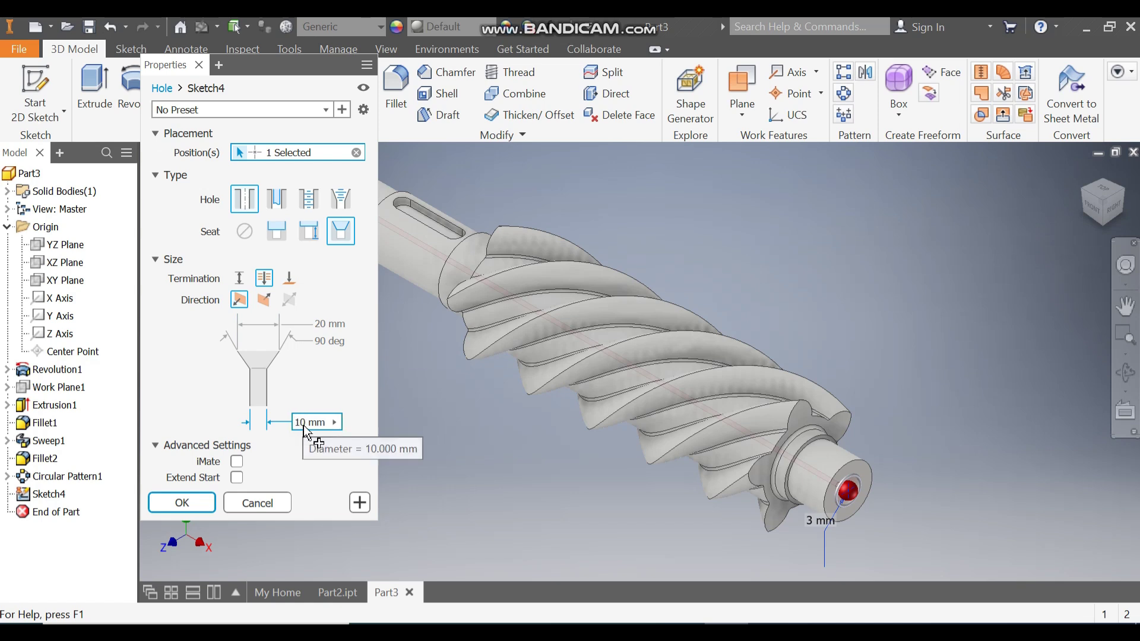
{"action": "left_click", "coordinate": [240, 279]}
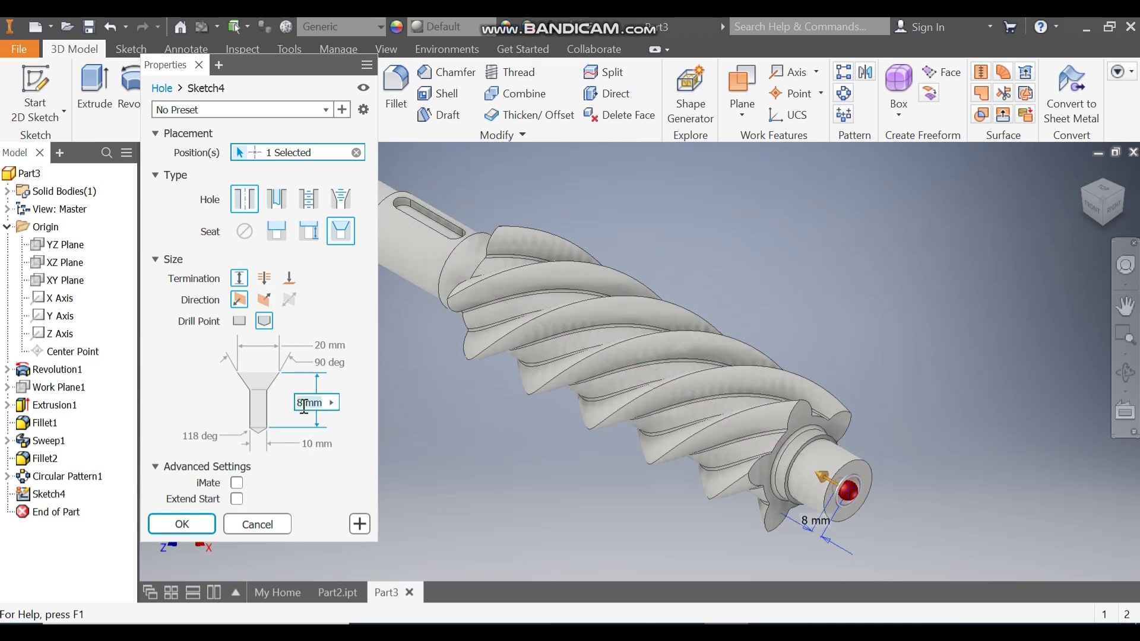
{"action": "type", "text": "25"}
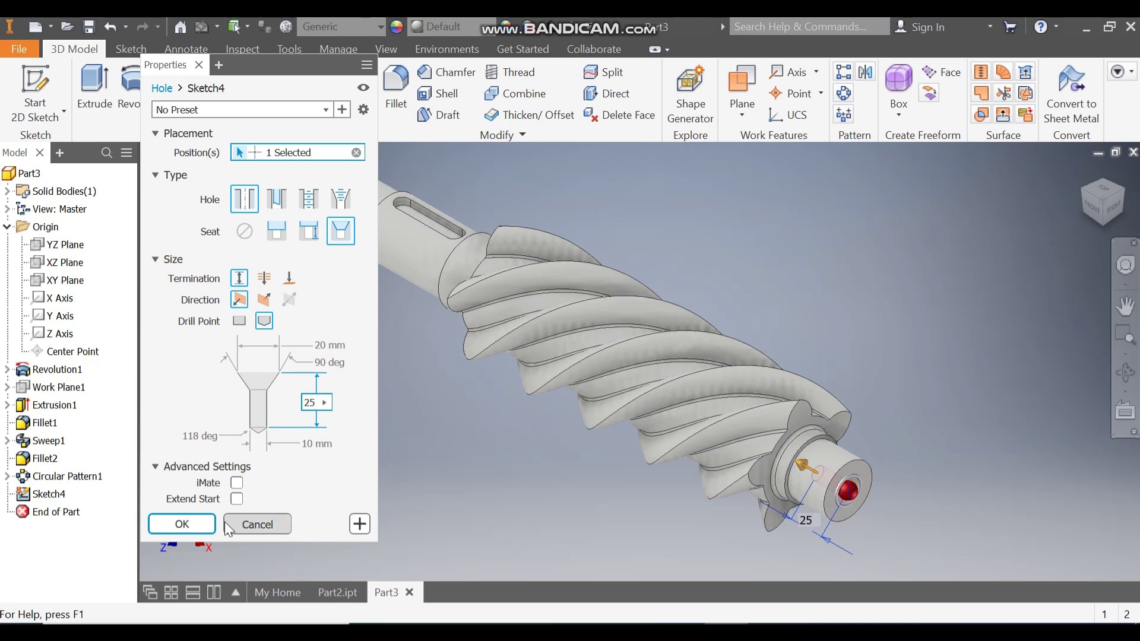
{"action": "left_click", "coordinate": [196, 523]}
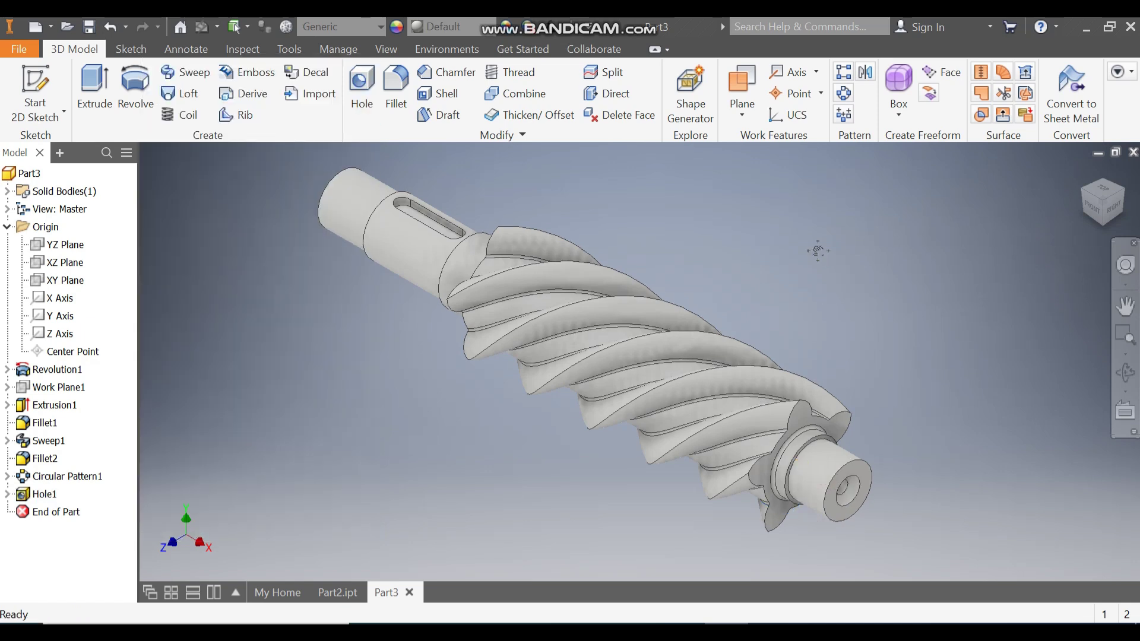
- Create a midplane between the YZ plane and the drilled end face of the shaft
{"action": "middle_click_drag", "start_coordinate": [818, 251], "coordinate": [814, 285]}
{"action": "scroll", "coordinate": [814, 285], "scroll_direction": "up", "scroll_amount": 1}
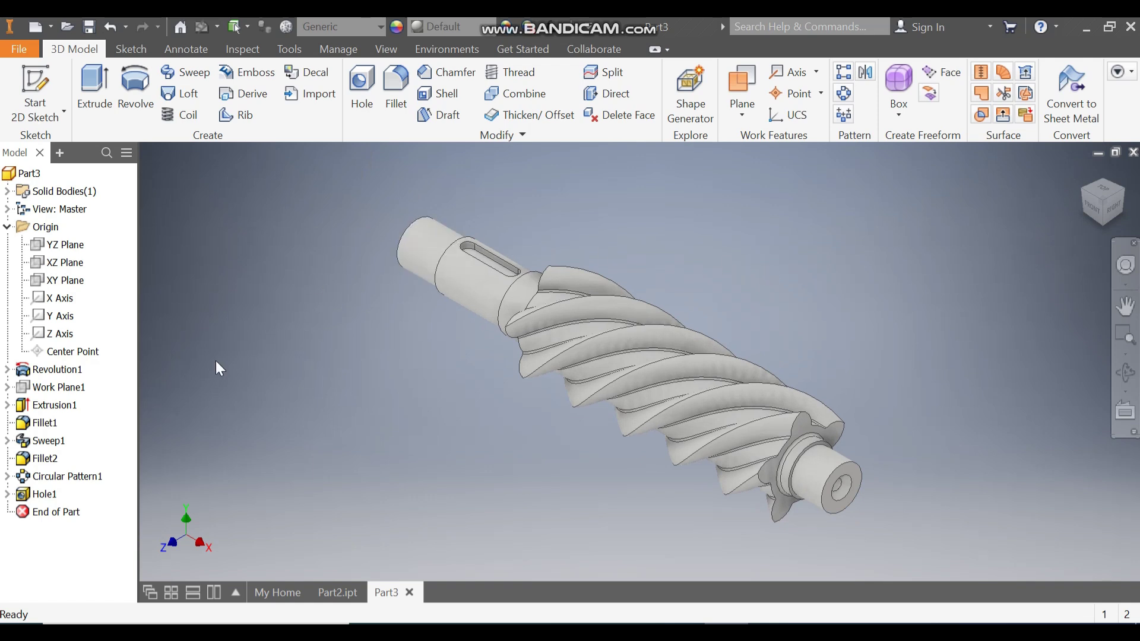
{"action": "left_click", "coordinate": [67, 248]}
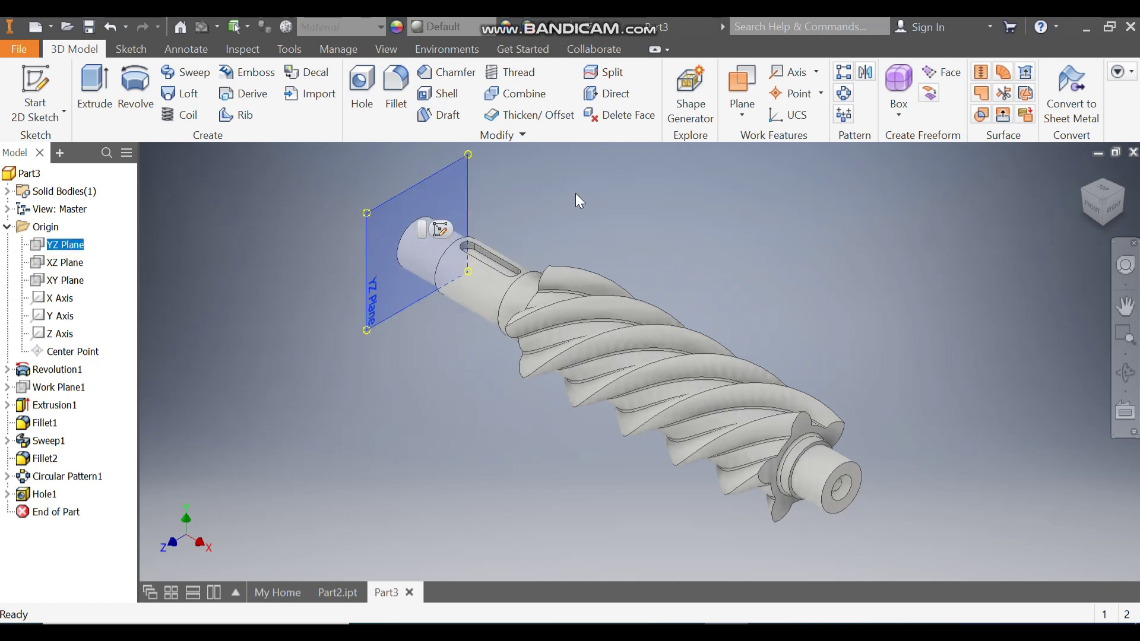
{"action": "left_click", "coordinate": [552, 215]}
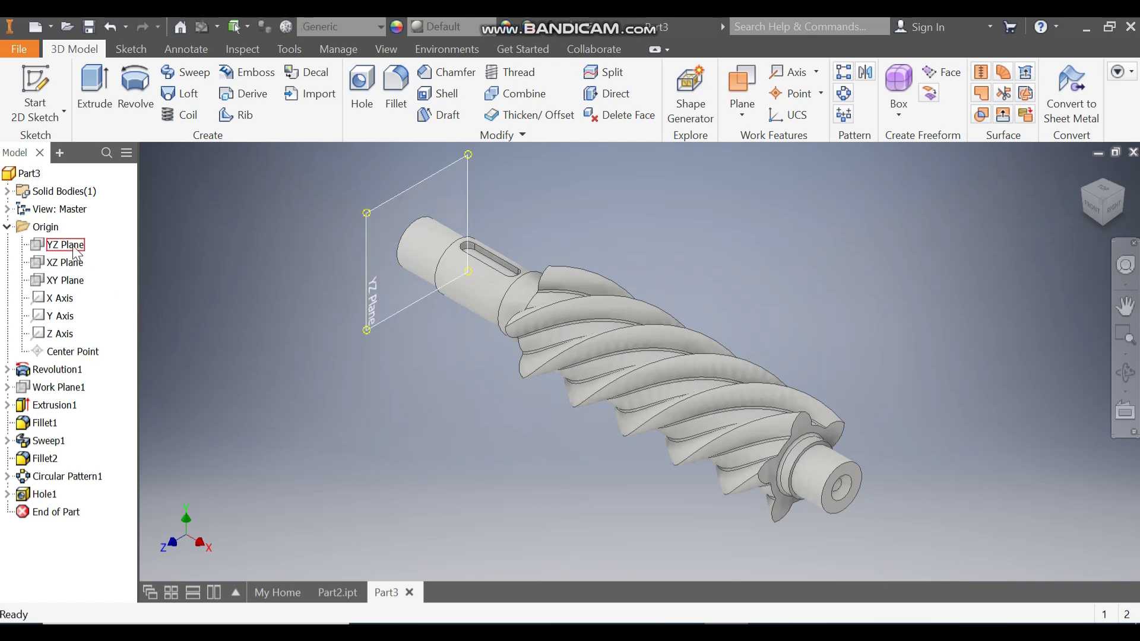
{"action": "left_click", "coordinate": [66, 245]}
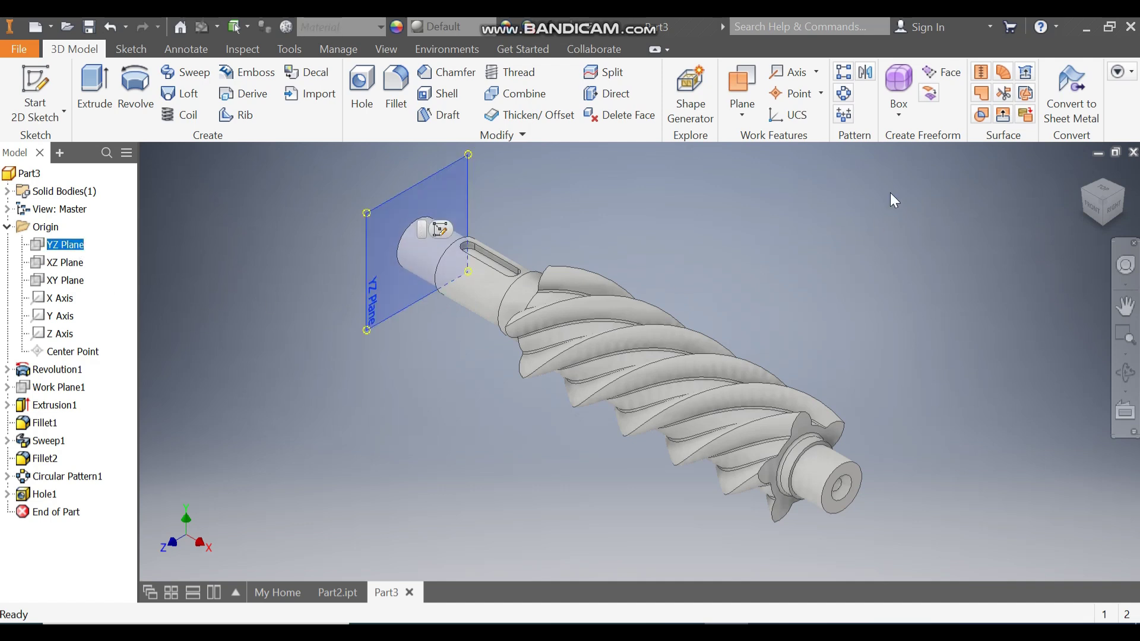
{"action": "left_click", "coordinate": [746, 84]}
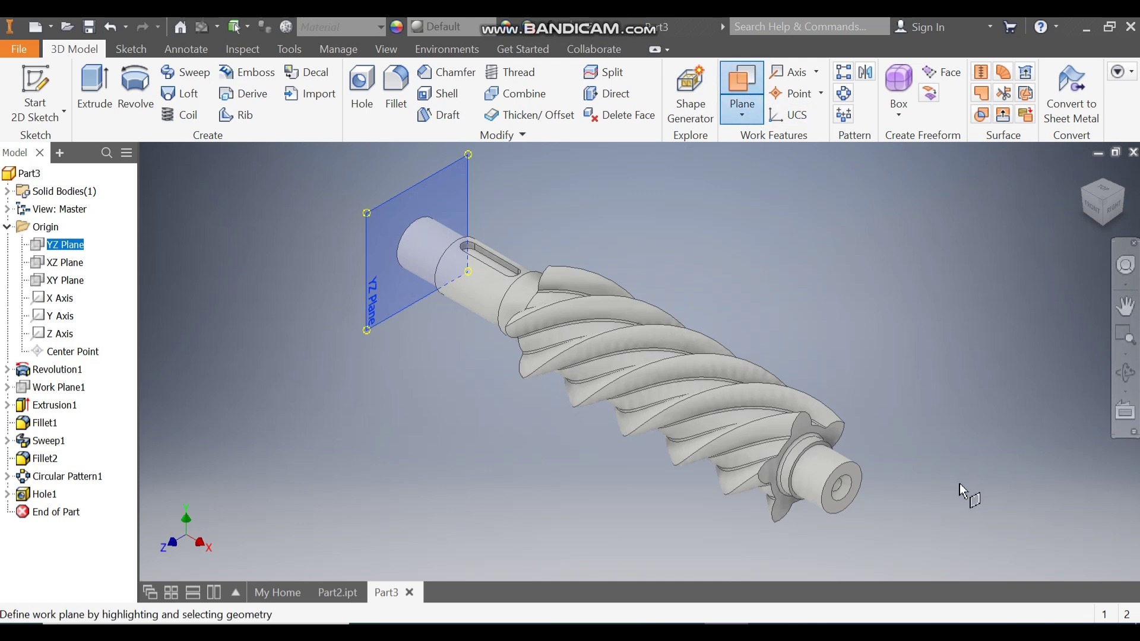
{"action": "left_click", "coordinate": [855, 471]}
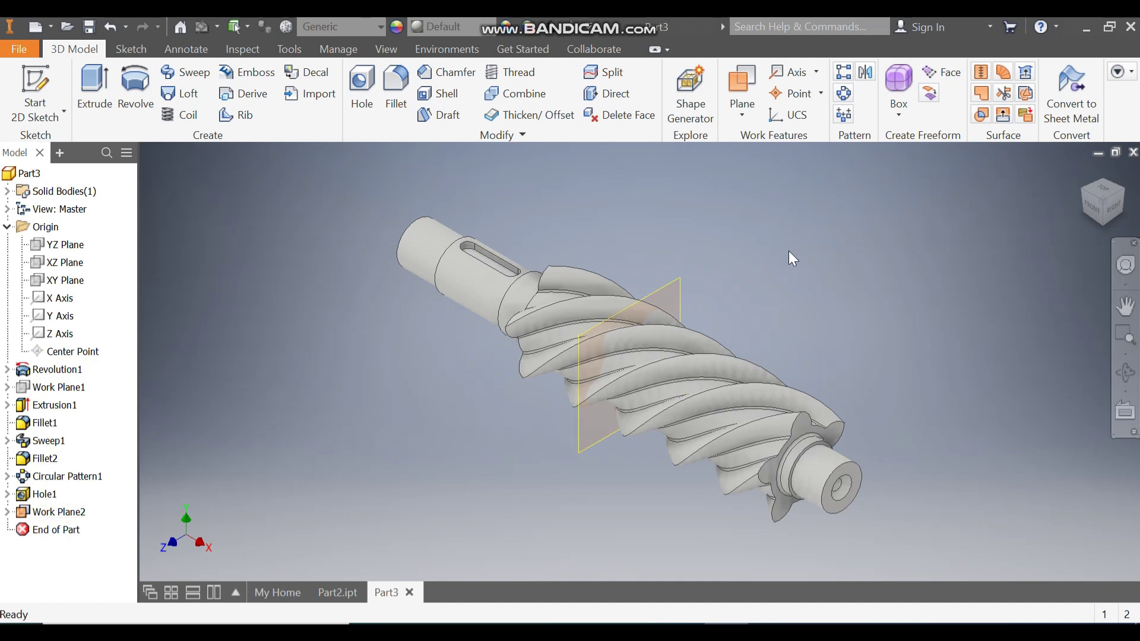
- Mirror the countersunk hole about the new midplane onto the keyway end of the shaft
{"action": "left_click", "coordinate": [866, 72]}
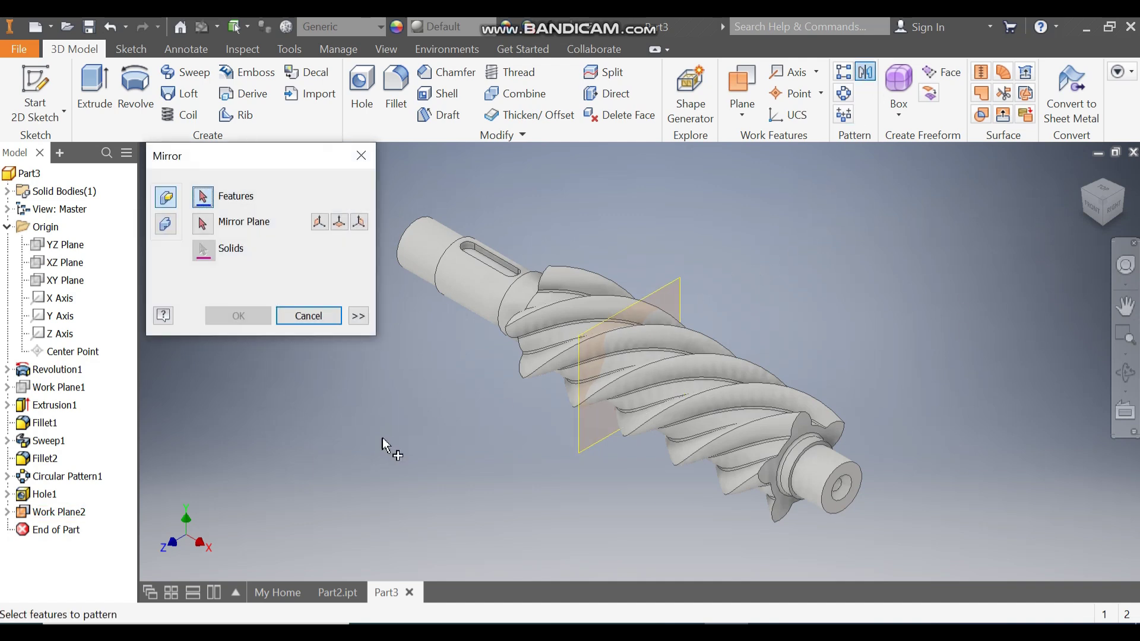
{"action": "left_click", "coordinate": [45, 494]}
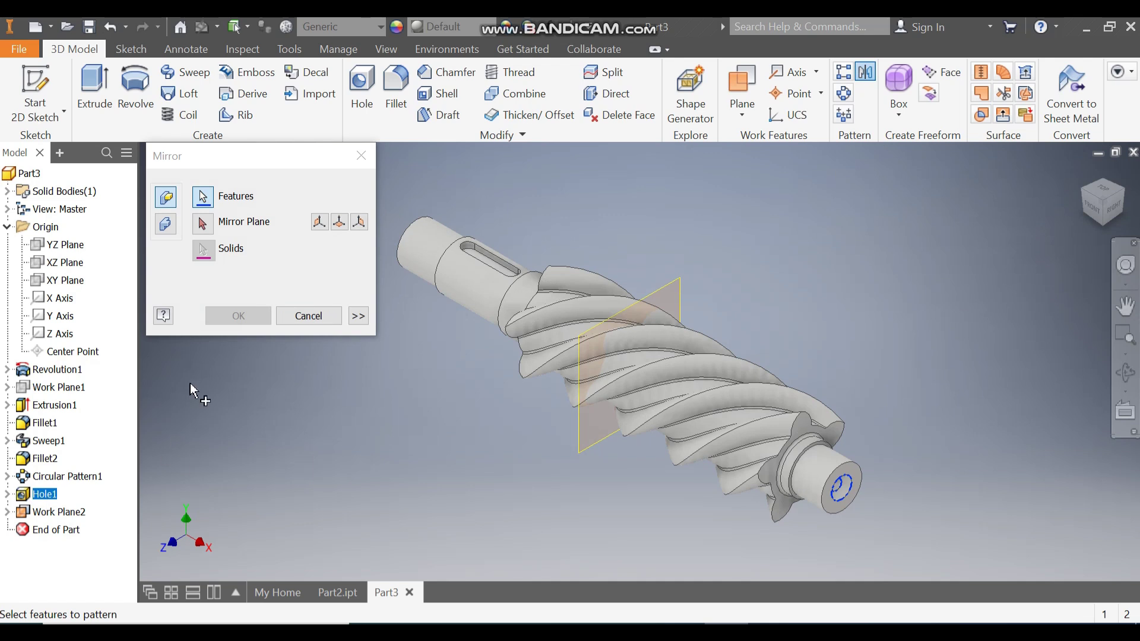
{"action": "left_click", "coordinate": [203, 224]}
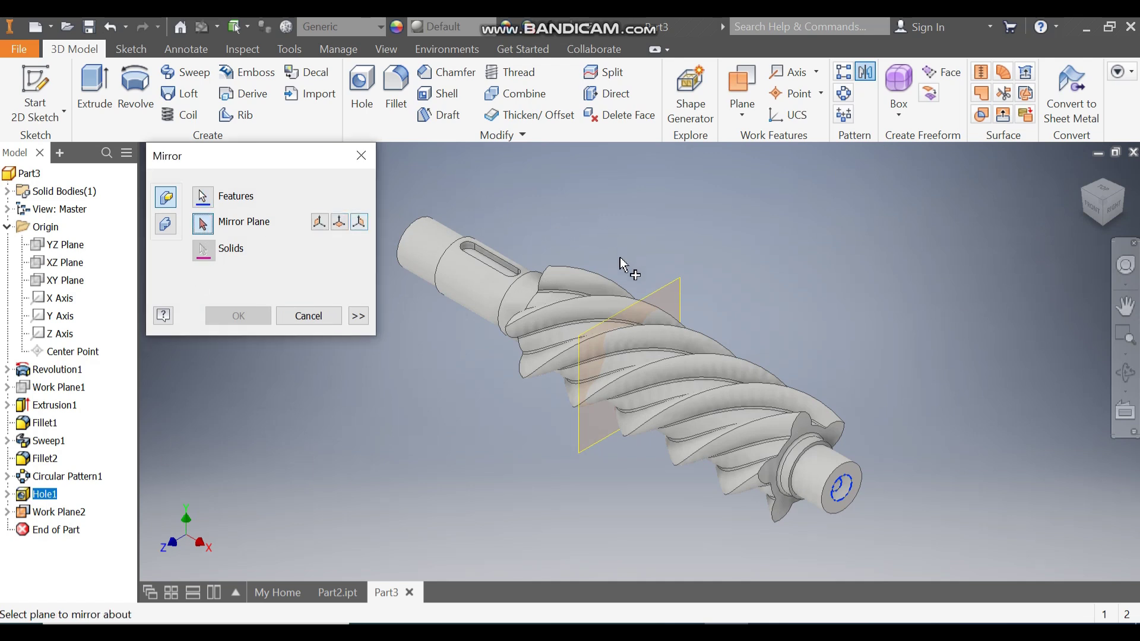
{"action": "left_click", "coordinate": [663, 299]}
{"action": "left_click", "coordinate": [1126, 306]}
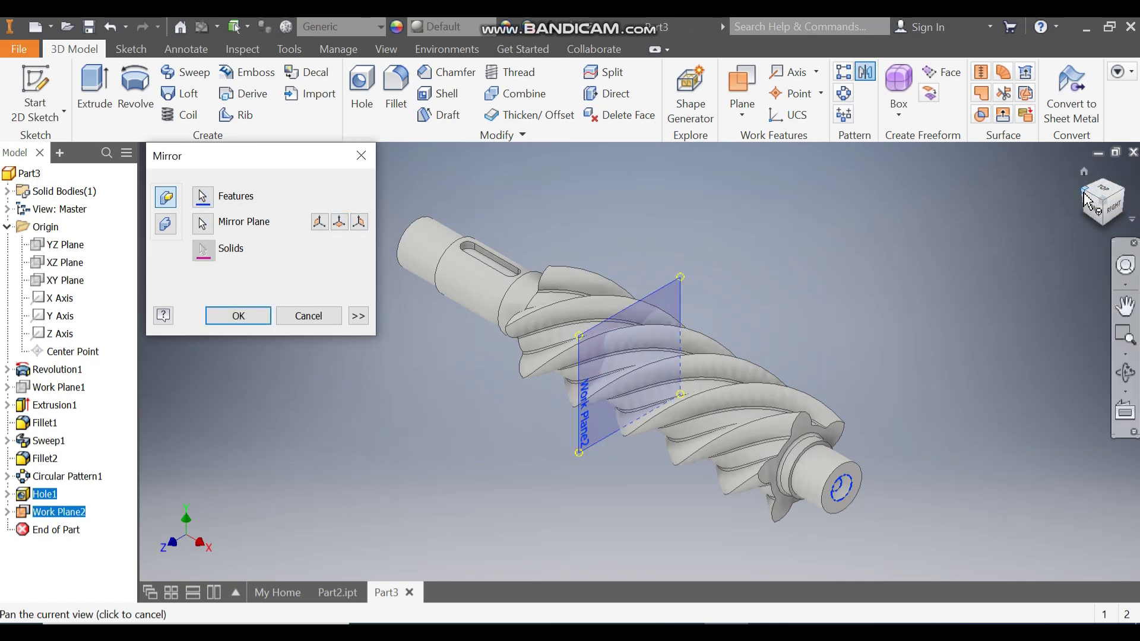
{"action": "left_click", "coordinate": [1063, 202]}
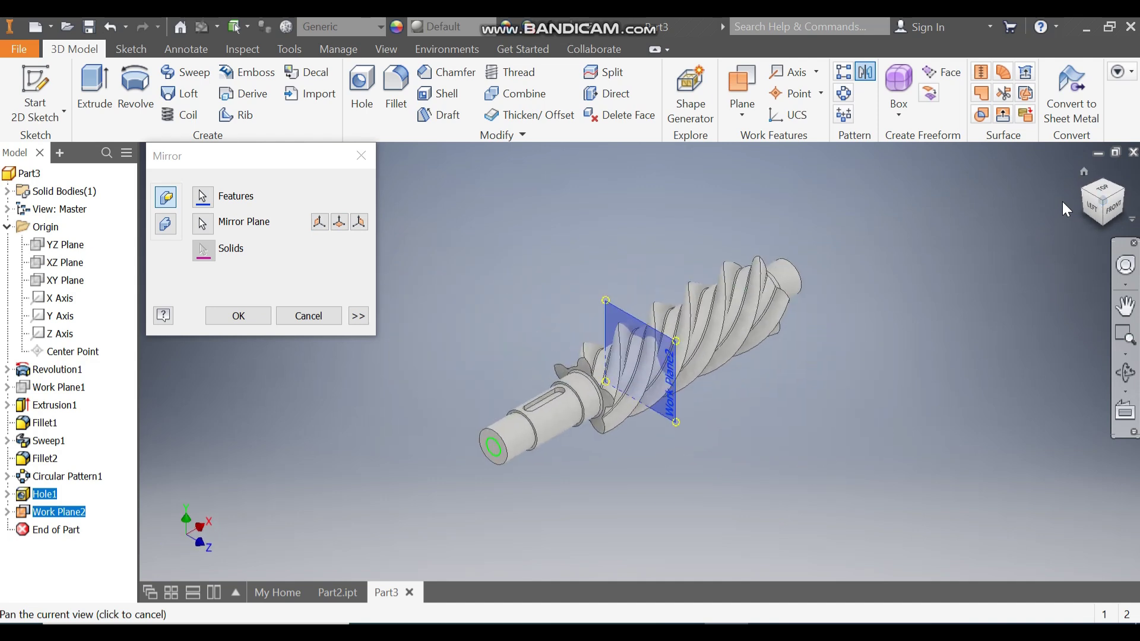
{"action": "left_click", "coordinate": [257, 316]}
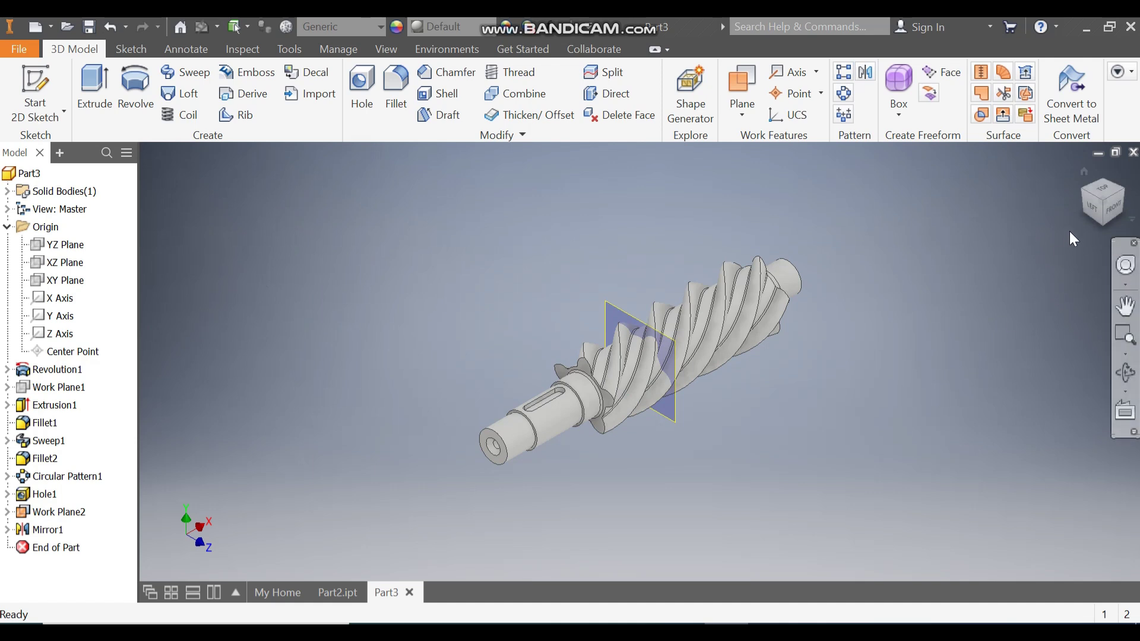
- Chamfer the outer circular edges of both shaft ends with a 2 mm distance
{"action": "scroll", "coordinate": [491, 434], "scroll_direction": "up", "scroll_amount": 3}
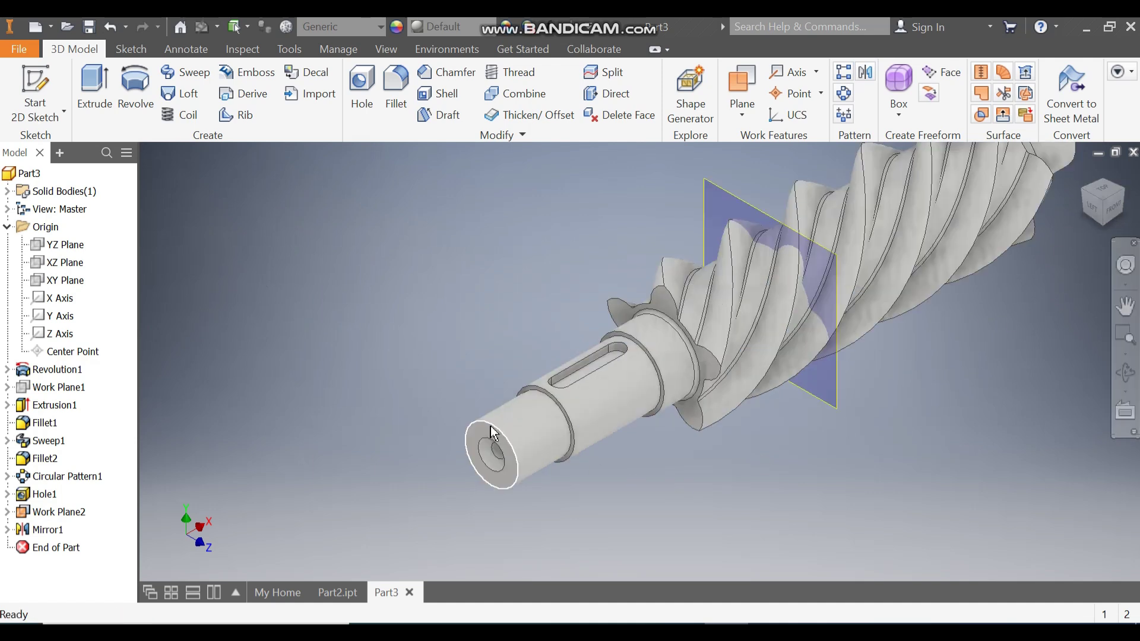
{"action": "left_click", "coordinate": [491, 429]}
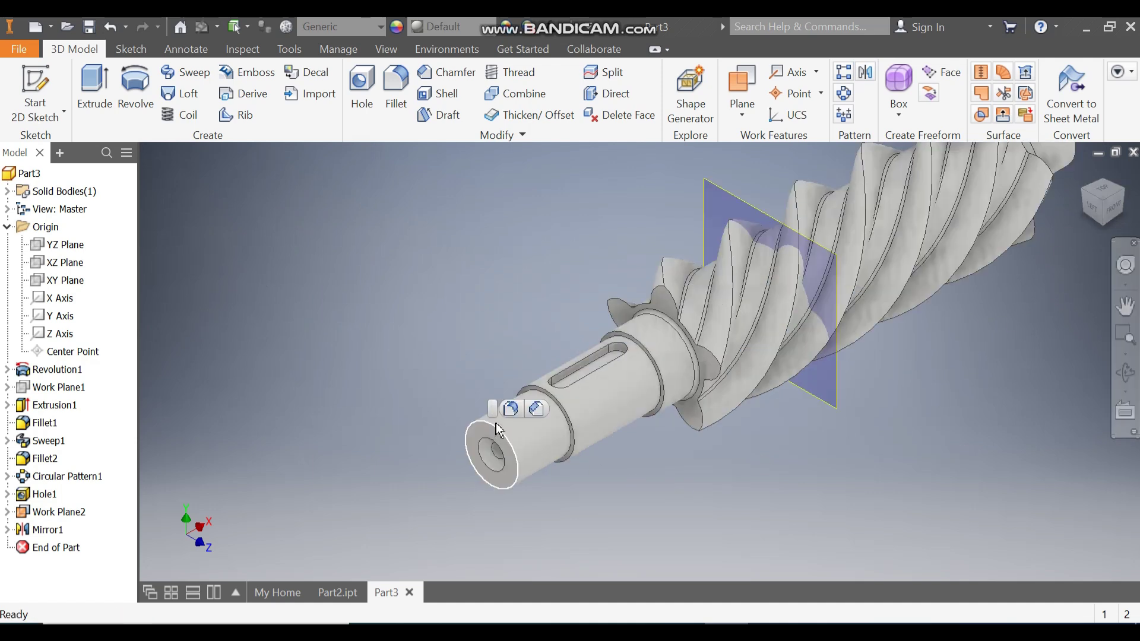
{"action": "left_click", "coordinate": [536, 411]}
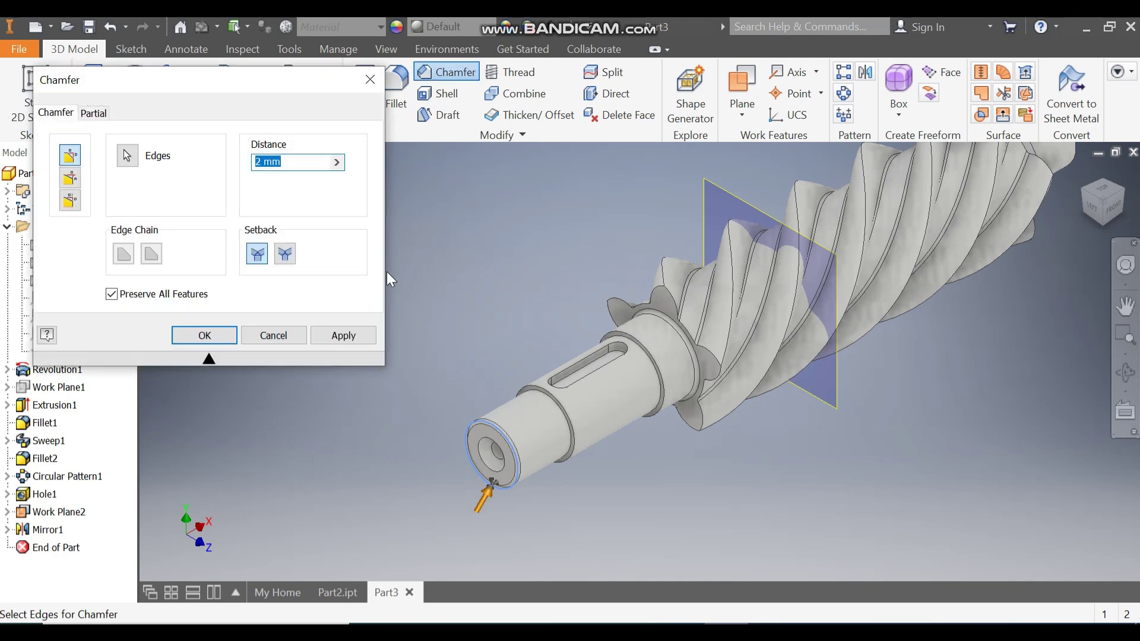
{"action": "left_click", "coordinate": [1125, 188]}
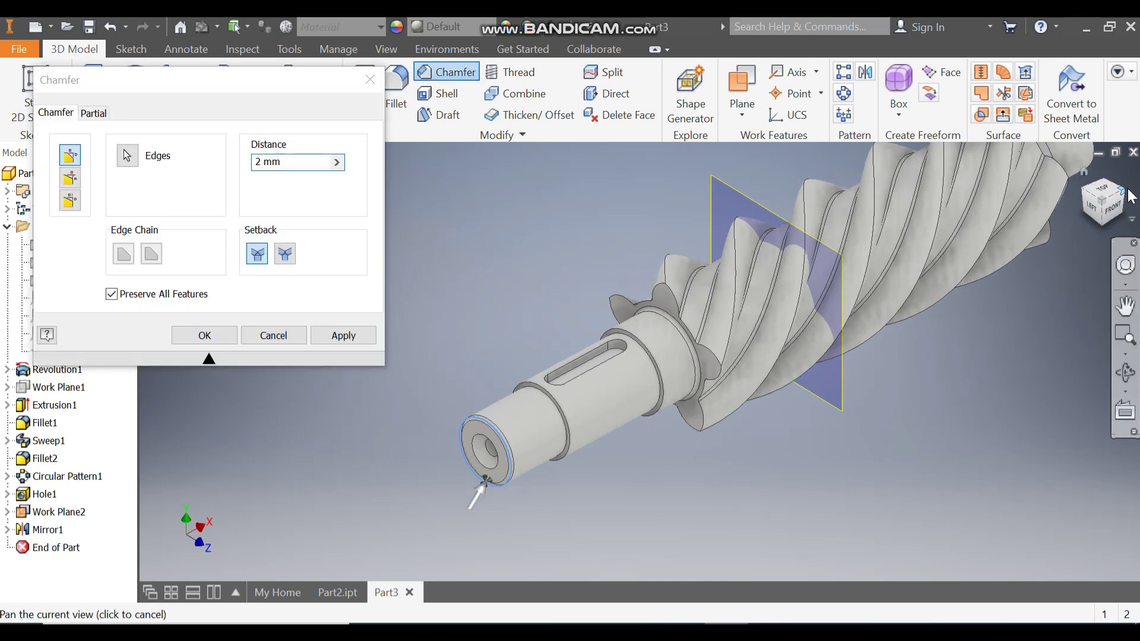
{"action": "scroll", "coordinate": [514, 351], "scroll_direction": "up", "scroll_amount": 8}
{"action": "scroll", "coordinate": [716, 461], "scroll_direction": "down", "scroll_amount": 6}
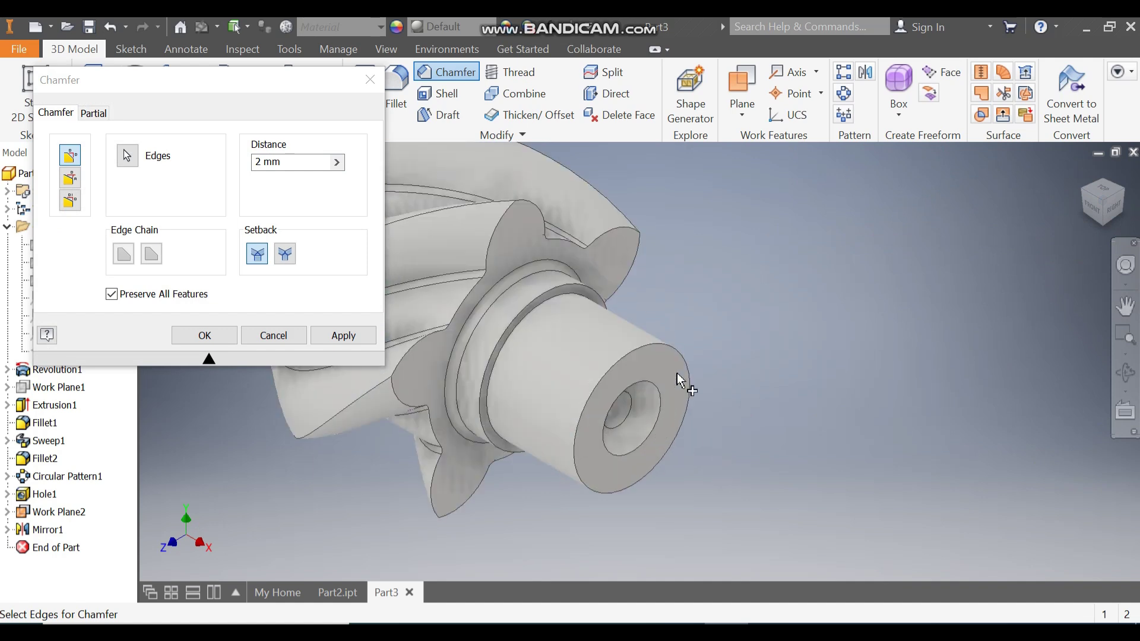
{"action": "left_click", "coordinate": [670, 351]}
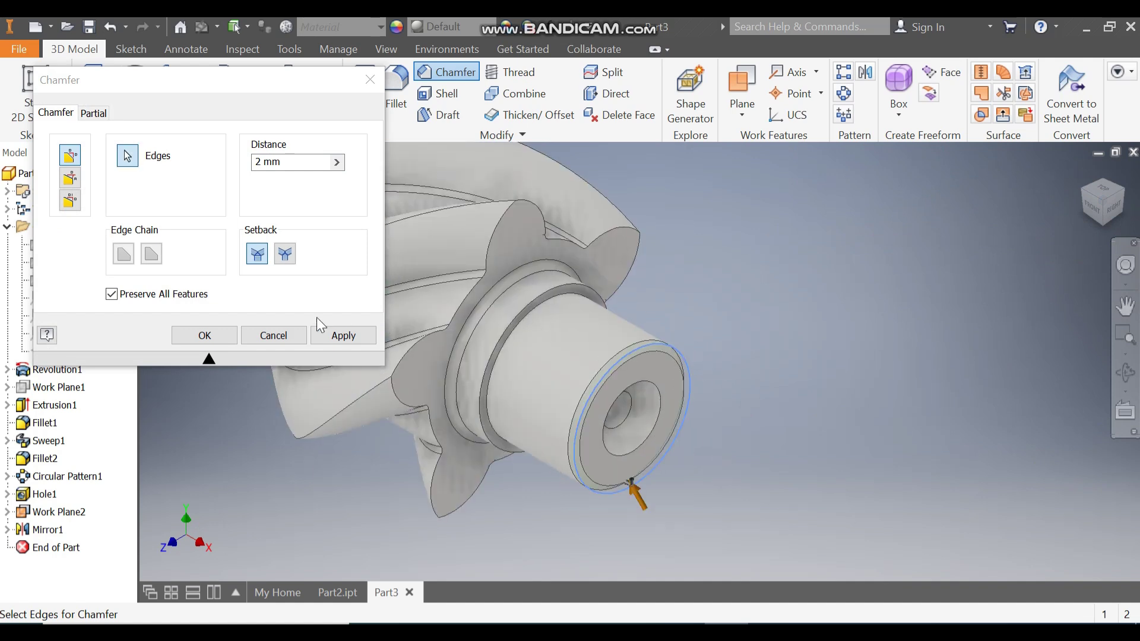
{"action": "left_click", "coordinate": [204, 335]}
- Hide the work plane at the middle of the shaft
{"action": "scroll", "coordinate": [866, 361], "scroll_direction": "up", "scroll_amount": 5}
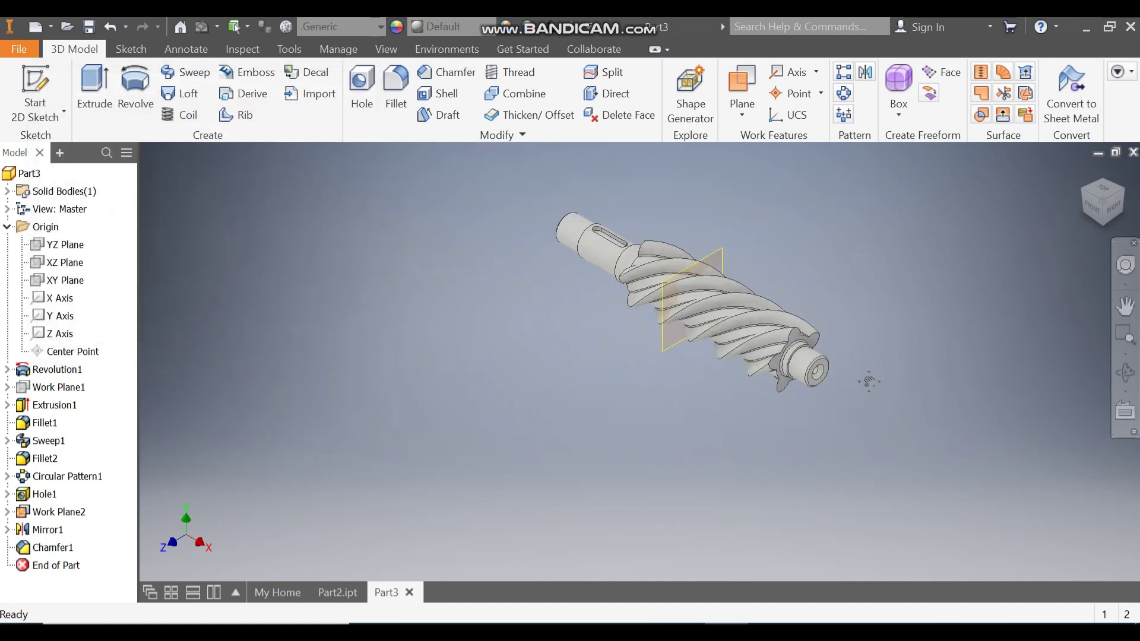
{"action": "scroll", "coordinate": [872, 386], "scroll_direction": "down", "scroll_amount": 3}
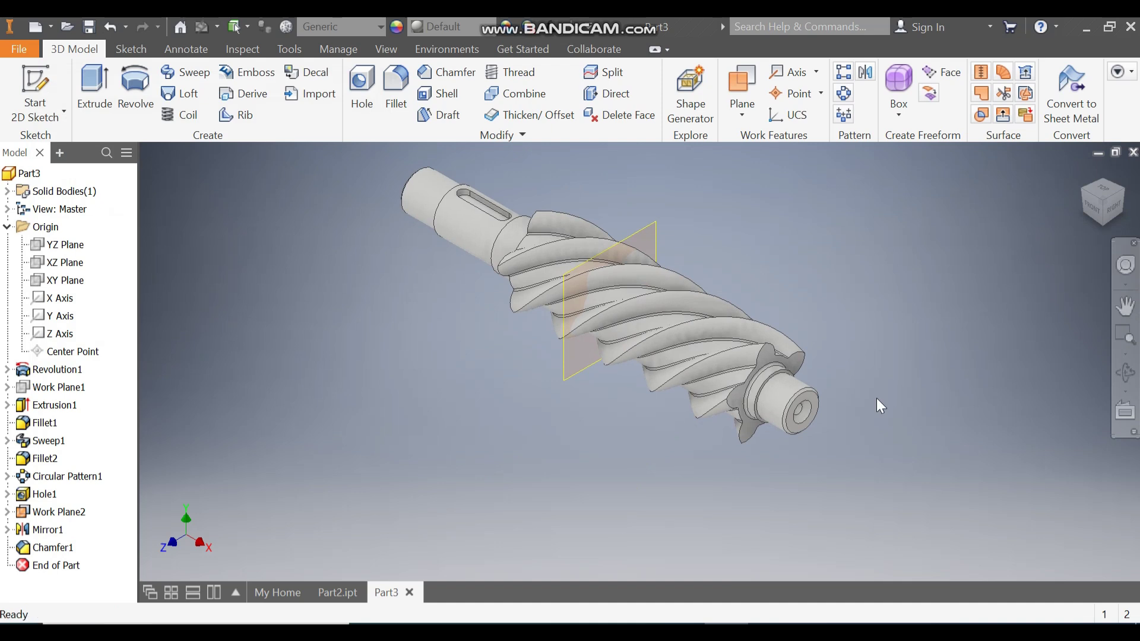
{"action": "middle_click_drag", "start_coordinate": [809, 285], "coordinate": [798, 307]}
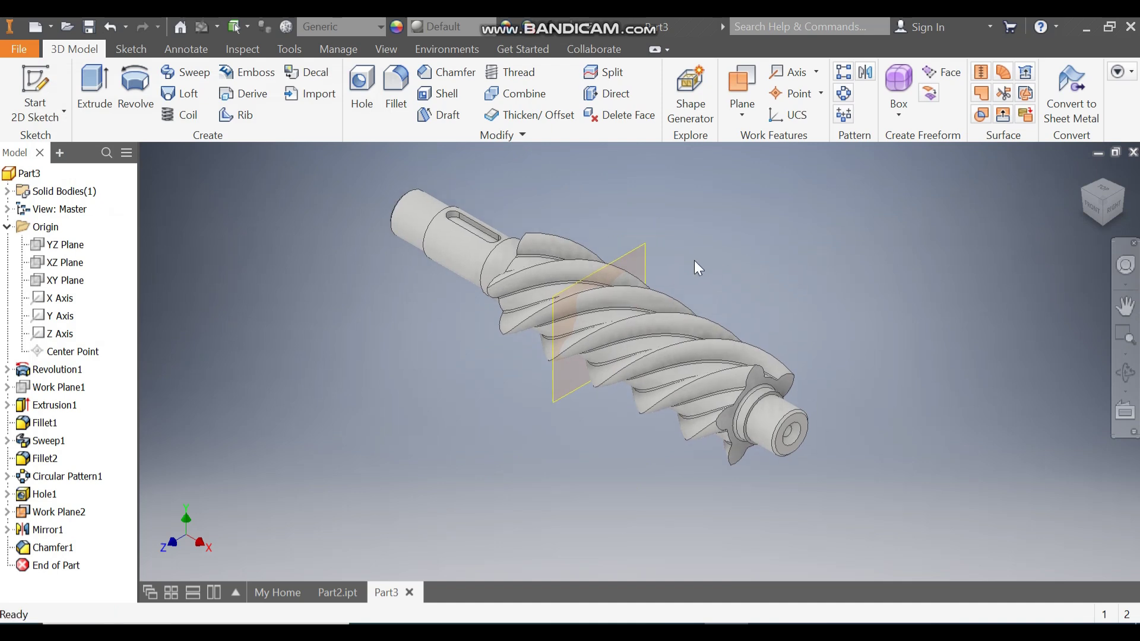
{"action": "left_click", "coordinate": [635, 252]}
{"action": "right_click", "coordinate": [635, 224]}
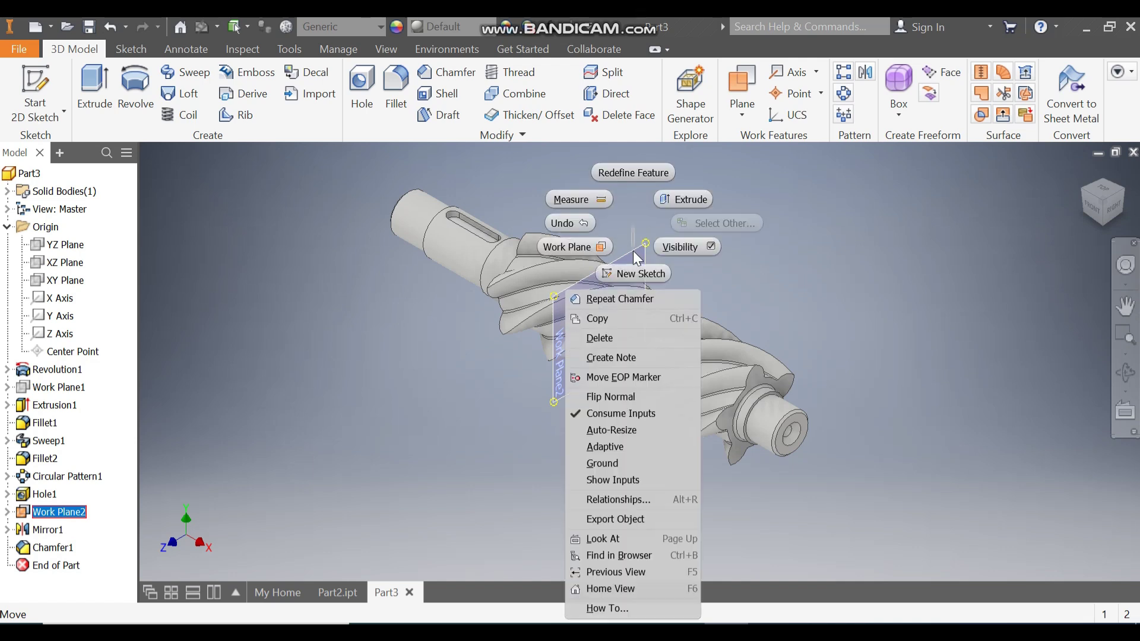
{"action": "left_click", "coordinate": [676, 249]}
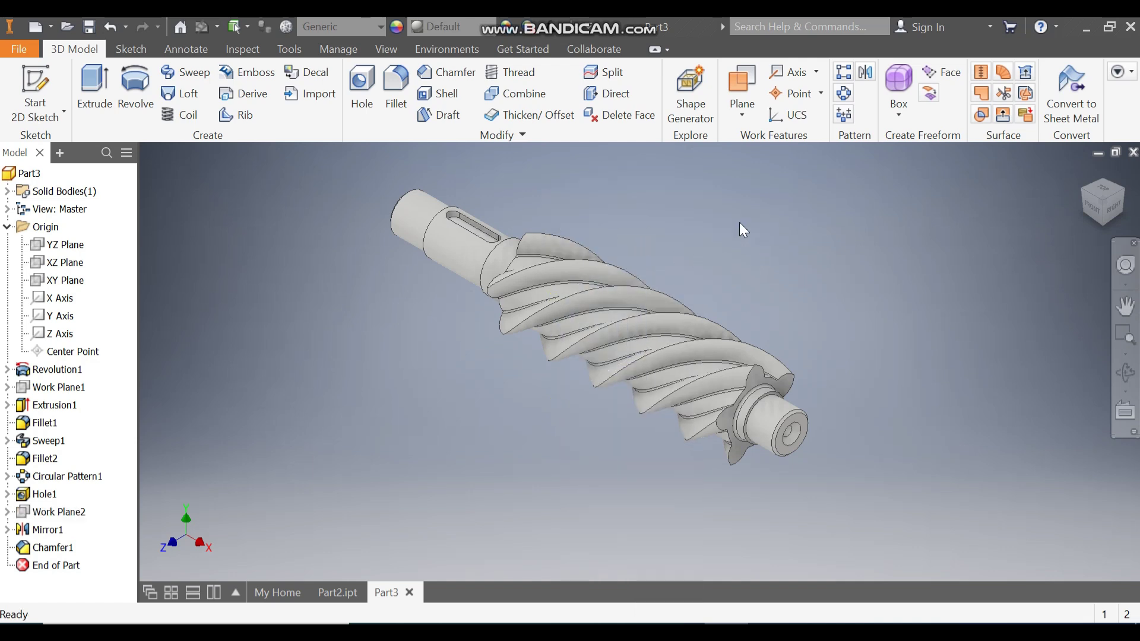
- Apply the Aluminum - Polished appearance to the whole screw shaft
{"action": "left_click", "coordinate": [460, 29]}
{"action": "scroll", "coordinate": [479, 152], "scroll_direction": "up", "scroll_amount": 8}
{"action": "scroll", "coordinate": [479, 152], "scroll_direction": "up", "scroll_amount": 9}
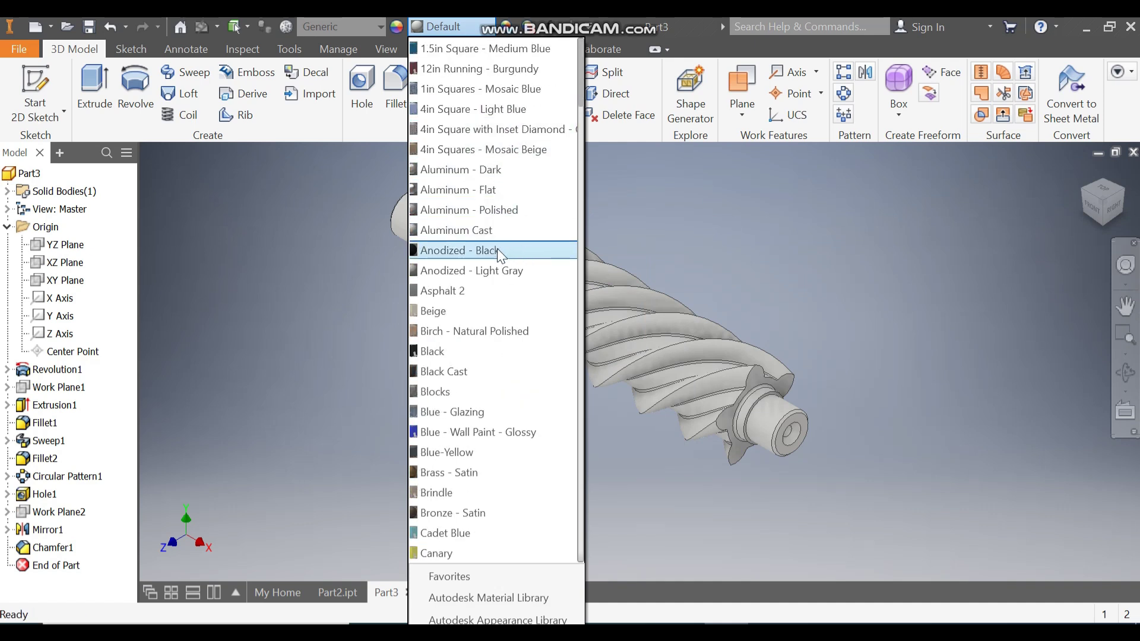
{"action": "left_click", "coordinate": [496, 211]}
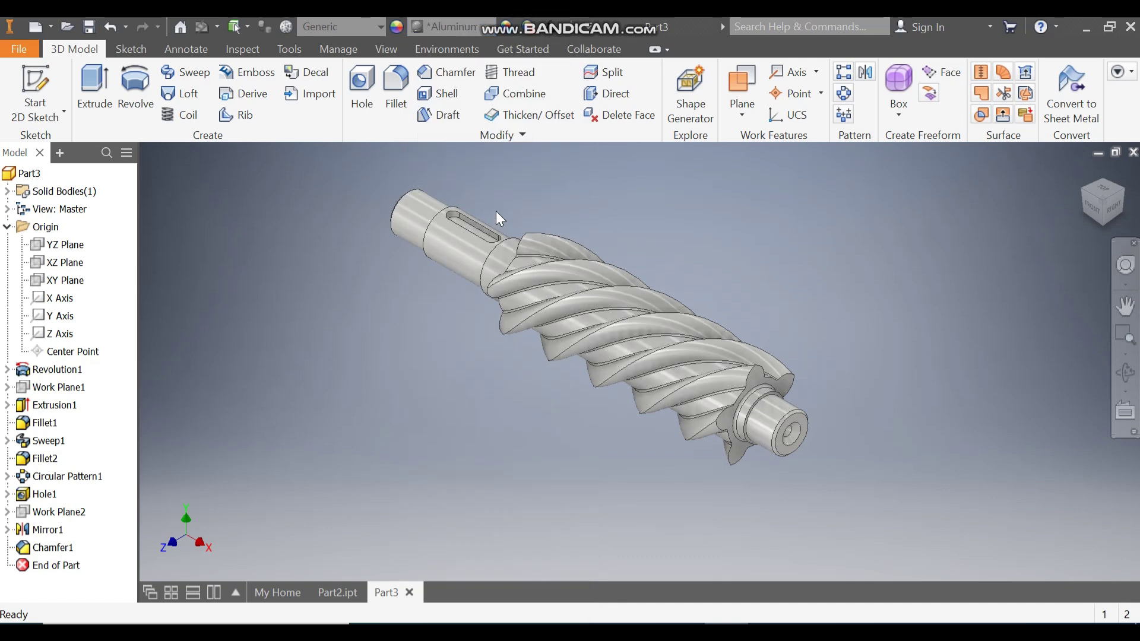
{"action": "scroll", "coordinate": [621, 211], "scroll_direction": "down", "scroll_amount": 4}
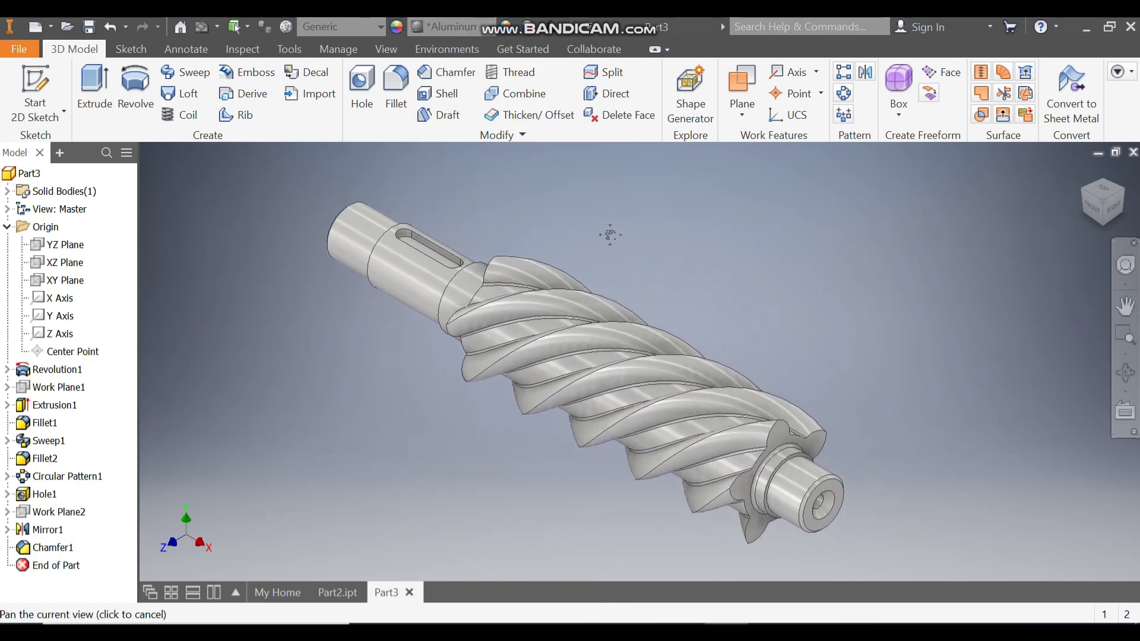